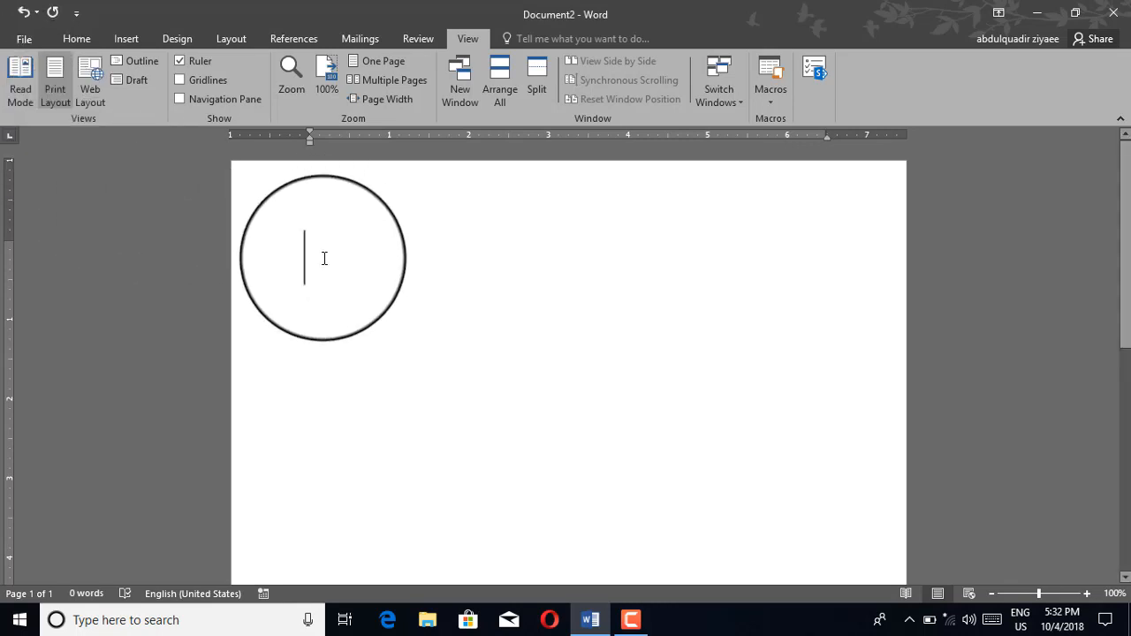
Step: Fill the blank document with sample paragraphs using the =rand() formula
text(=rand()
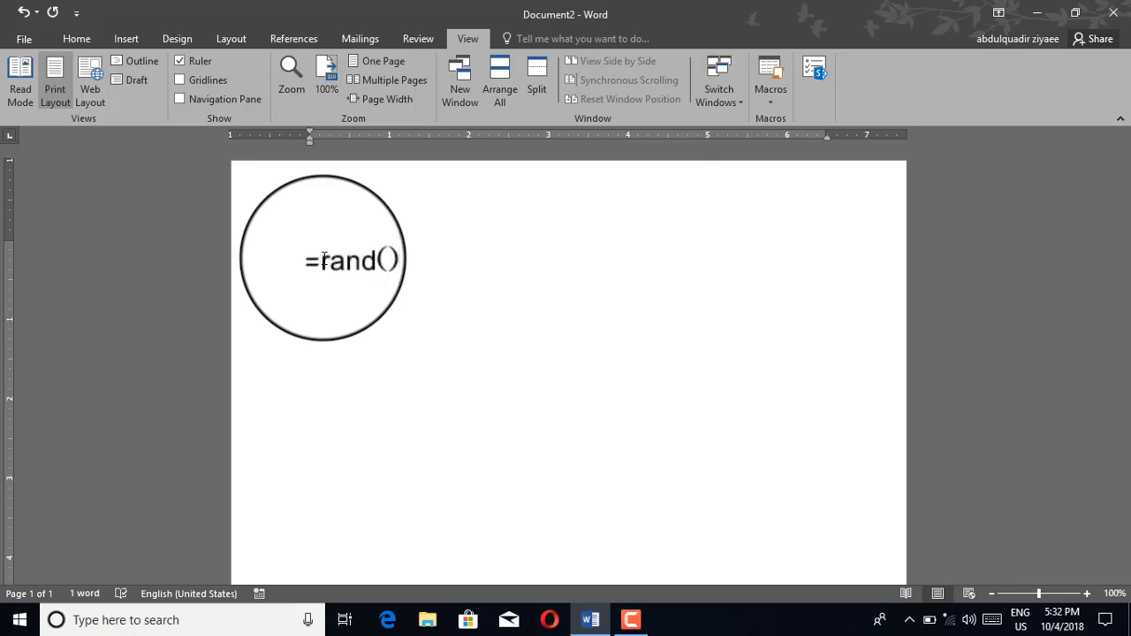
key(Return)
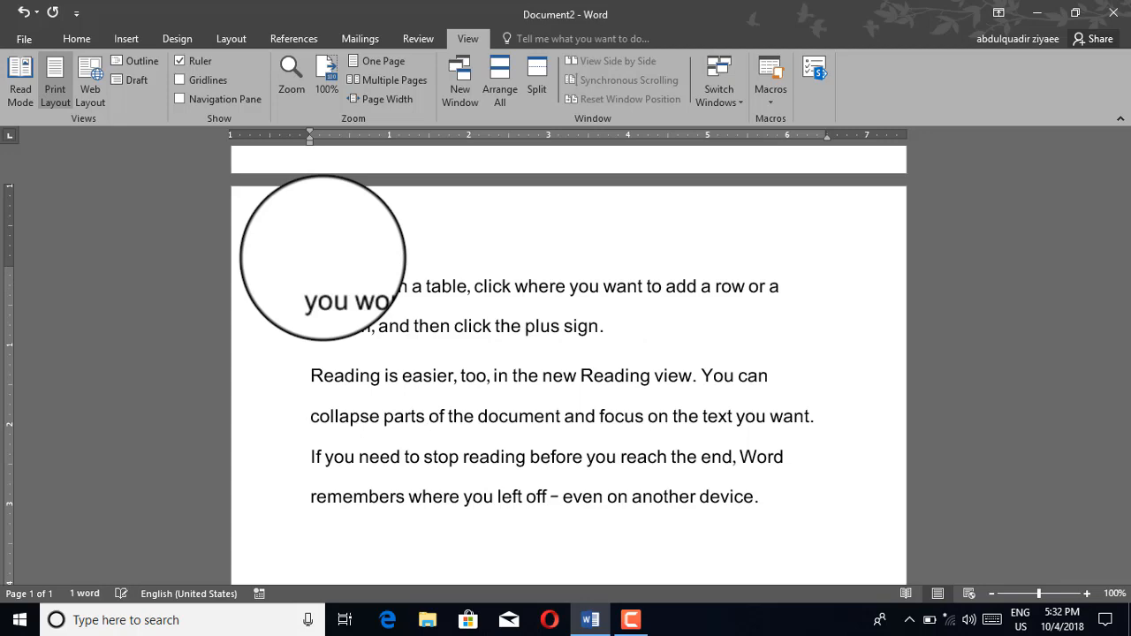
scroll(322, 257, up, 10)
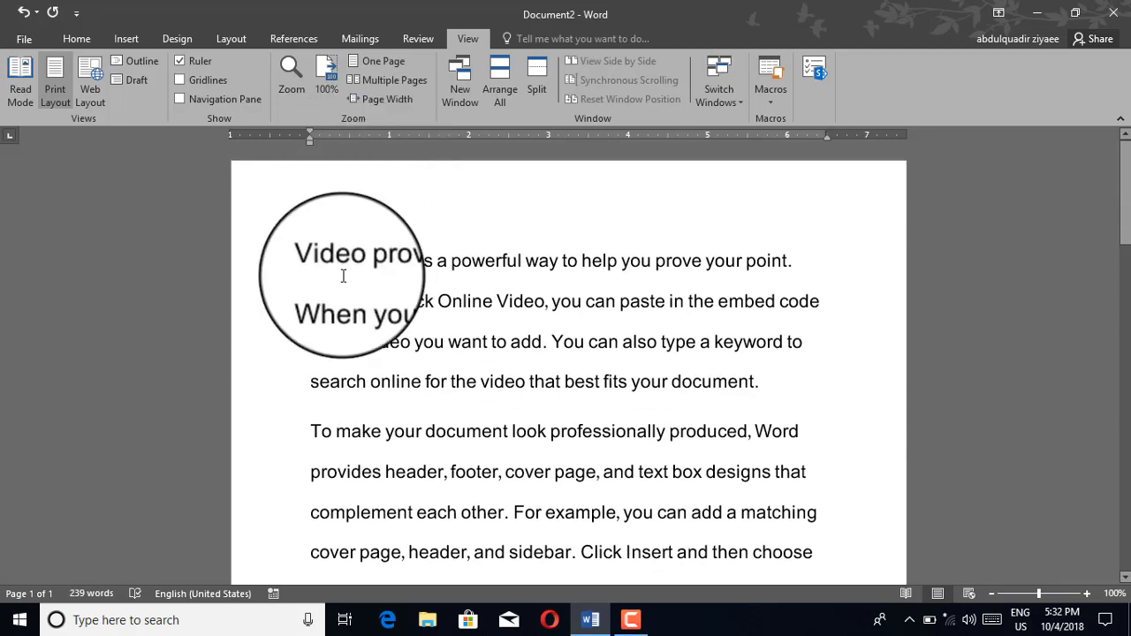
Step: View the document in Read Mode, check the context options for a selected passage, and return to Print Layout
click(21, 95)
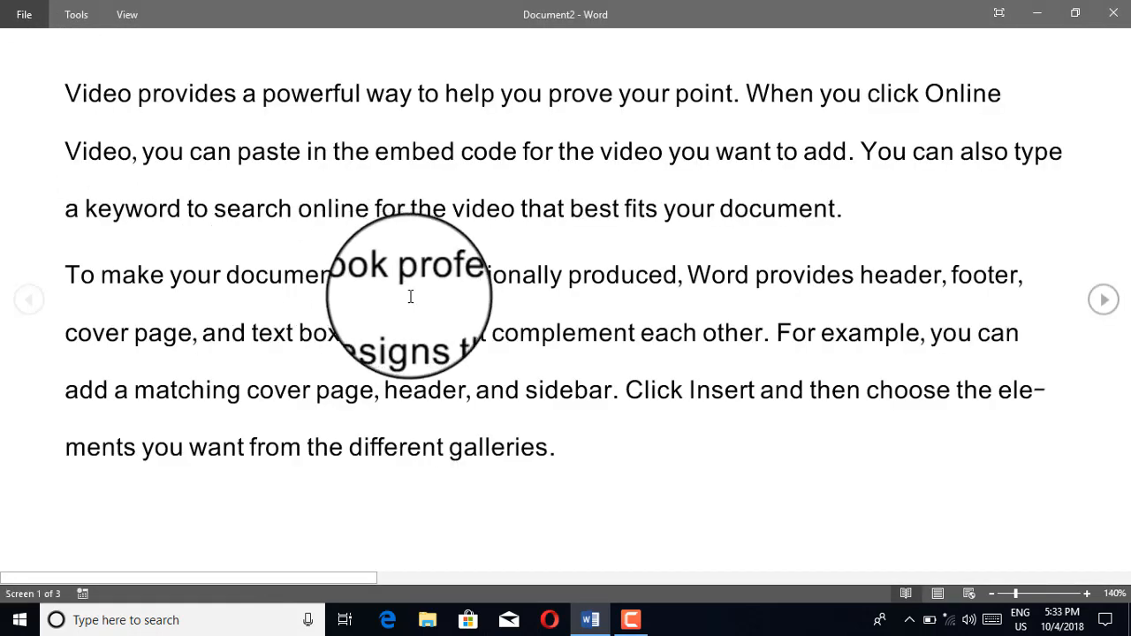
drag(333, 151, 459, 247)
right_click(458, 245)
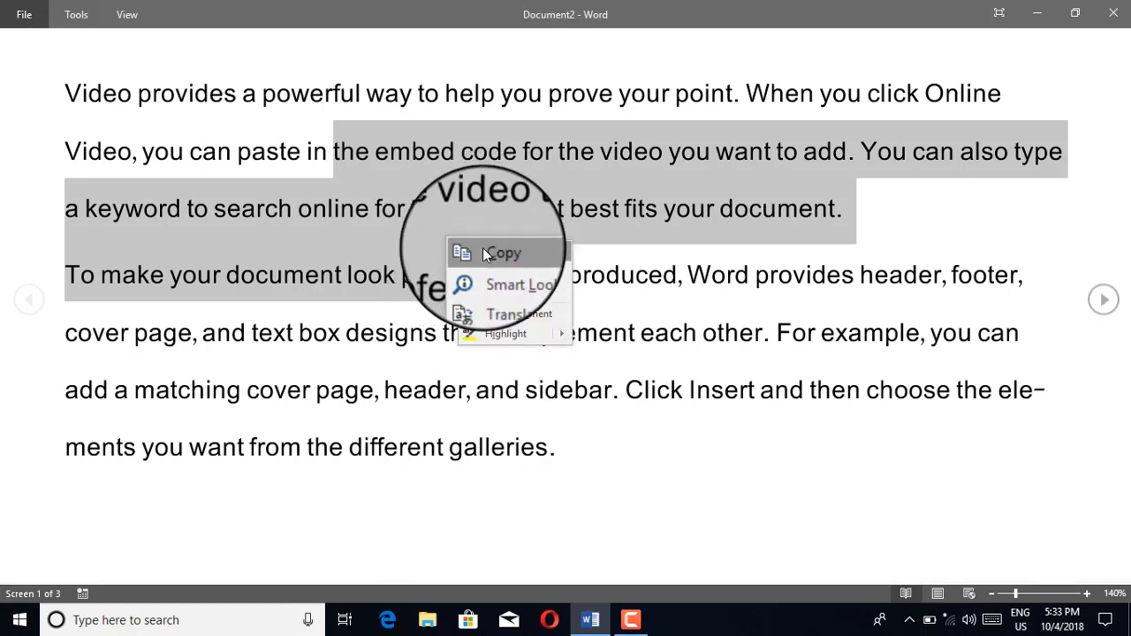
click(395, 211)
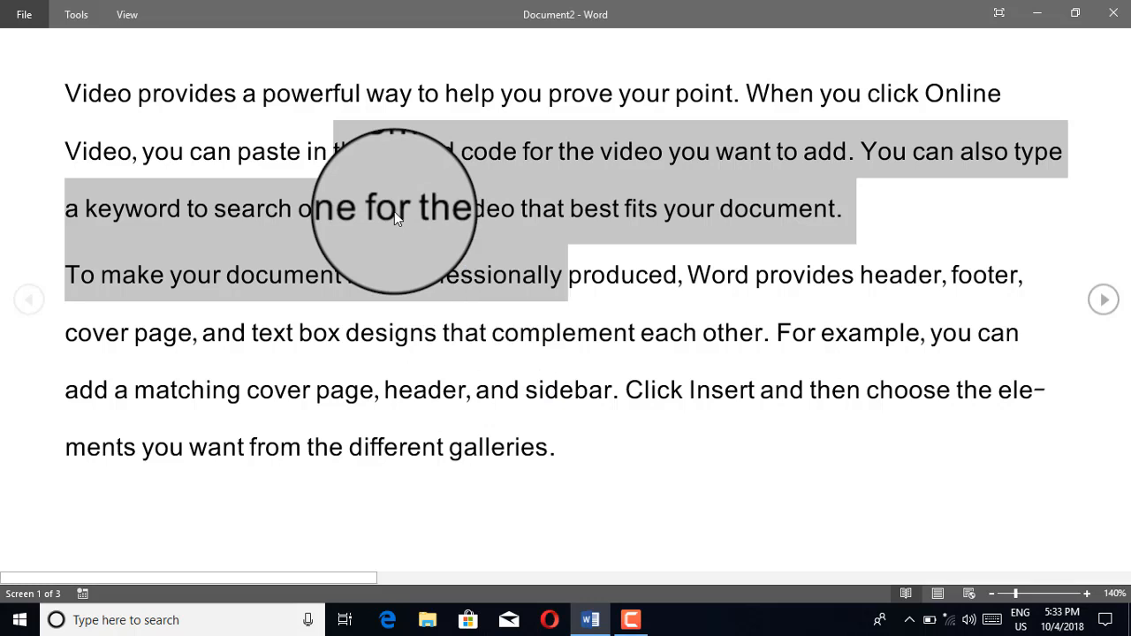
click(482, 222)
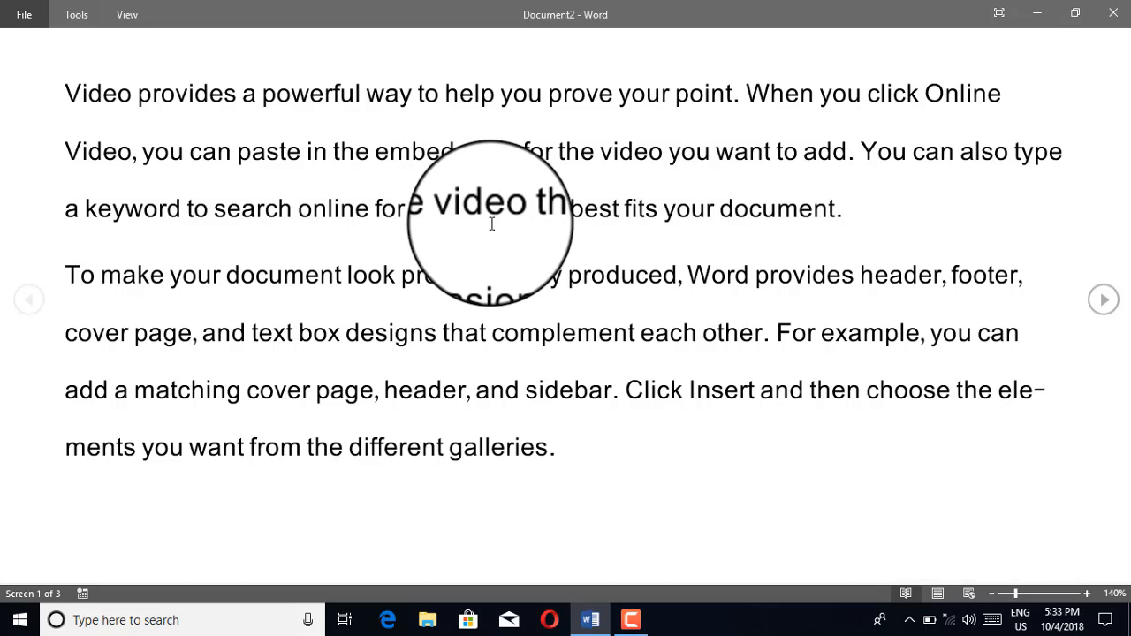
key(Escape)
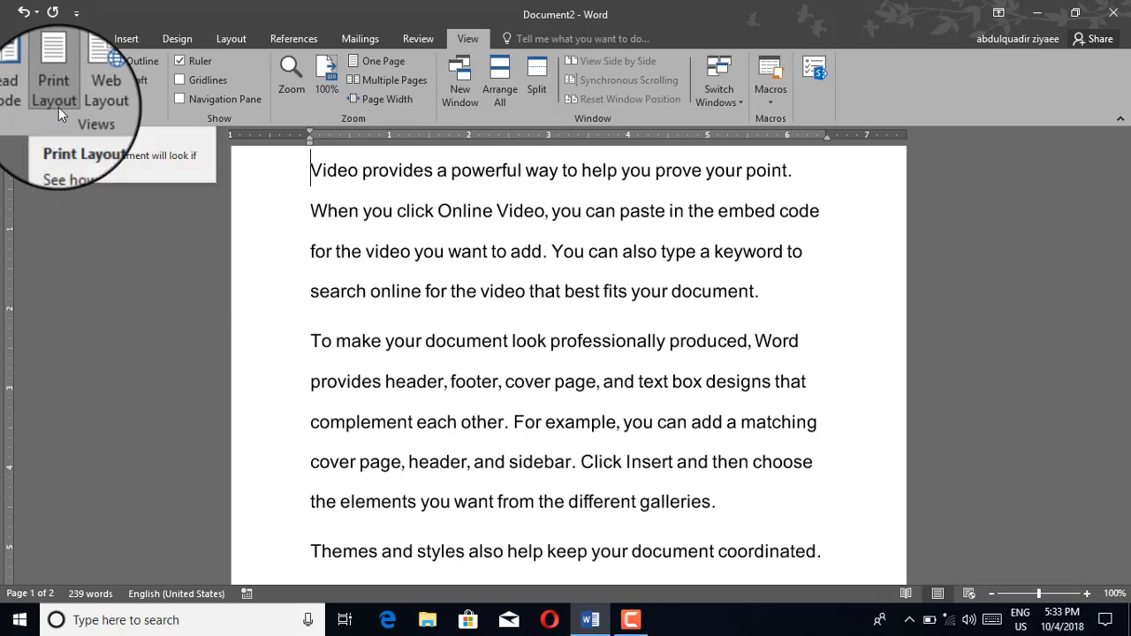
Step: Look through both pages in Print Layout and check the extent of the first line of text
scroll(380, 266, up, 2)
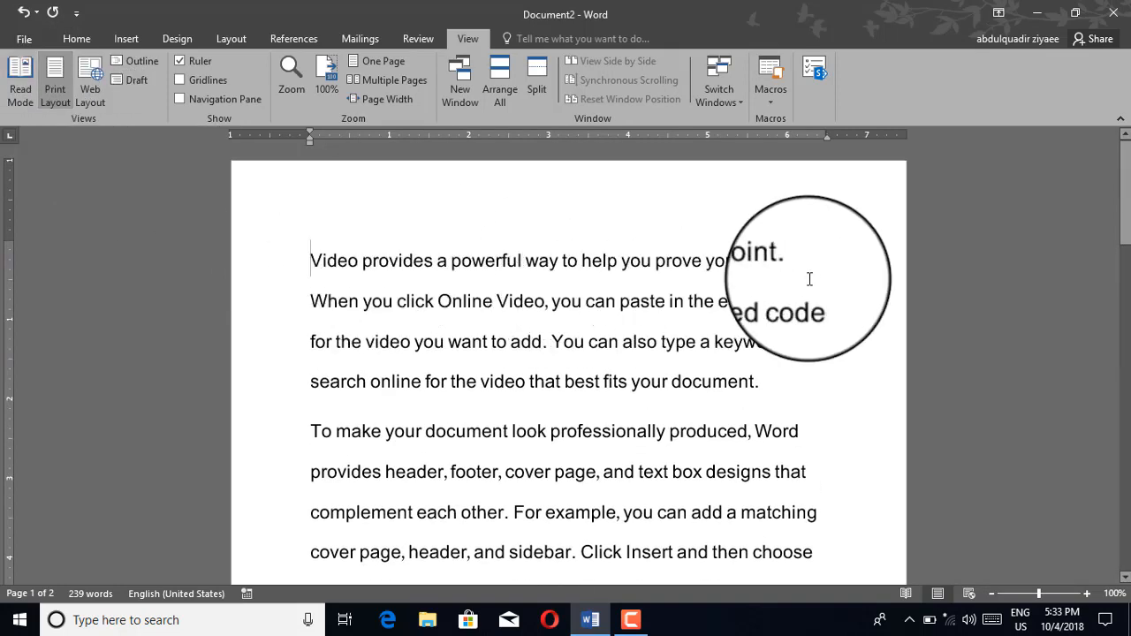
scroll(433, 284, down, 1)
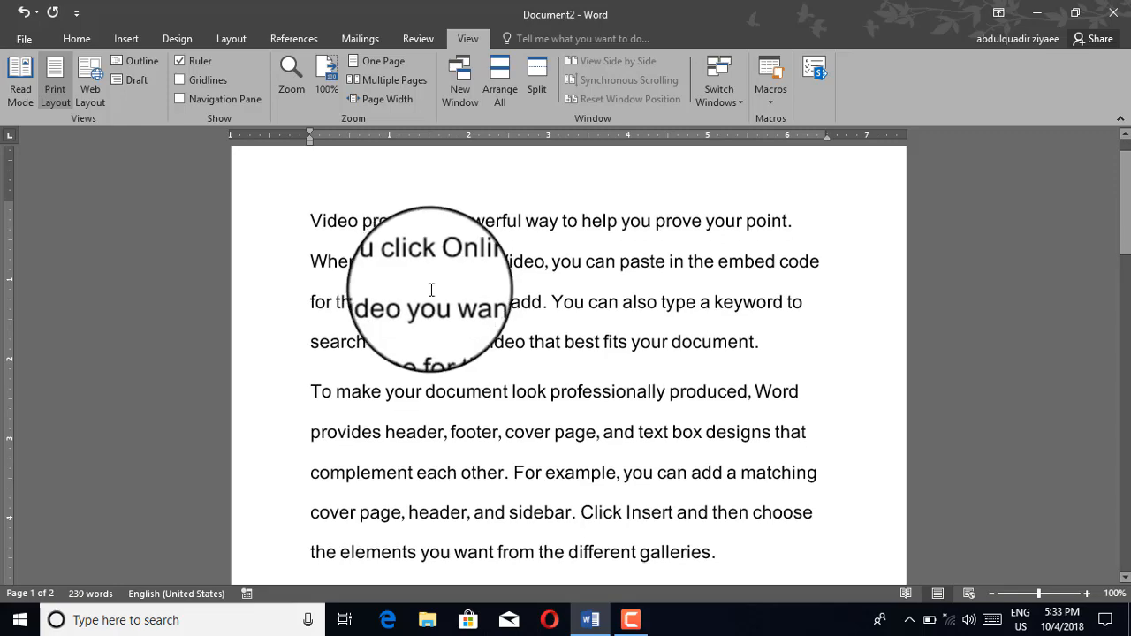
scroll(433, 284, down, 8)
scroll(446, 334, down, 5)
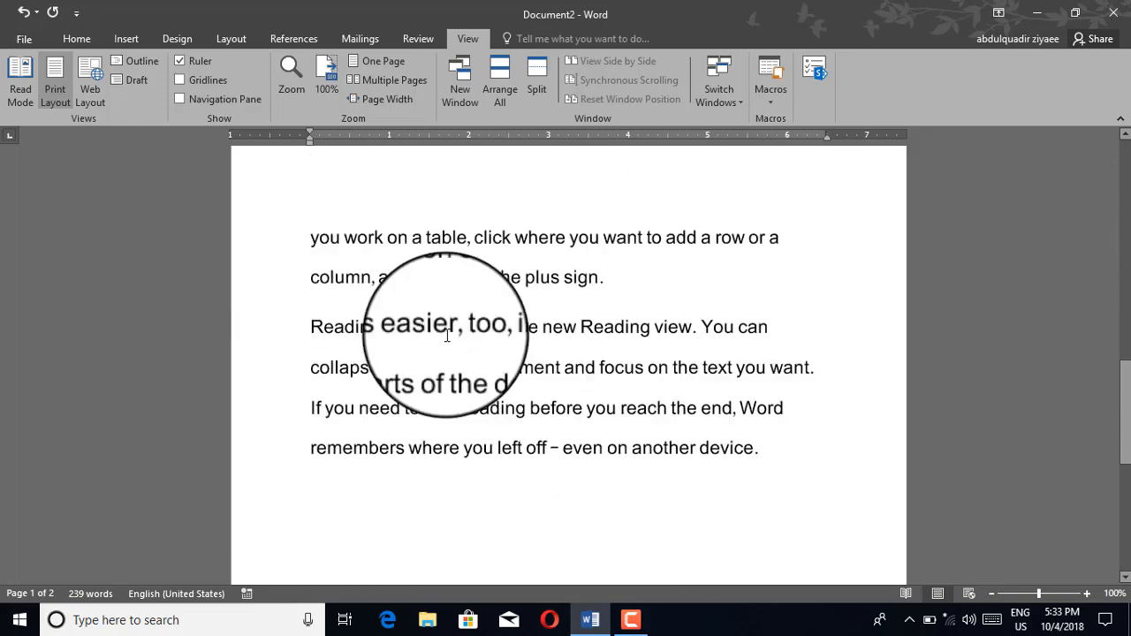
scroll(446, 334, up, 10)
scroll(447, 334, up, 15)
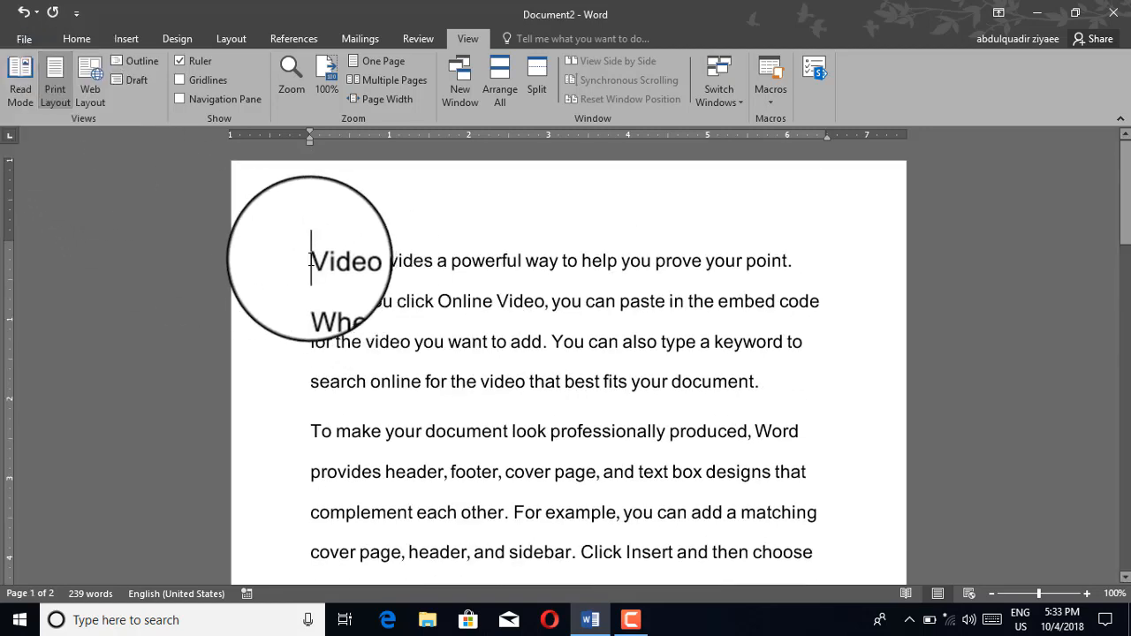
drag(310, 260, 835, 267)
click(808, 267)
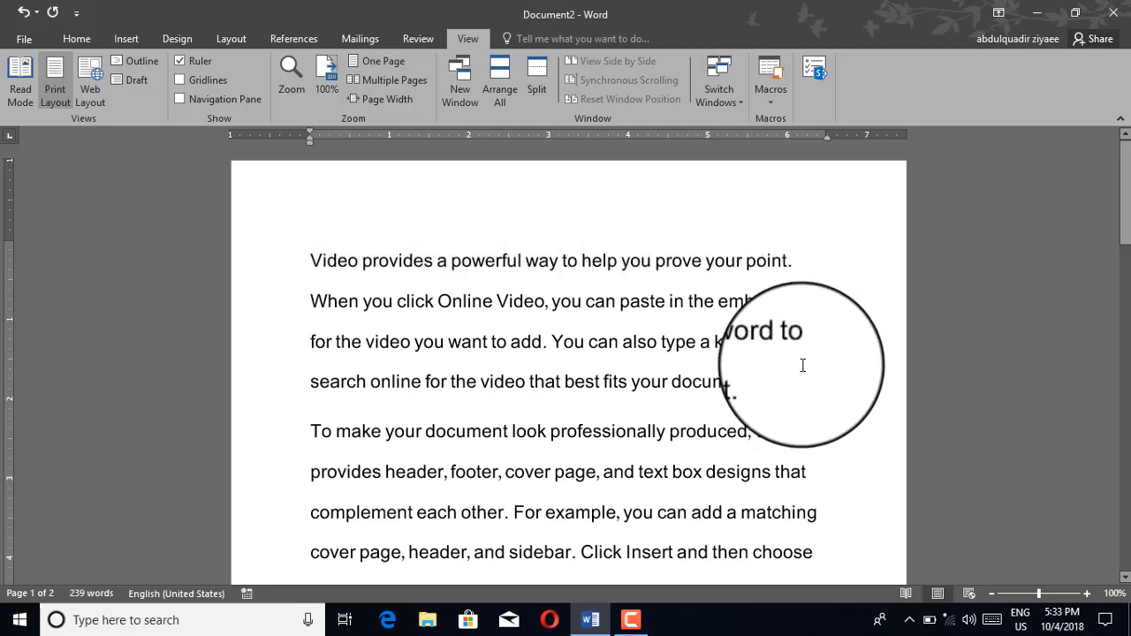
scroll(802, 353, down, 3)
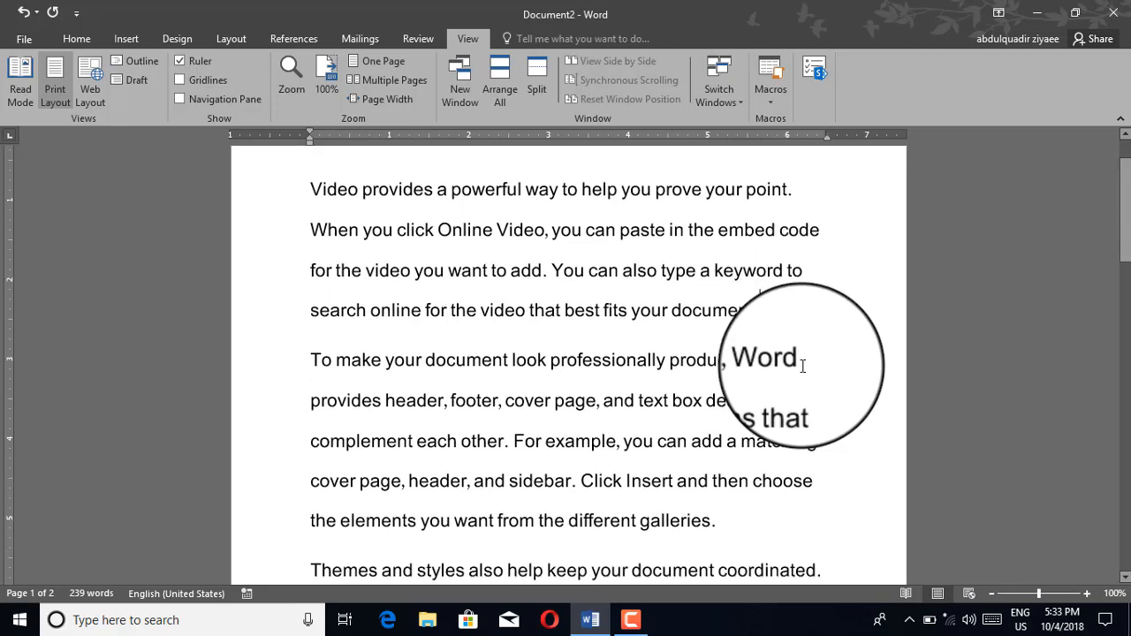
Step: Hide the ruler and show it again, trying out its left and right indent markers without moving them
click(180, 62)
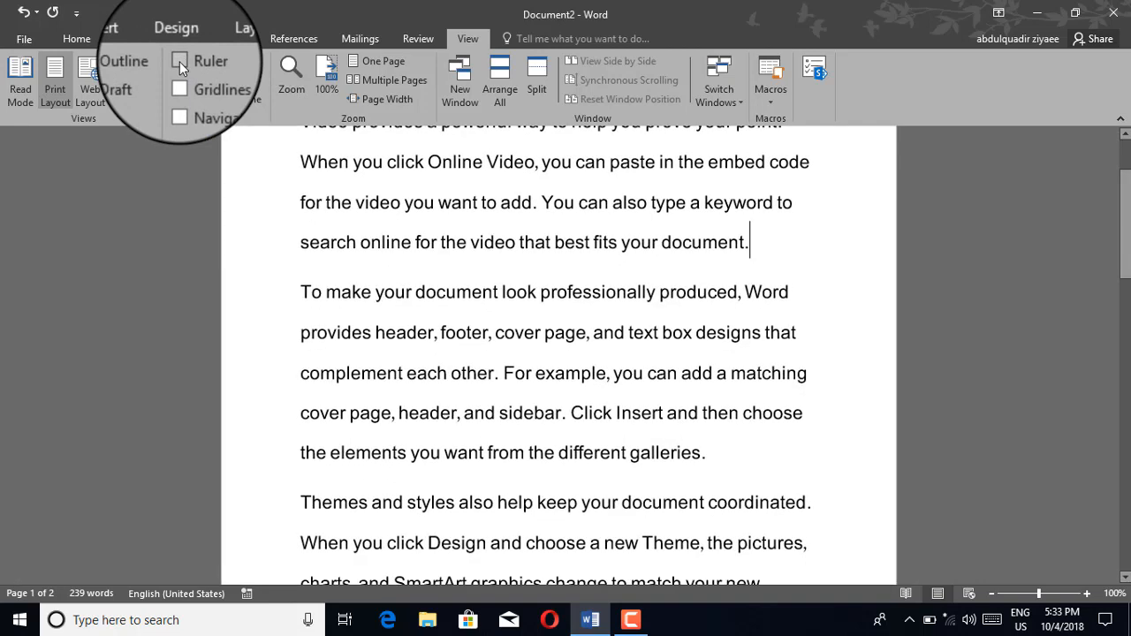
click(179, 62)
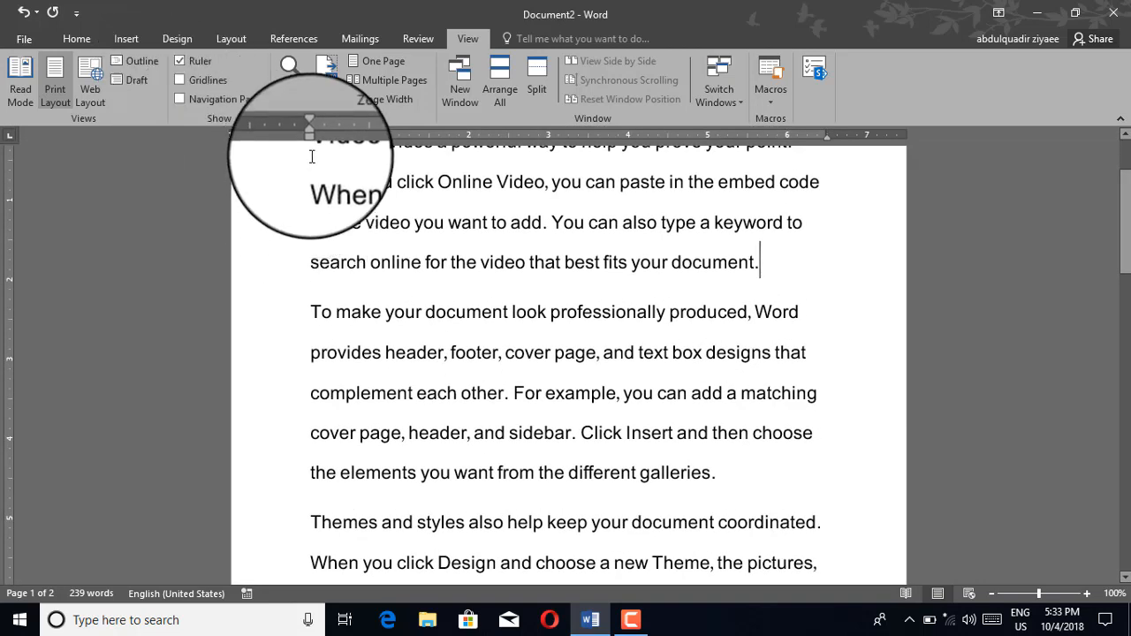
drag(309, 144, 309, 144)
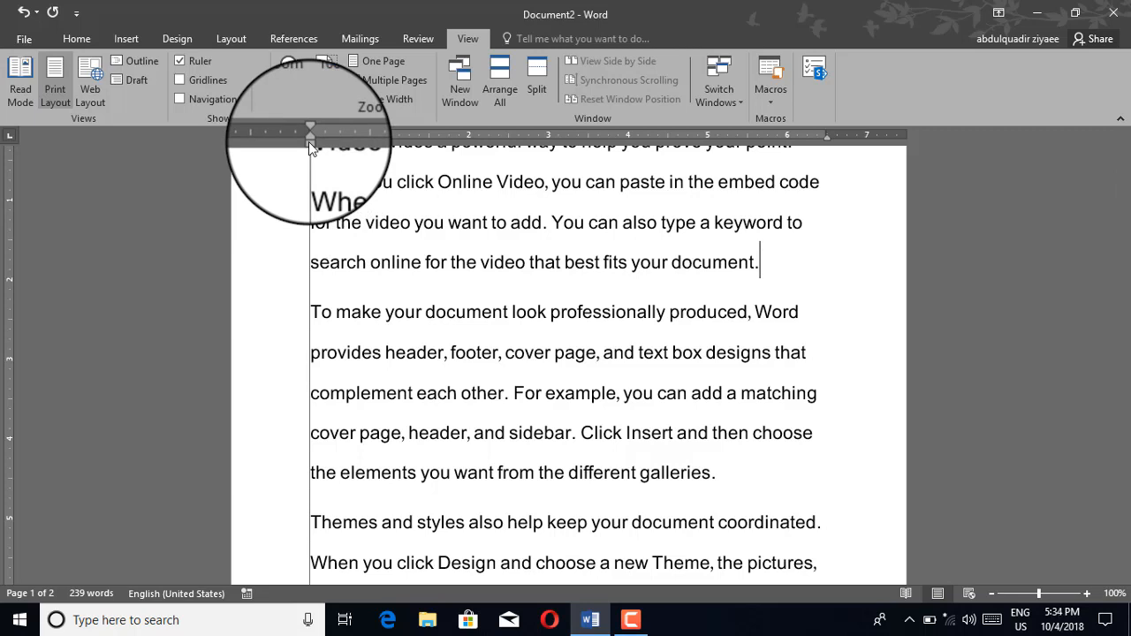
drag(308, 141, 309, 142)
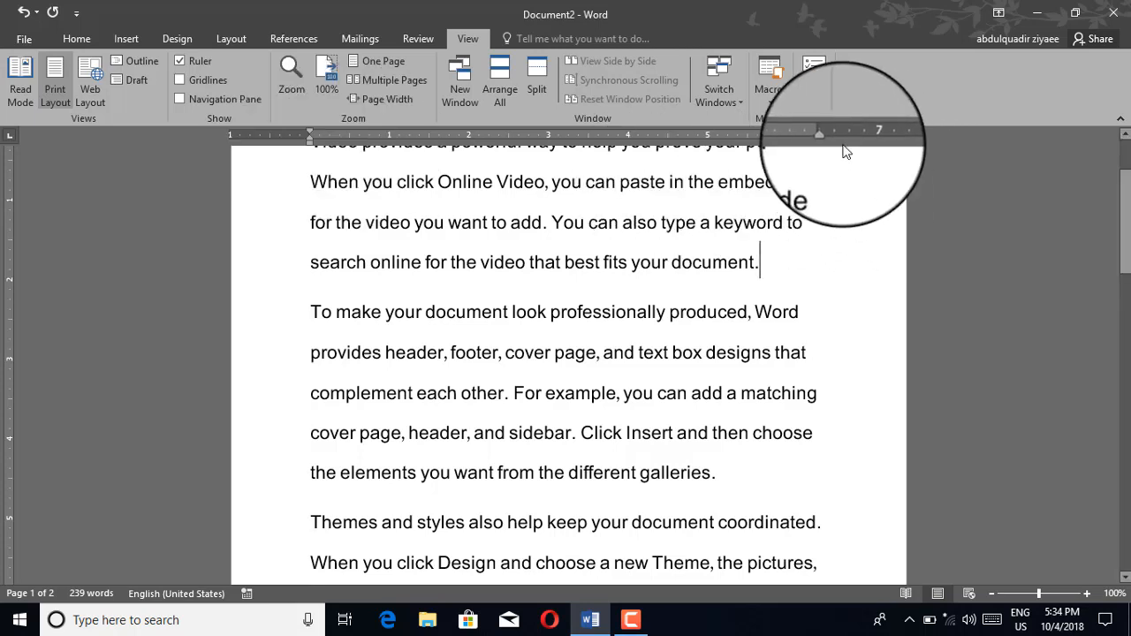
drag(827, 138, 827, 137)
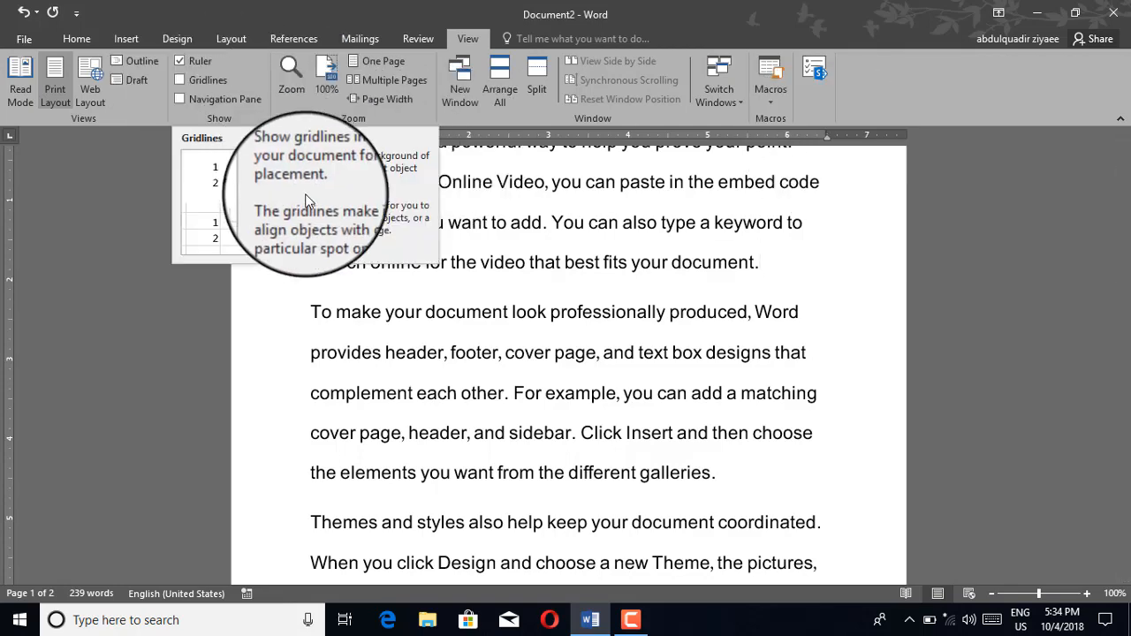
Step: Show gridlines on the pages and reduce the zoom to 50% to inspect the grid
click(181, 79)
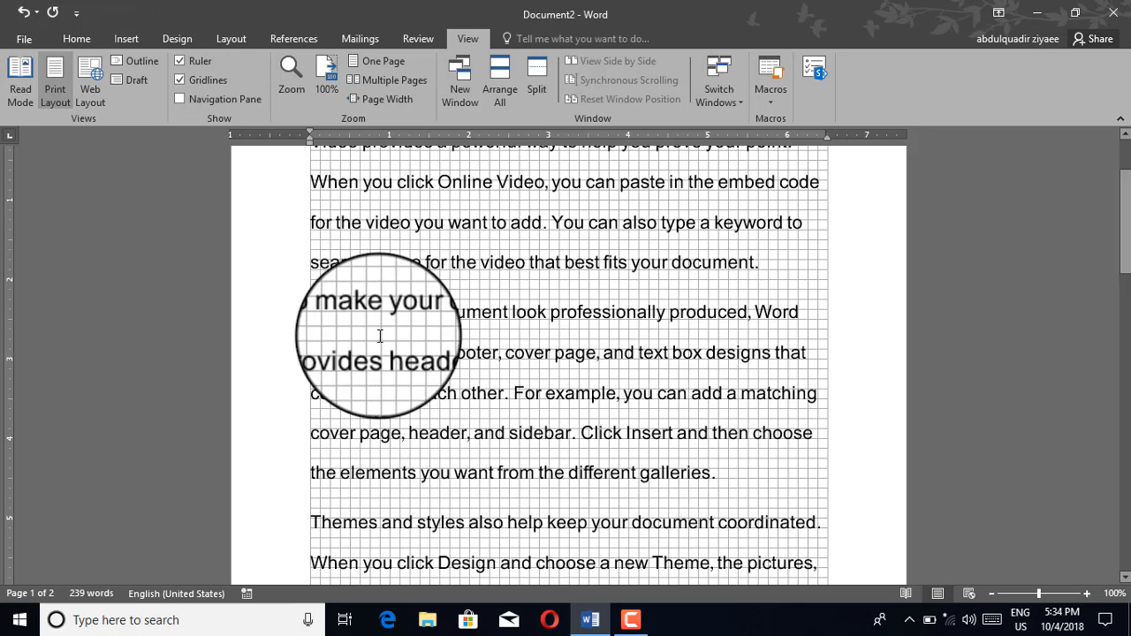
scroll(382, 327, down, 6)
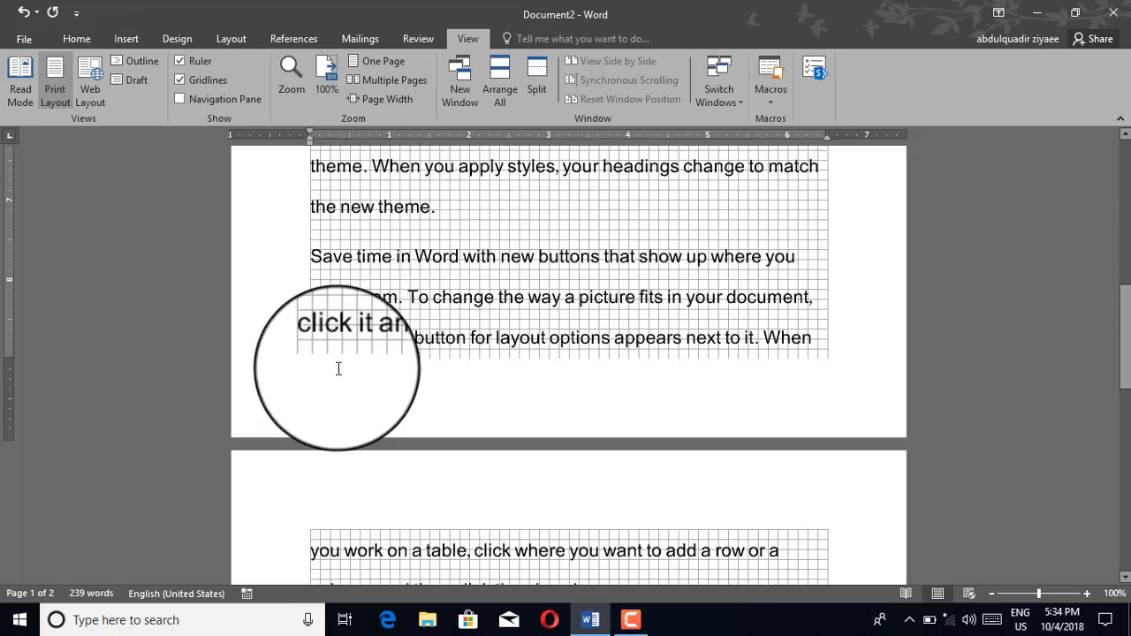
click(1017, 596)
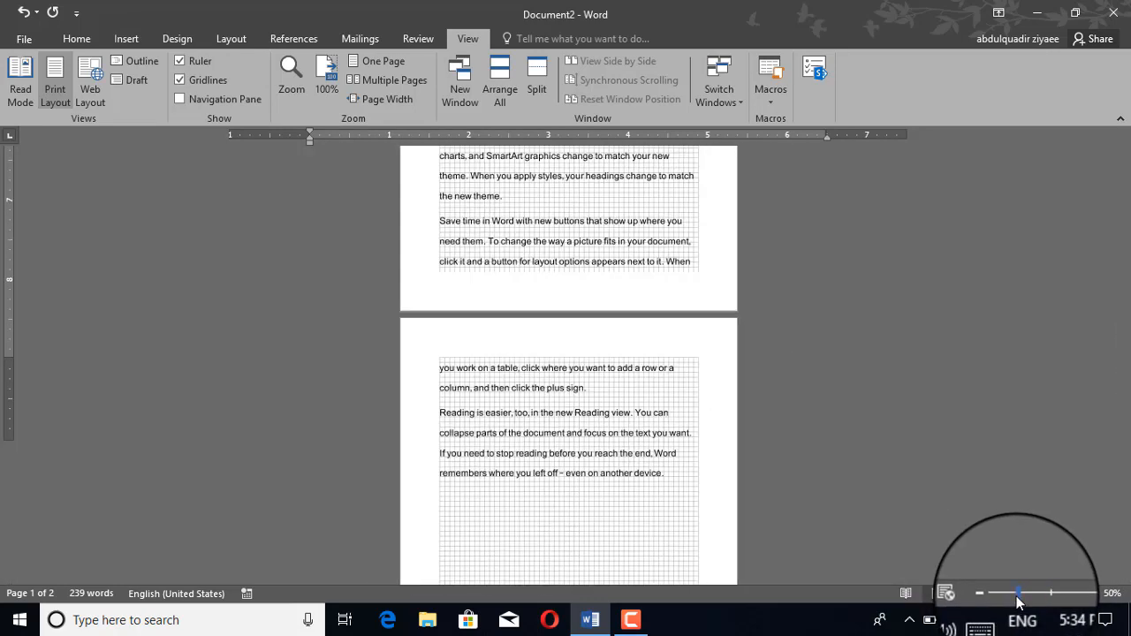
scroll(576, 342, up, 2)
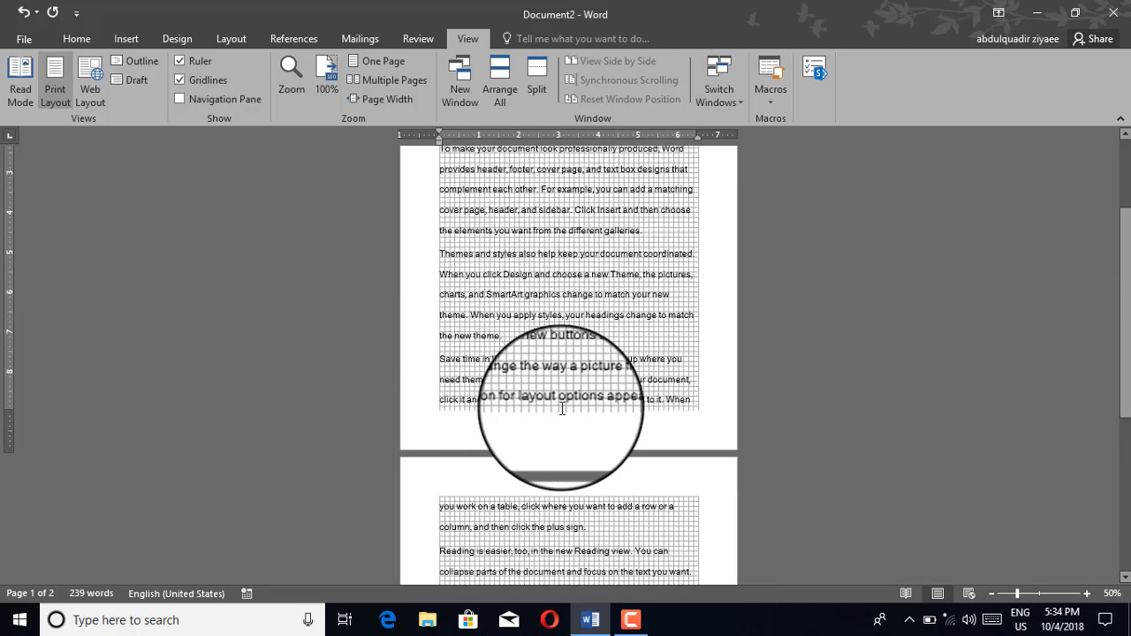
scroll(562, 410, up, 3)
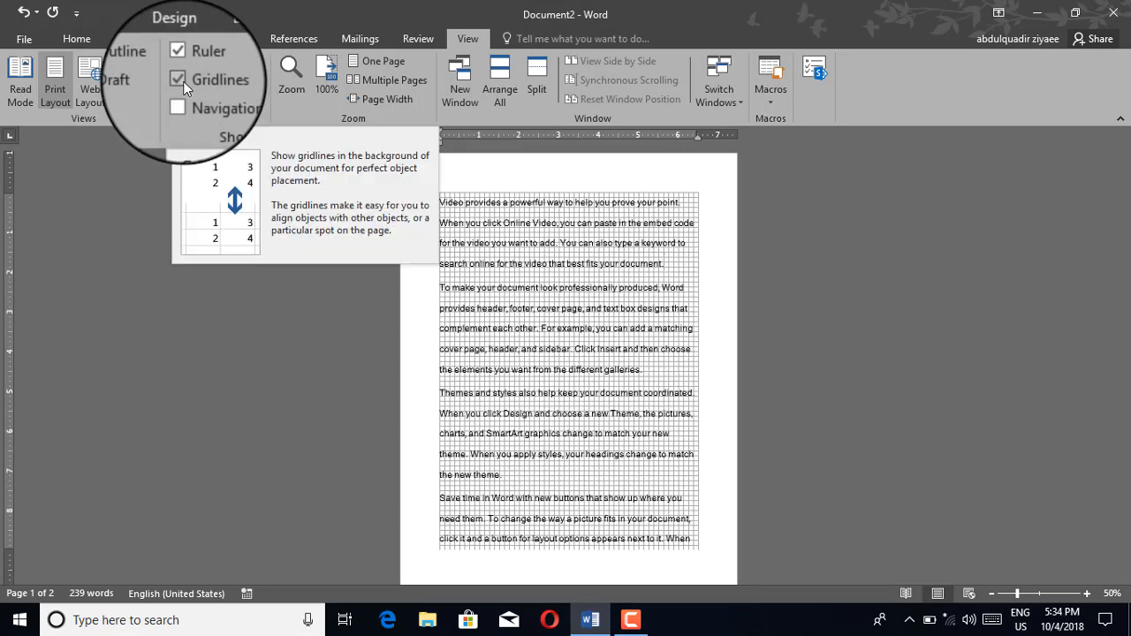
click(179, 80)
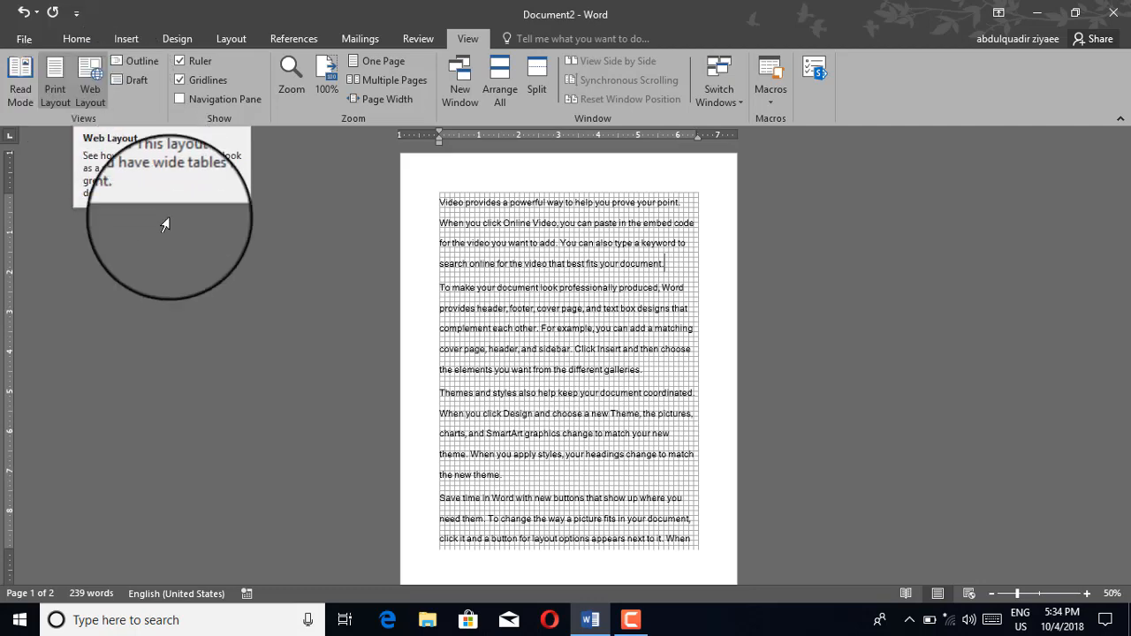
Step: View the document in Web Layout and return to Print Layout
click(92, 91)
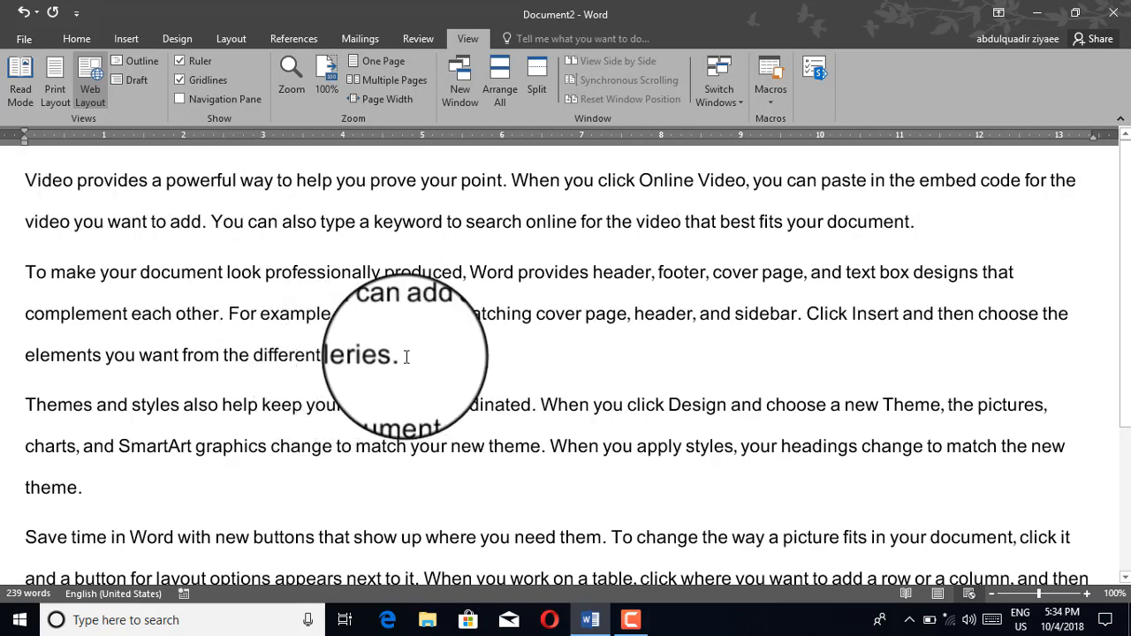
scroll(406, 356, down, 3)
scroll(404, 397, up, 3)
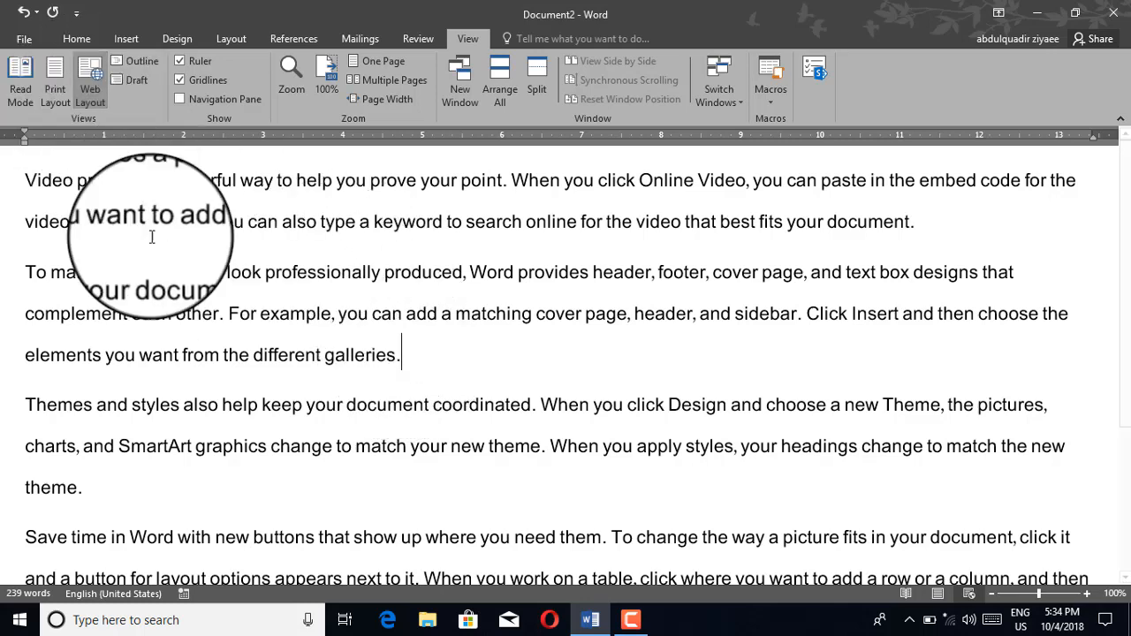
click(48, 96)
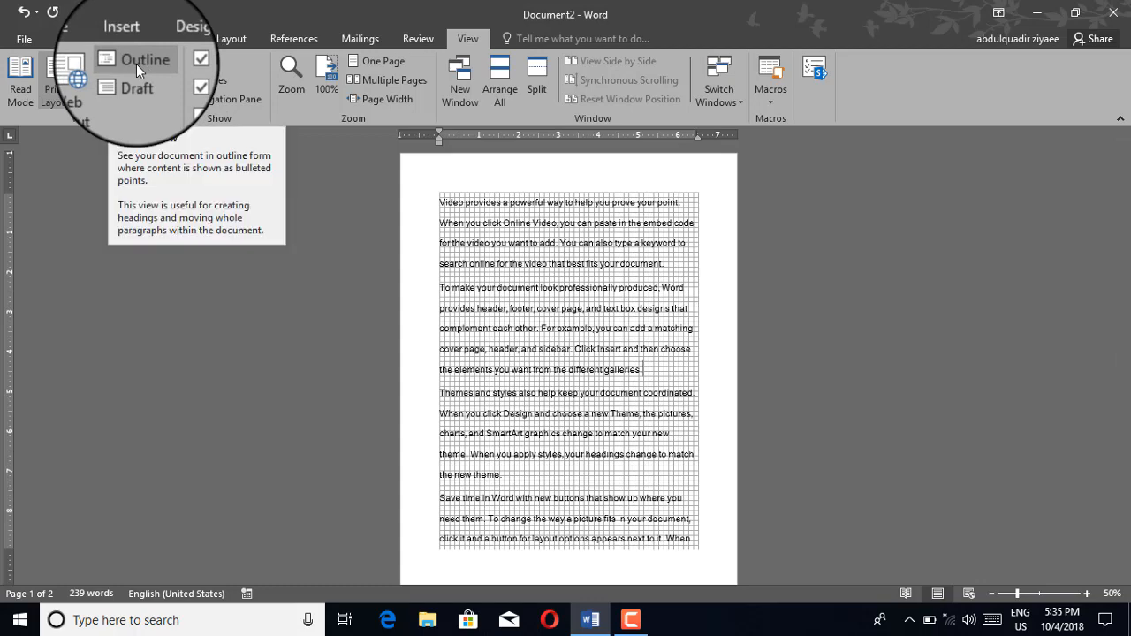
Step: View the document in Outline view, selecting the second and first paragraphs in turn, and close the view
click(136, 64)
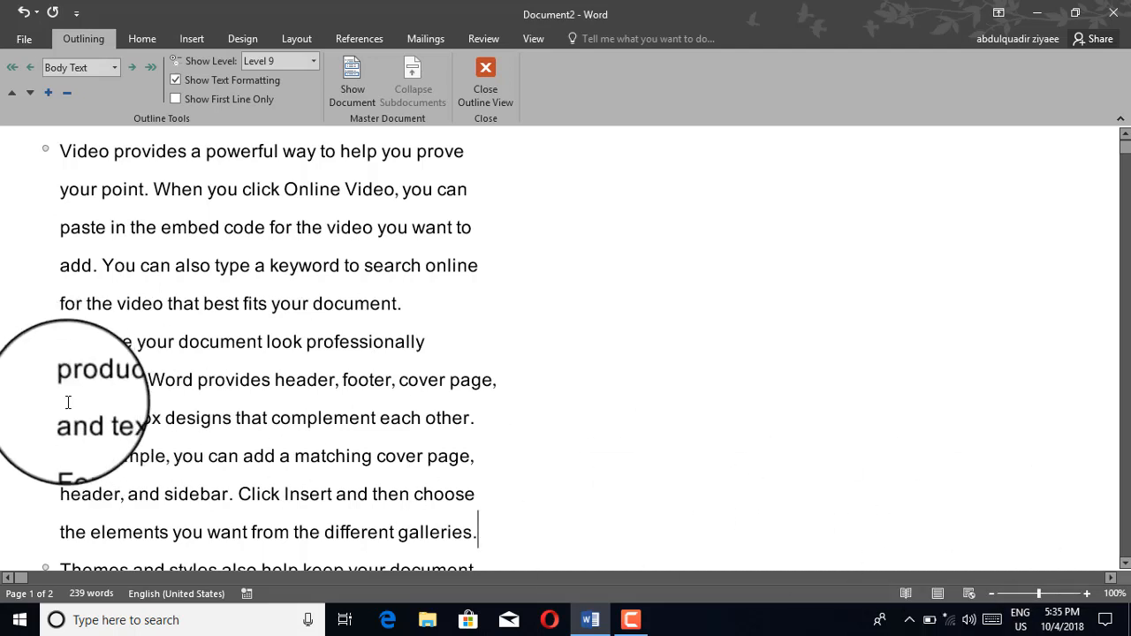
click(44, 342)
click(45, 149)
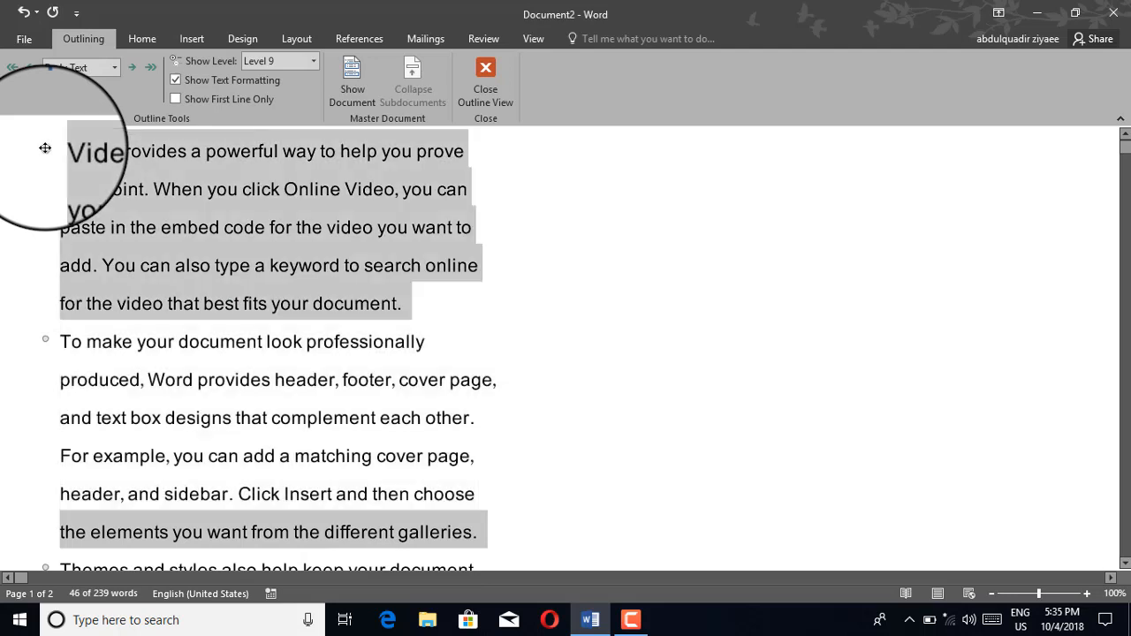
click(44, 344)
click(46, 149)
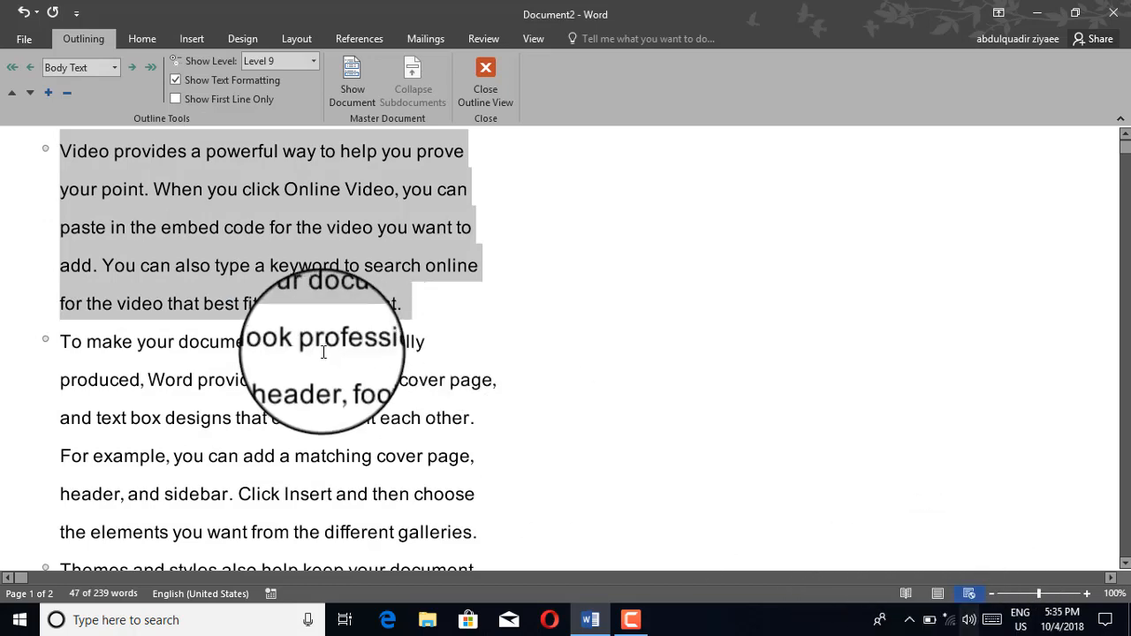
click(493, 90)
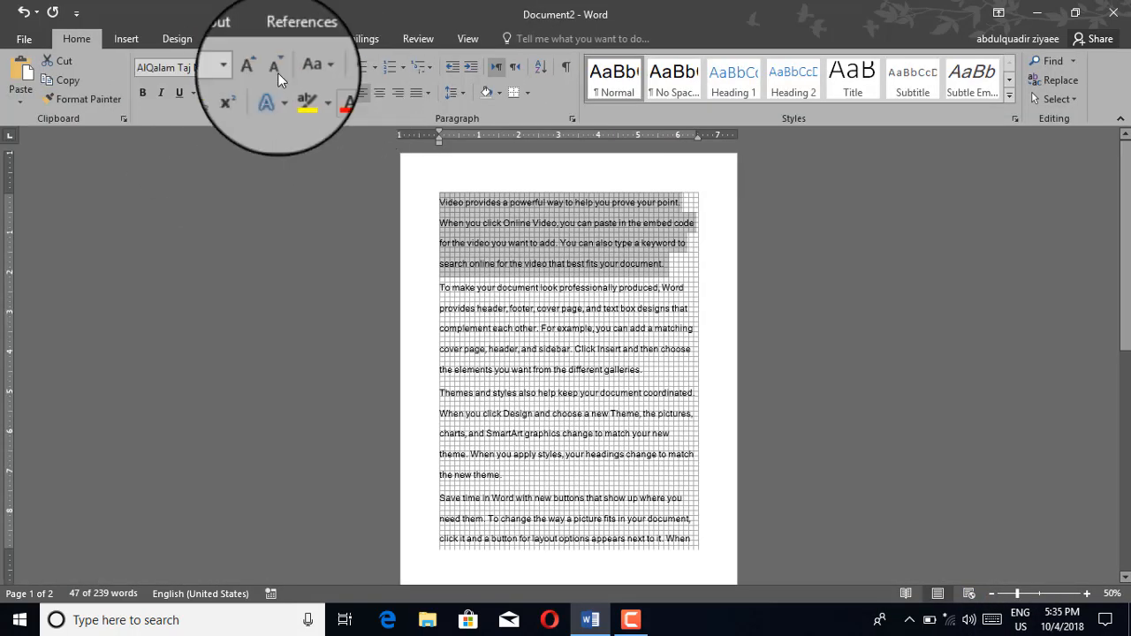
Step: Switch the document to Draft view and deselect the first paragraph
click(467, 38)
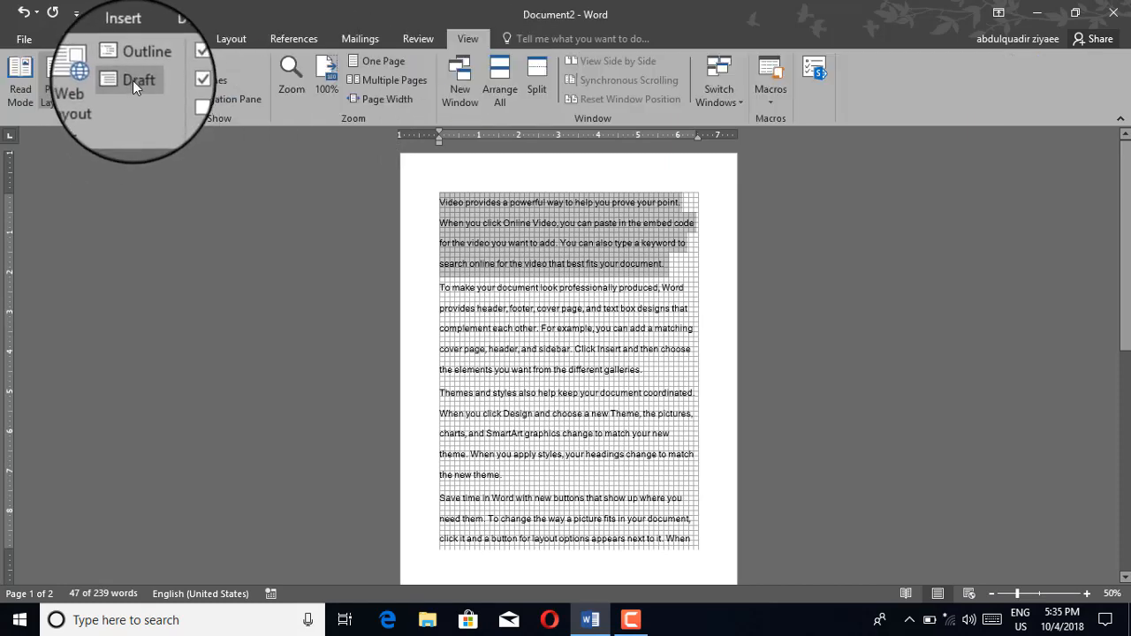
click(133, 81)
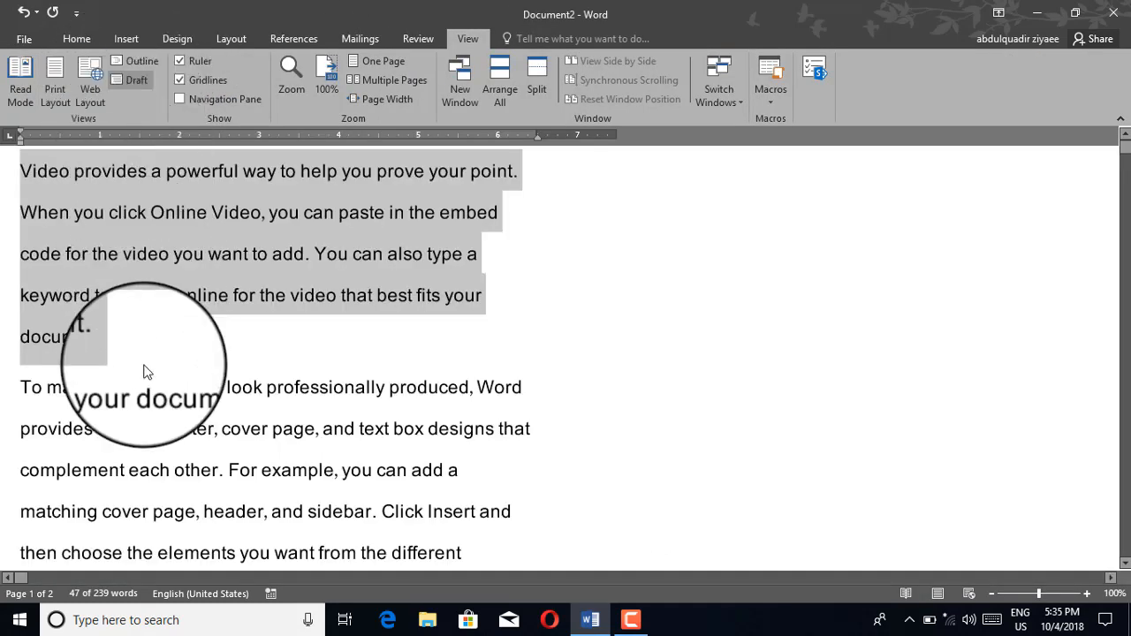
click(105, 352)
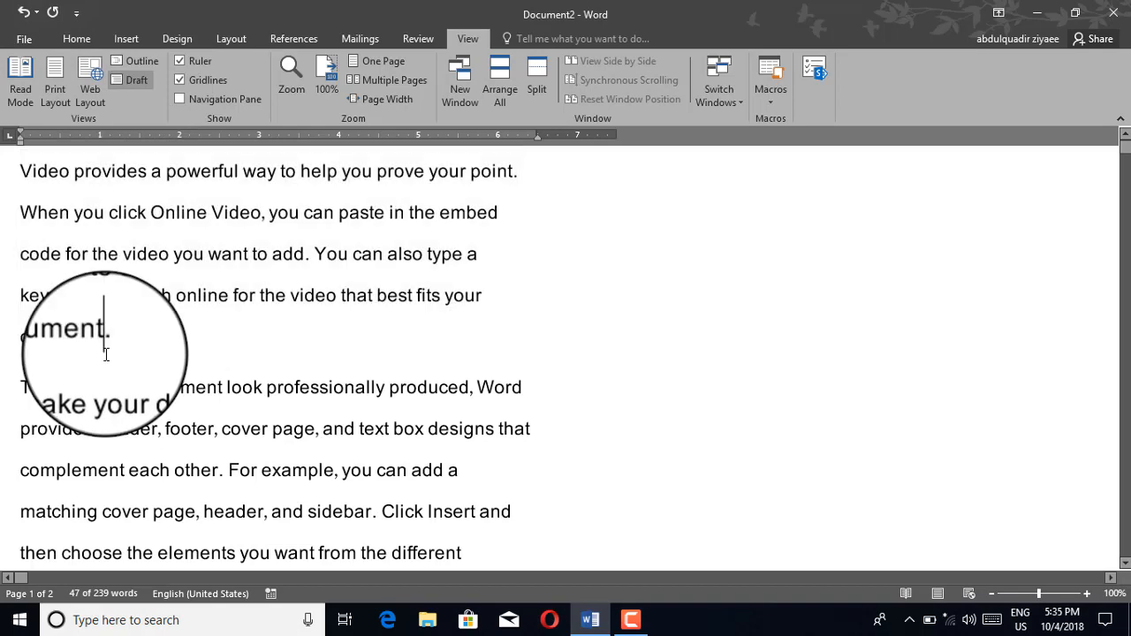
Step: Return the document from Draft view to Print Layout and hide the gridlines
scroll(140, 353, down, 2)
scroll(141, 353, down, 6)
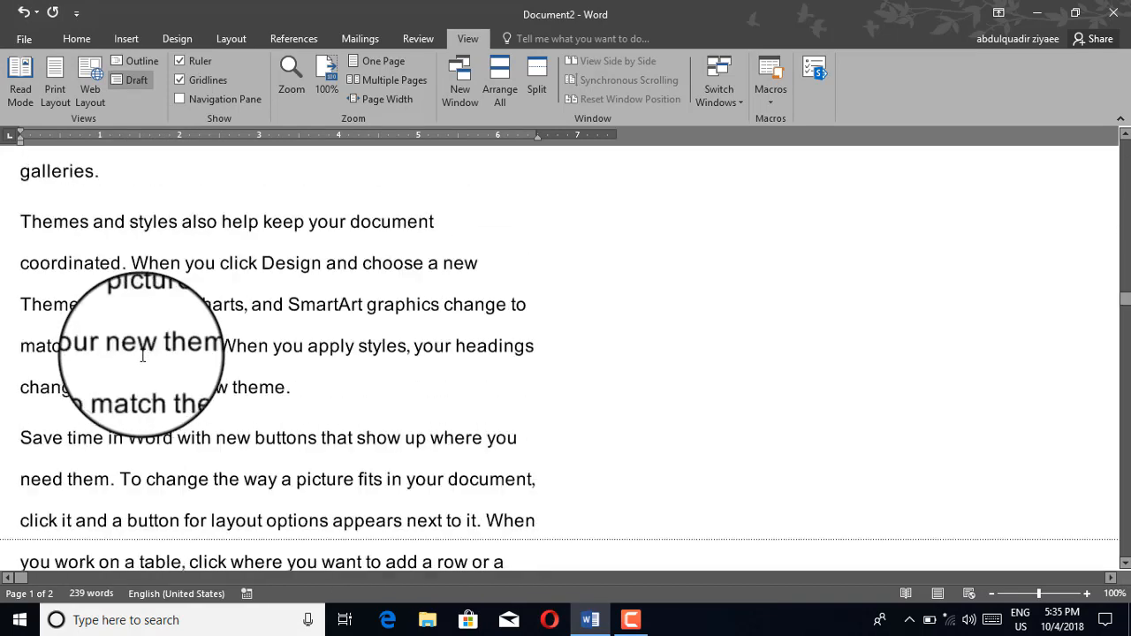
scroll(143, 357, up, 1)
scroll(142, 356, up, 1)
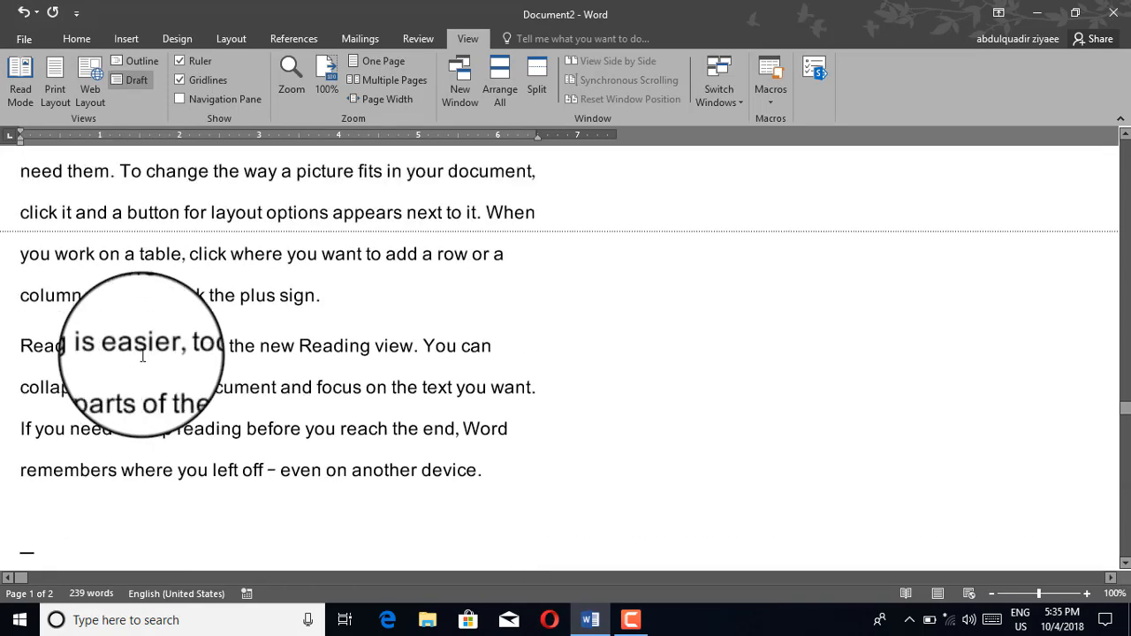
scroll(143, 356, down, 3)
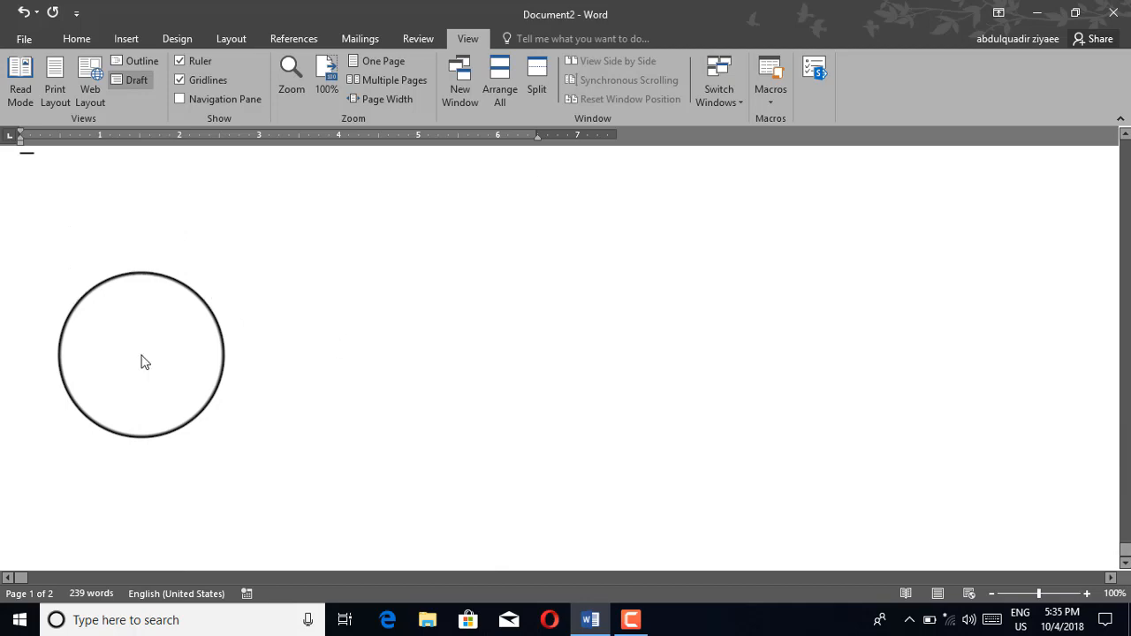
scroll(145, 363, up, 10)
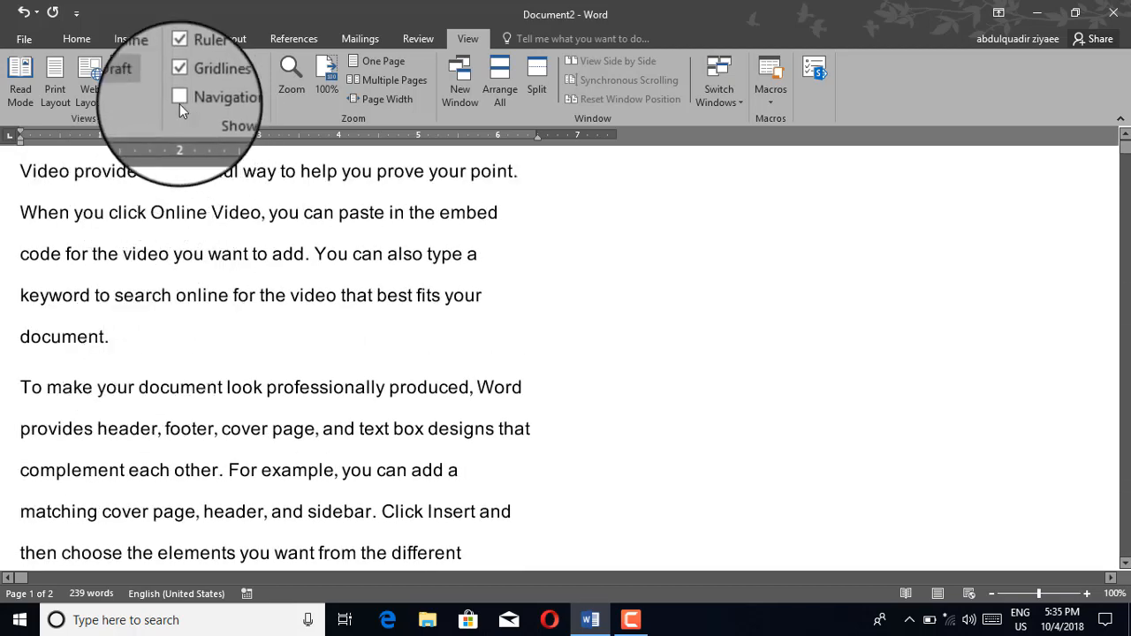
click(44, 88)
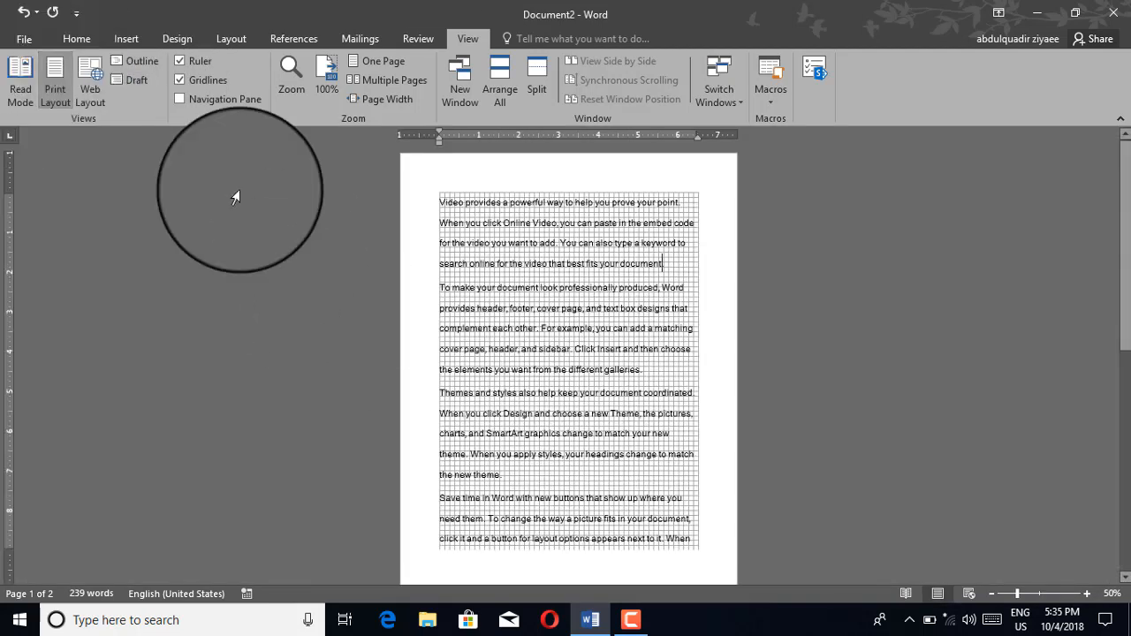
click(178, 83)
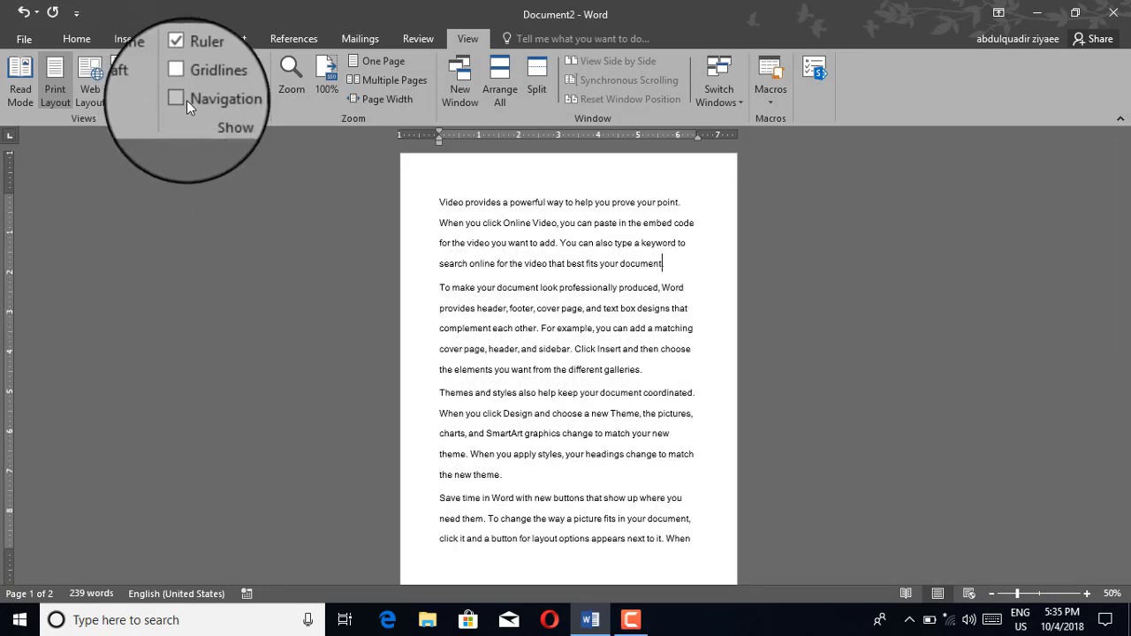
Step: Show the Navigation pane, select the word "online" in the first paragraph, and close the pane
click(186, 100)
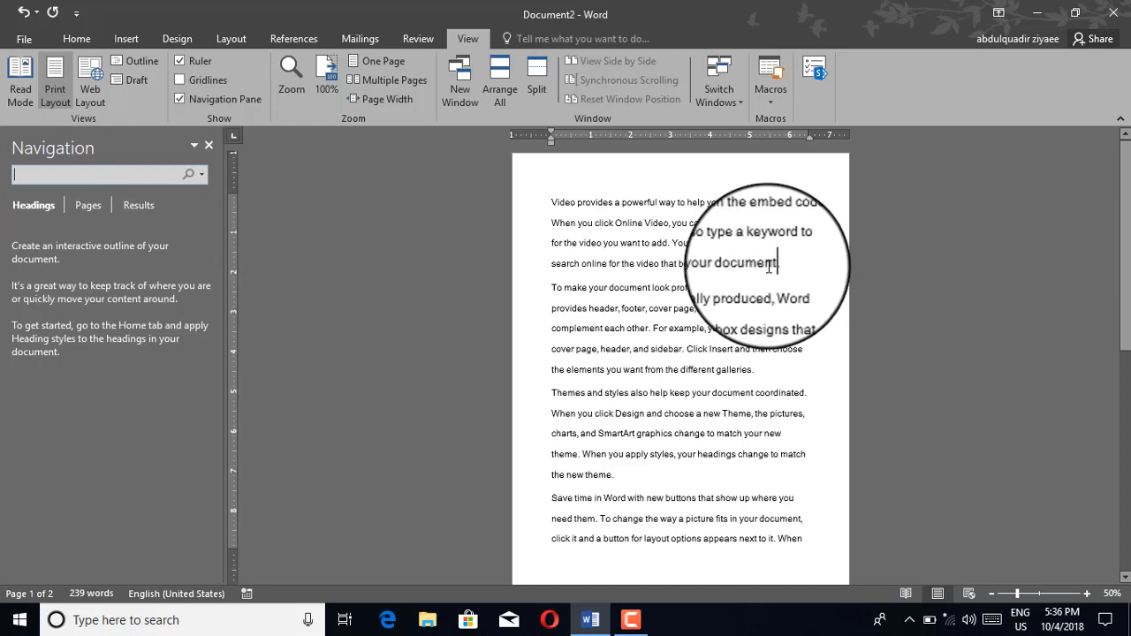
drag(775, 263, 586, 270)
click(605, 266)
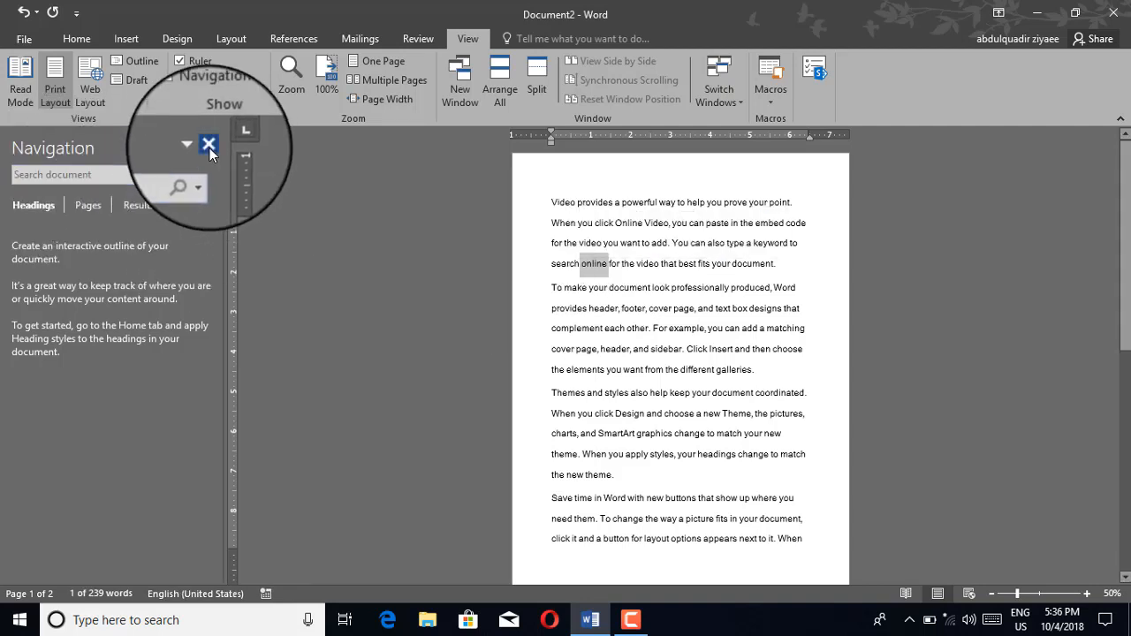
click(208, 145)
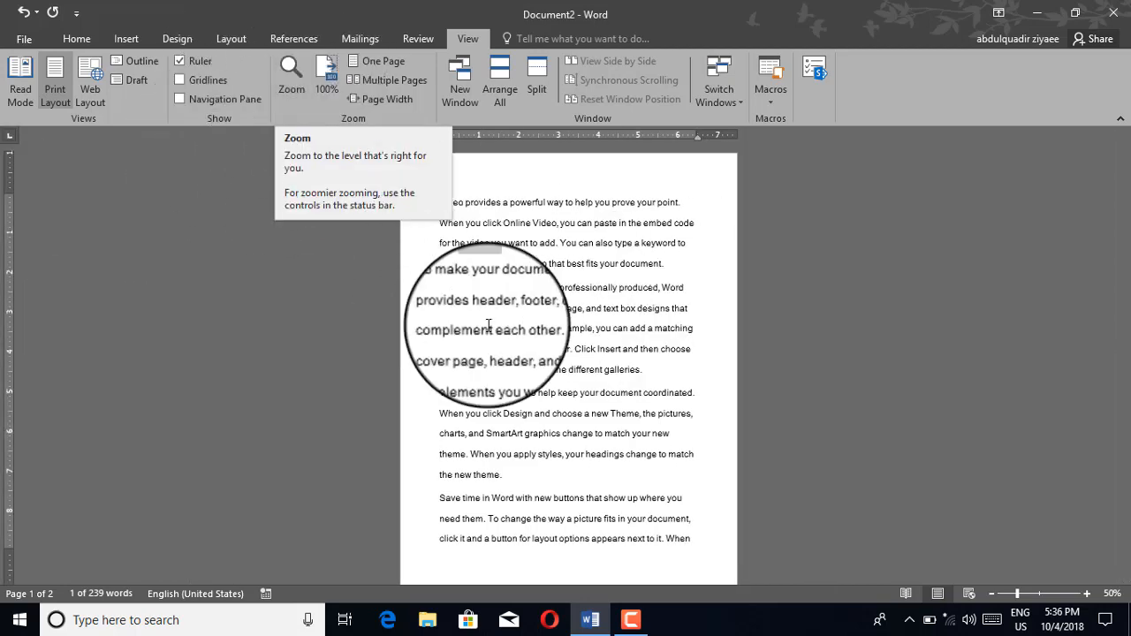
Step: Adjust the document zoom back and forth with the zoom slider, settling on 108%
click(1040, 596)
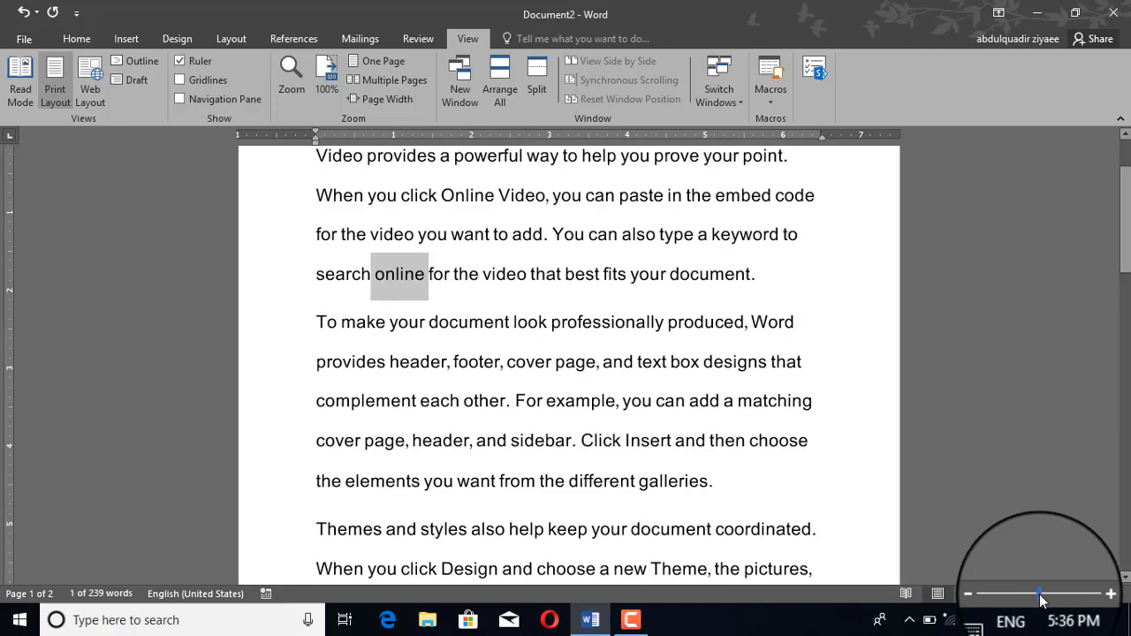
click(1047, 596)
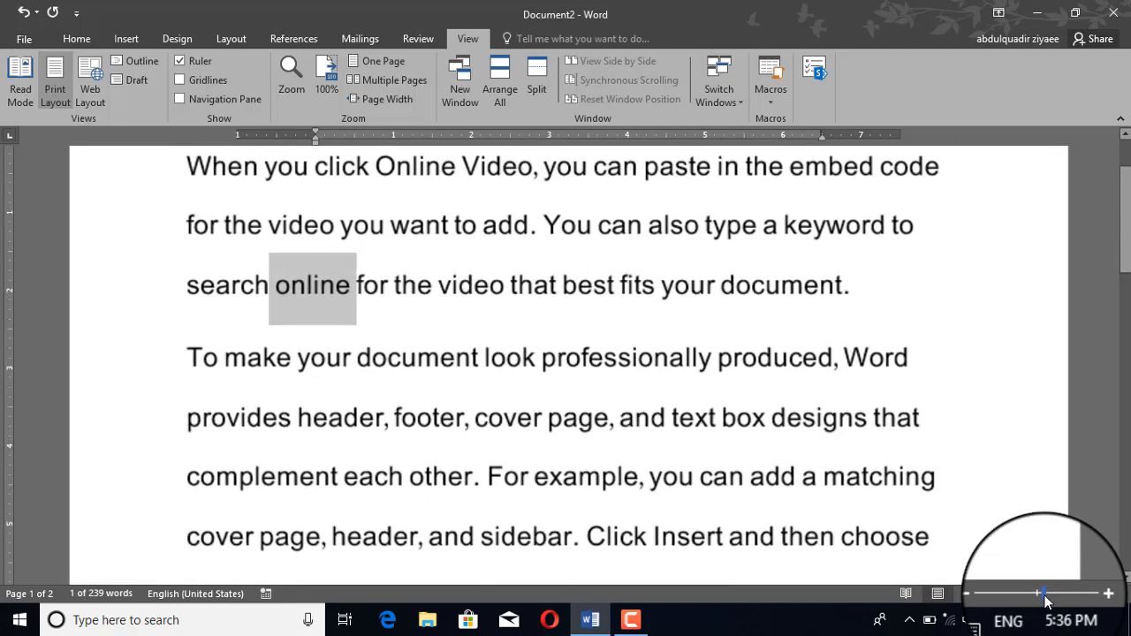
click(1039, 595)
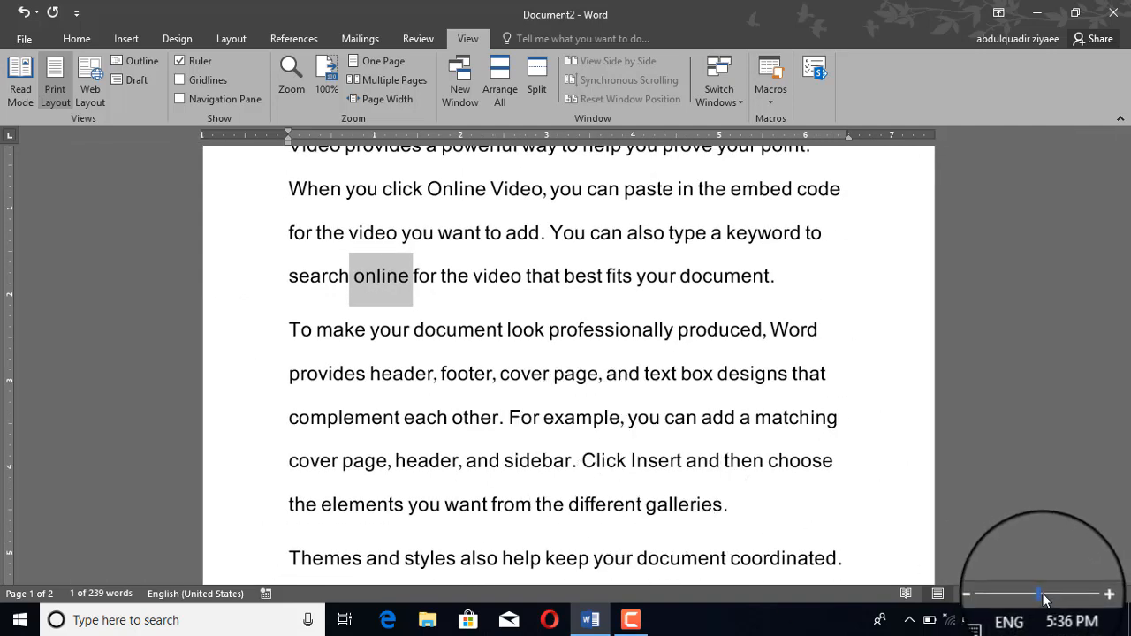
click(1038, 596)
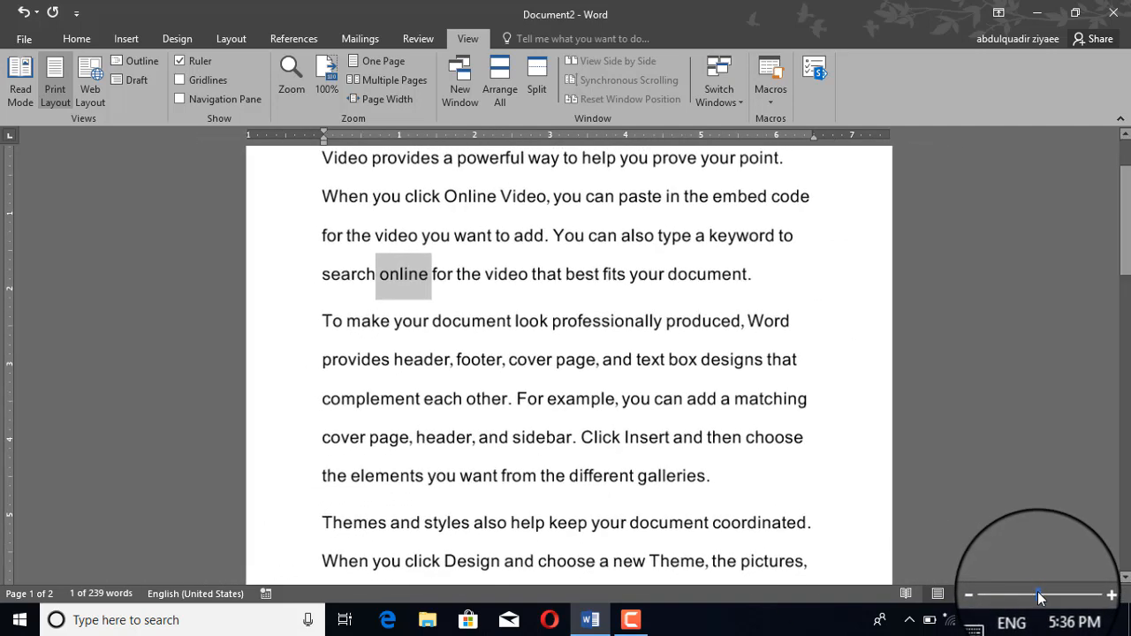
click(1044, 598)
drag(1044, 597, 1042, 597)
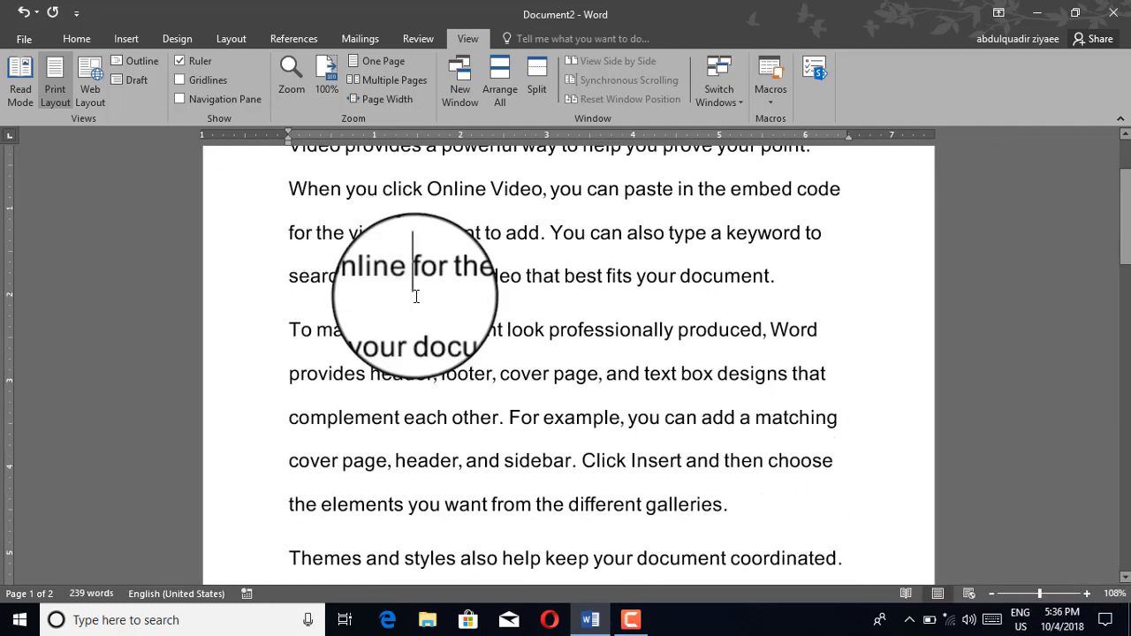
Step: Zoom the document to Page width through the Zoom dialog and reduce the zoom to 98%
click(286, 93)
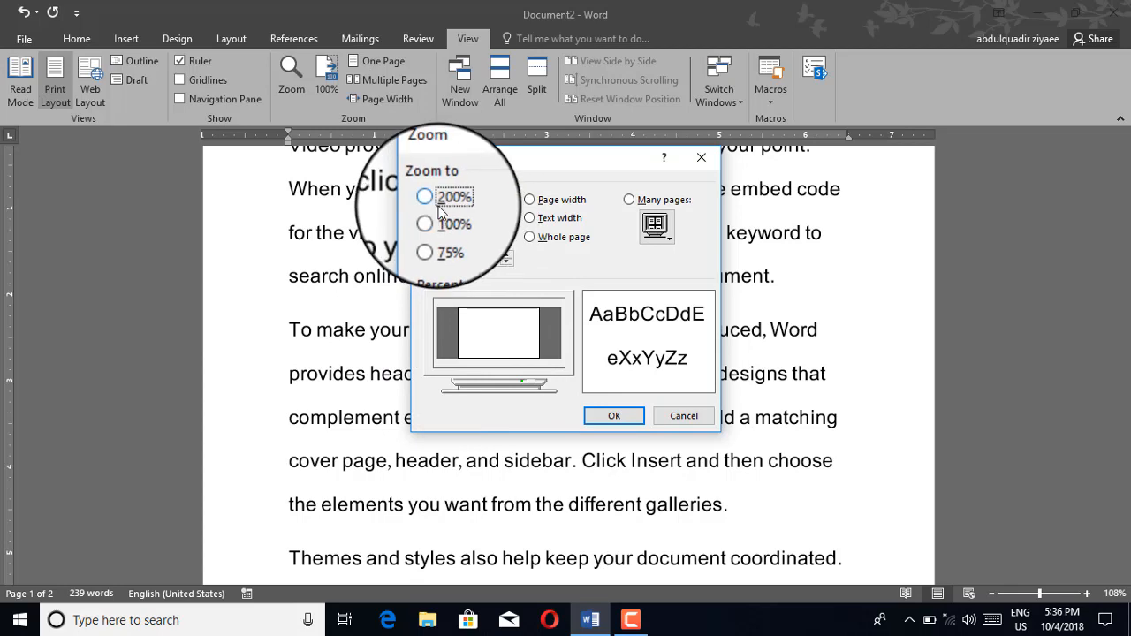
click(558, 203)
click(598, 405)
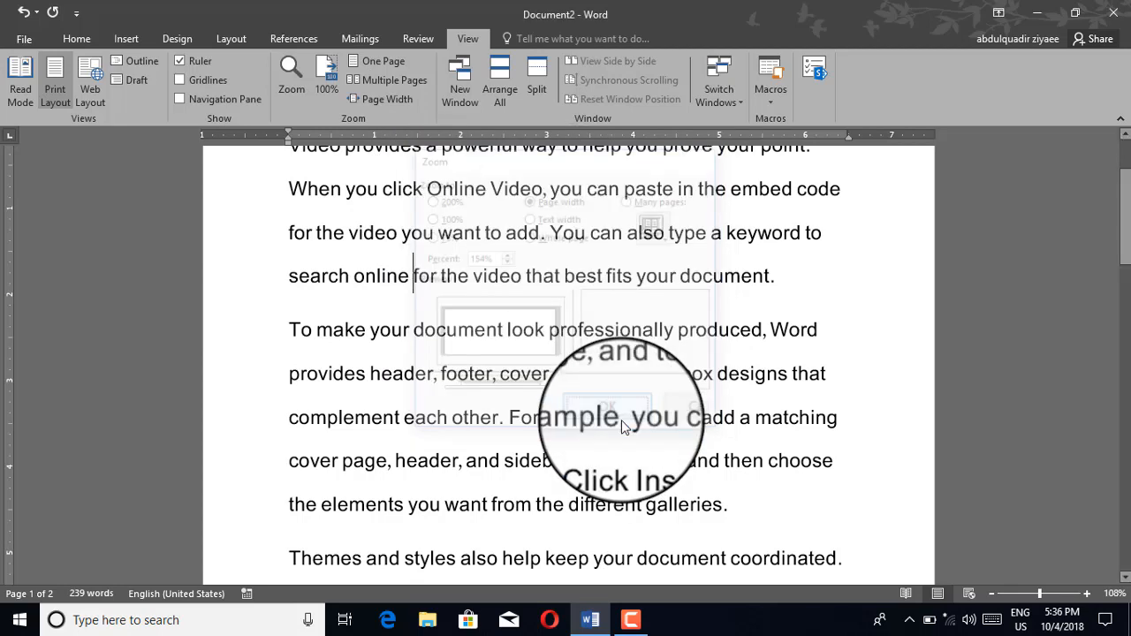
click(1040, 594)
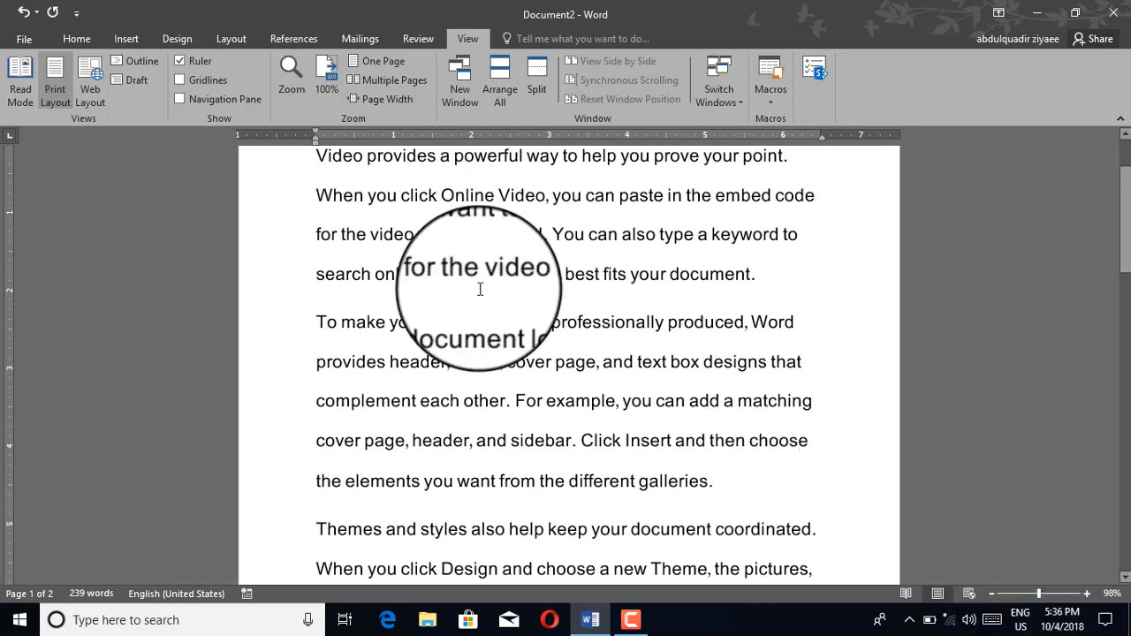
Step: Zoom the document to Text width through the Zoom dialog
click(277, 77)
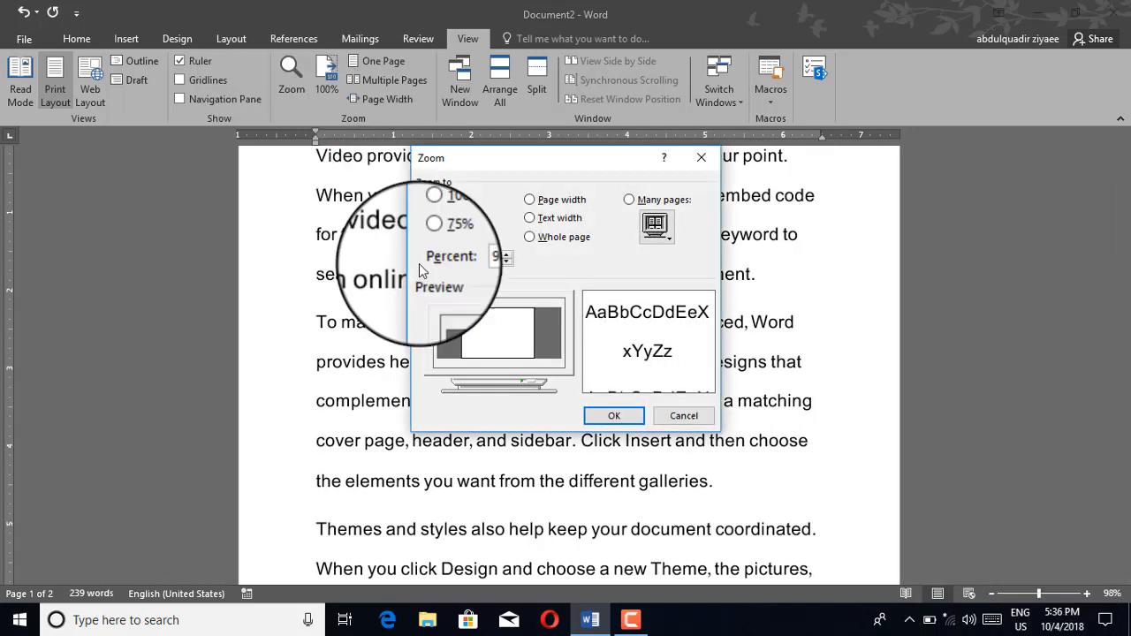
click(561, 221)
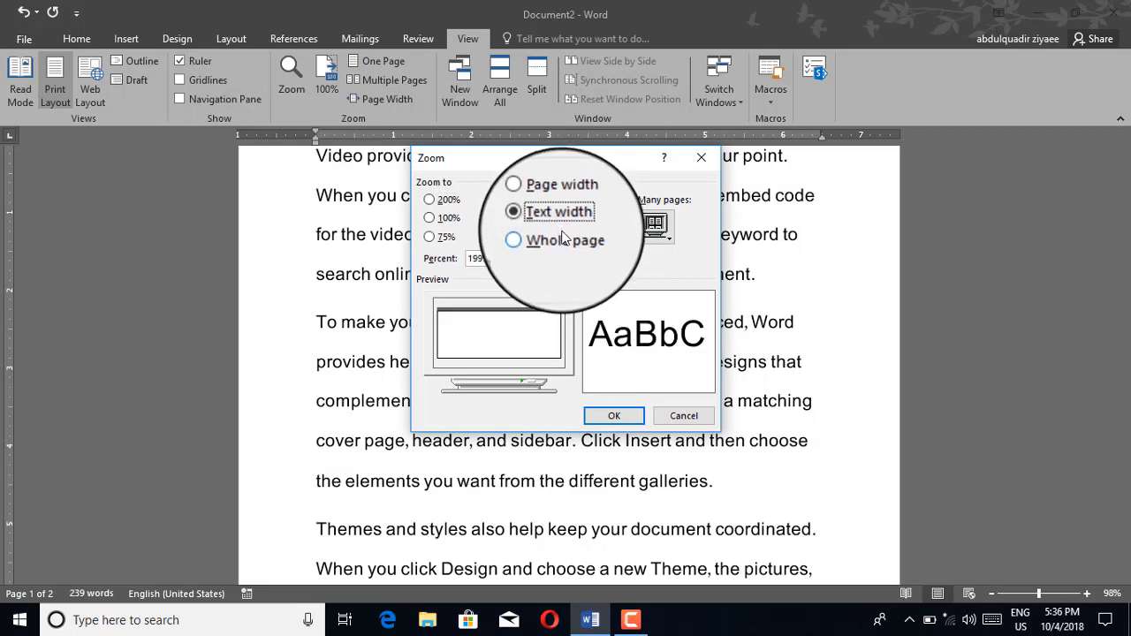
click(615, 415)
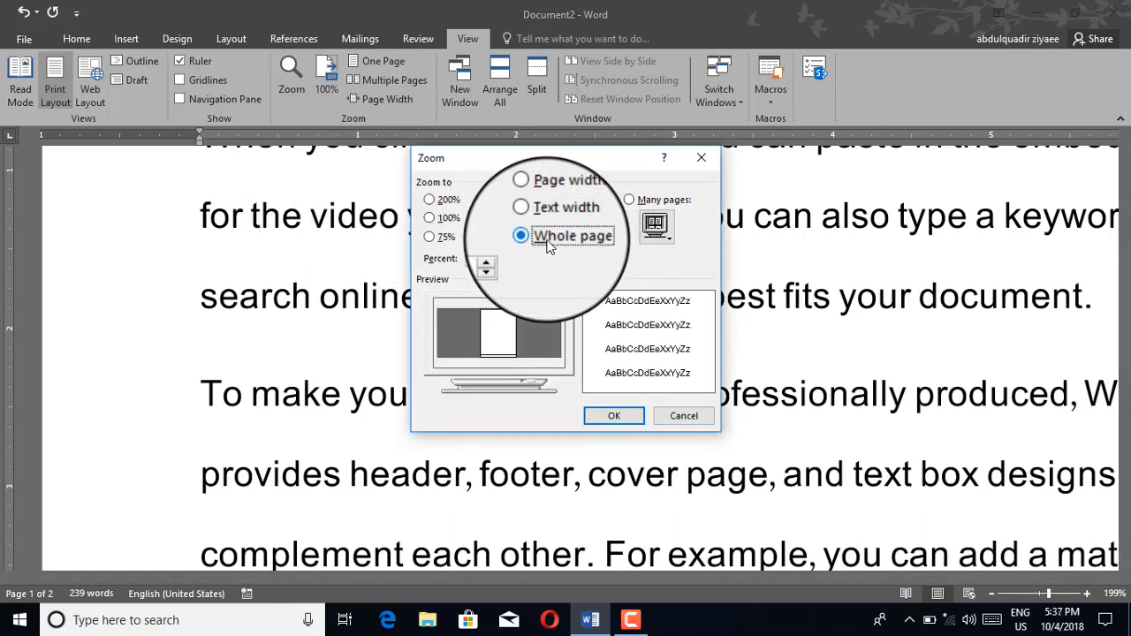
Step: Zoom the document to Whole page and view both pages
click(614, 415)
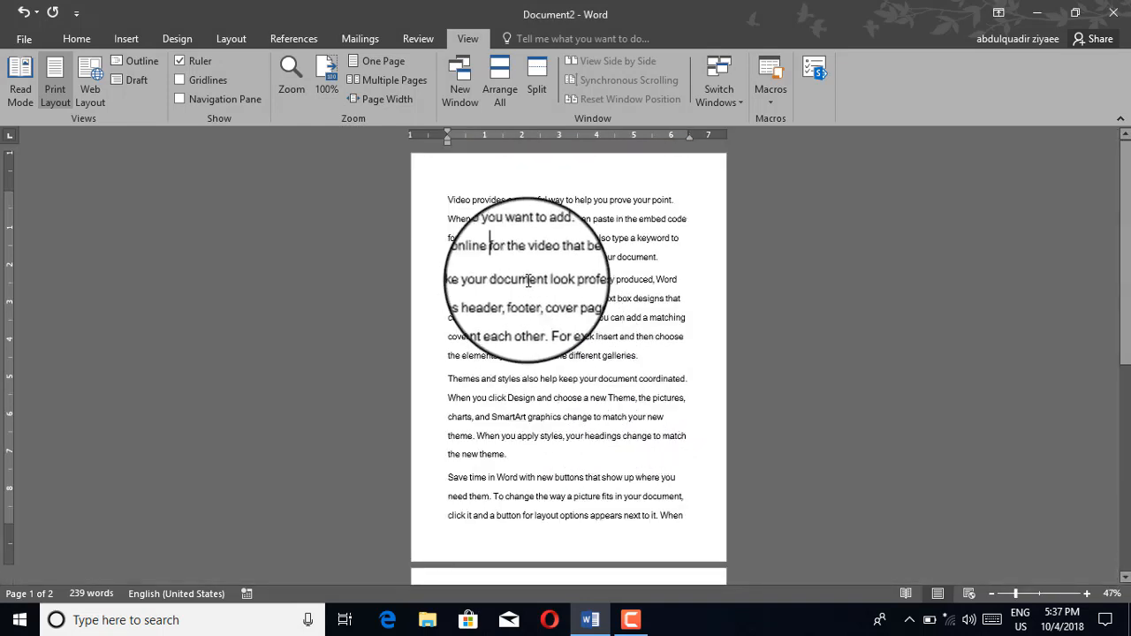
scroll(528, 282, down, 10)
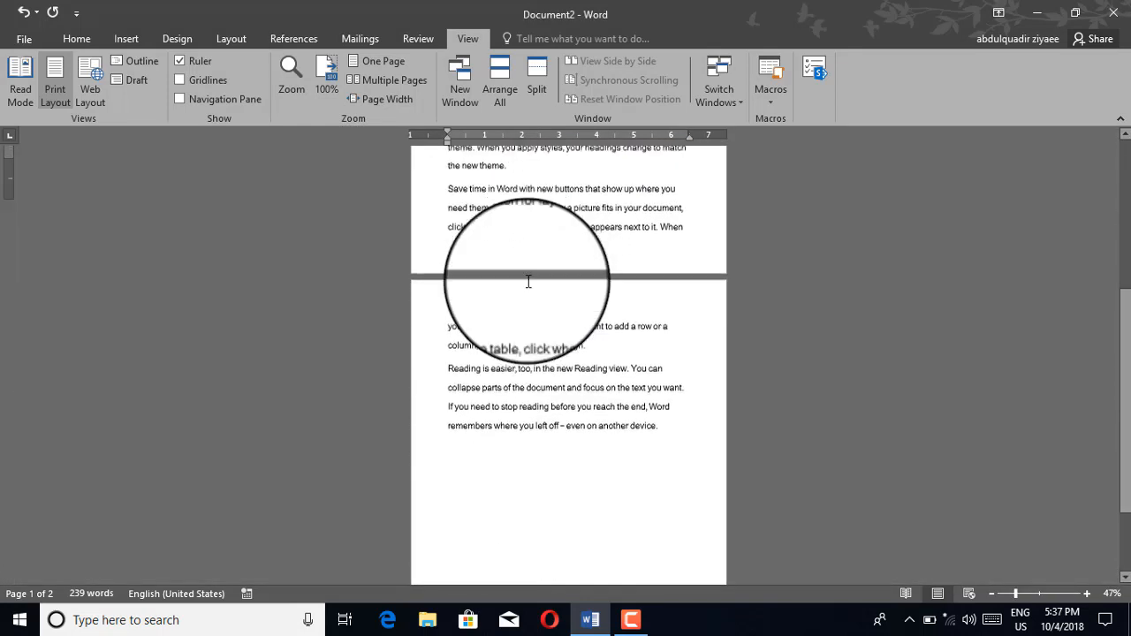
scroll(528, 281, up, 10)
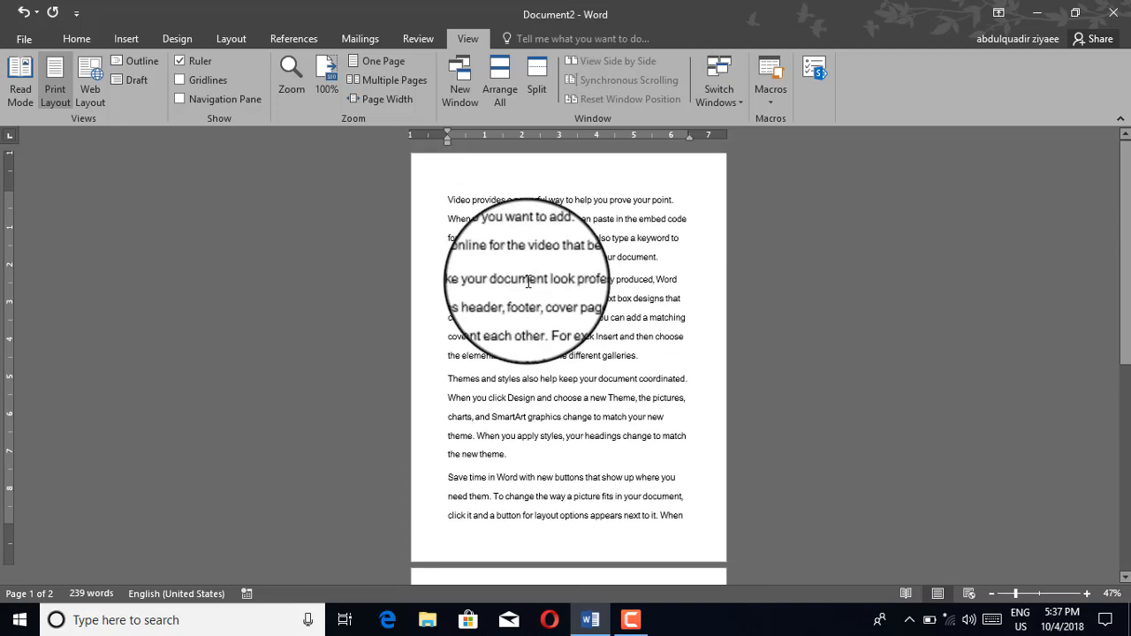
Step: Set the document zoom to the 100% preset and then to the 200% preset in the Zoom dialog
click(284, 79)
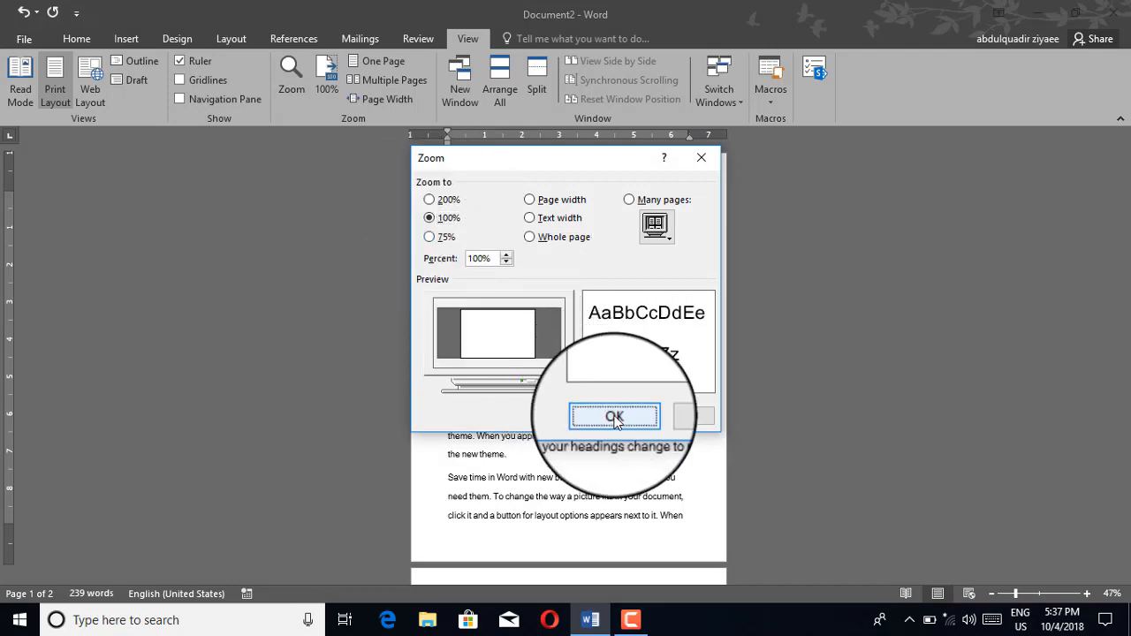
click(616, 417)
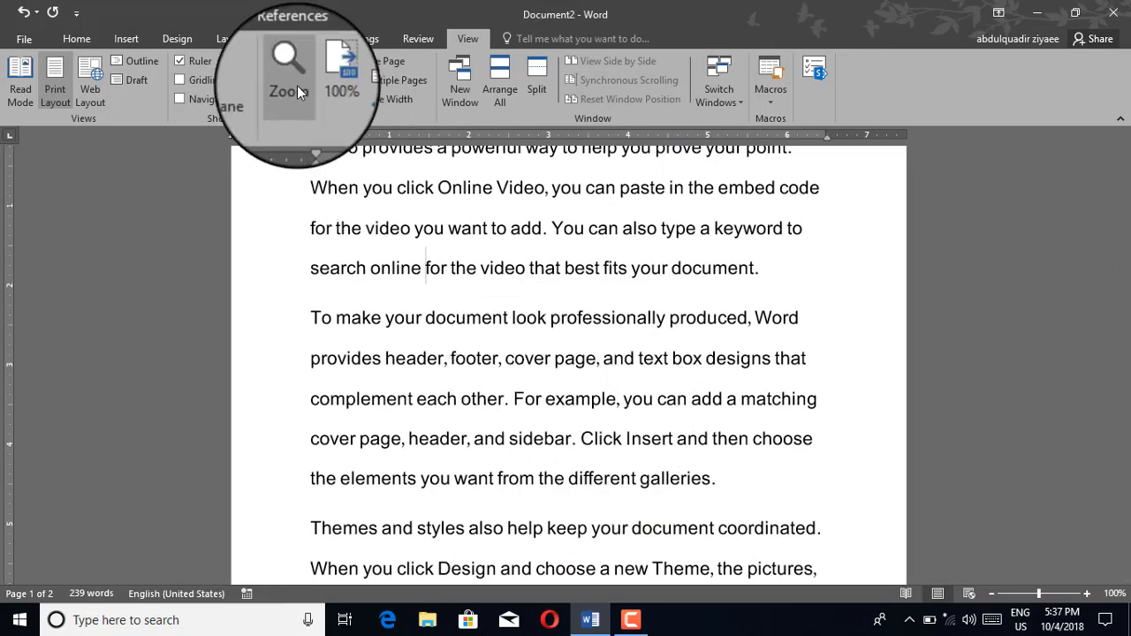
click(297, 86)
click(429, 200)
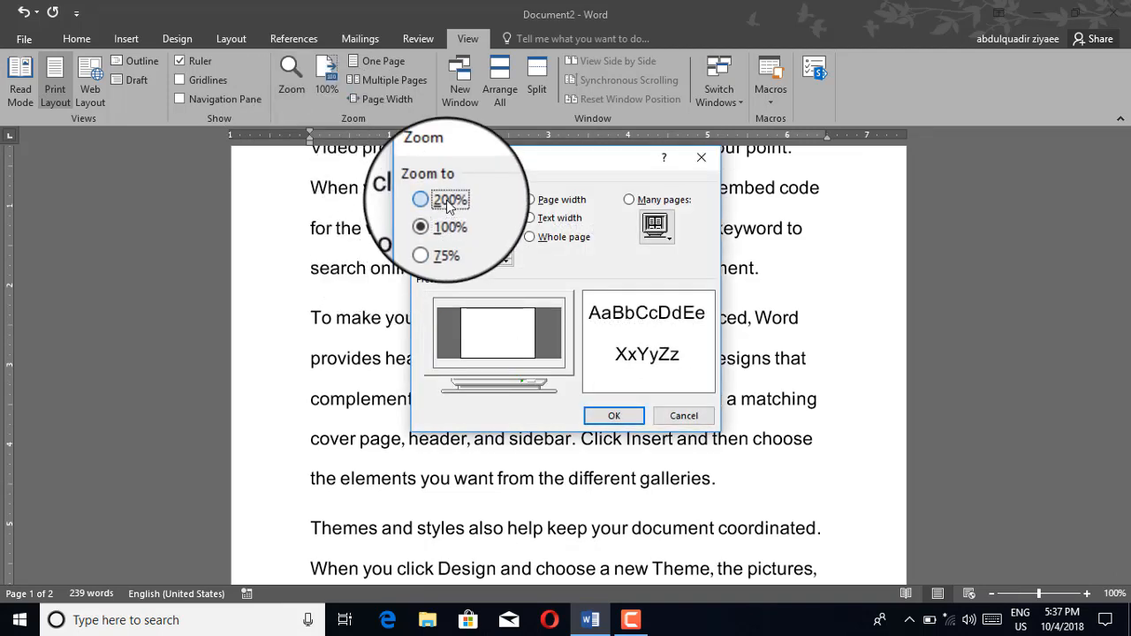
click(603, 418)
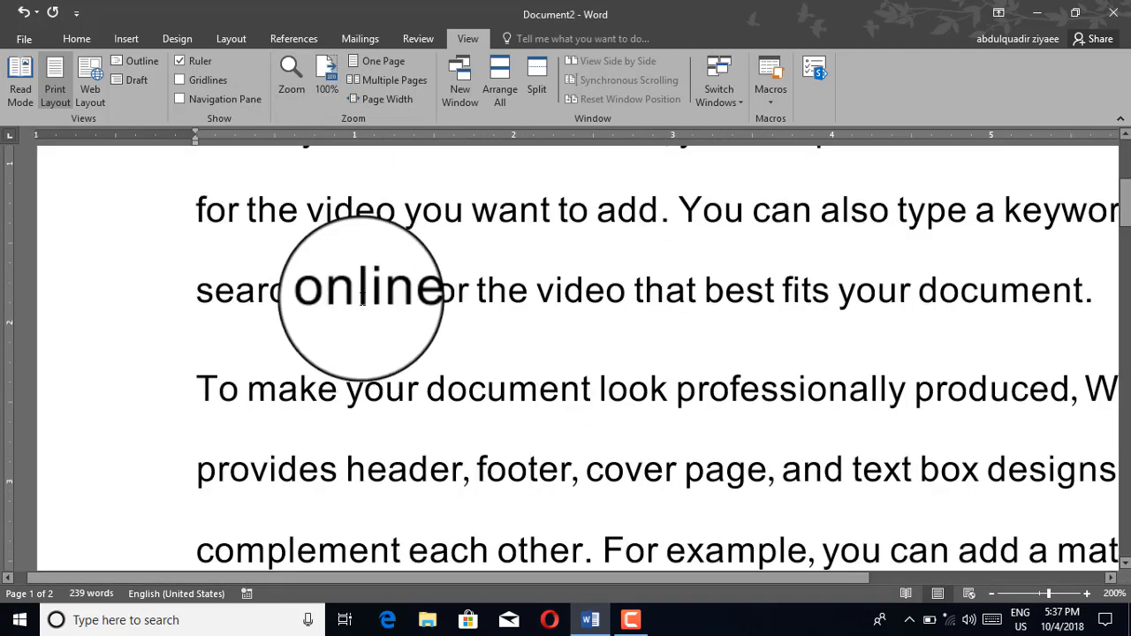
Step: Select text from the third line of the first paragraph into the start of the second paragraph and deselect it
mouse_move(198, 203)
mouse_down()
mouse_move(694, 285)
mouse_move(189, 283)
mouse_move(193, 216)
mouse_up()
click(694, 284)
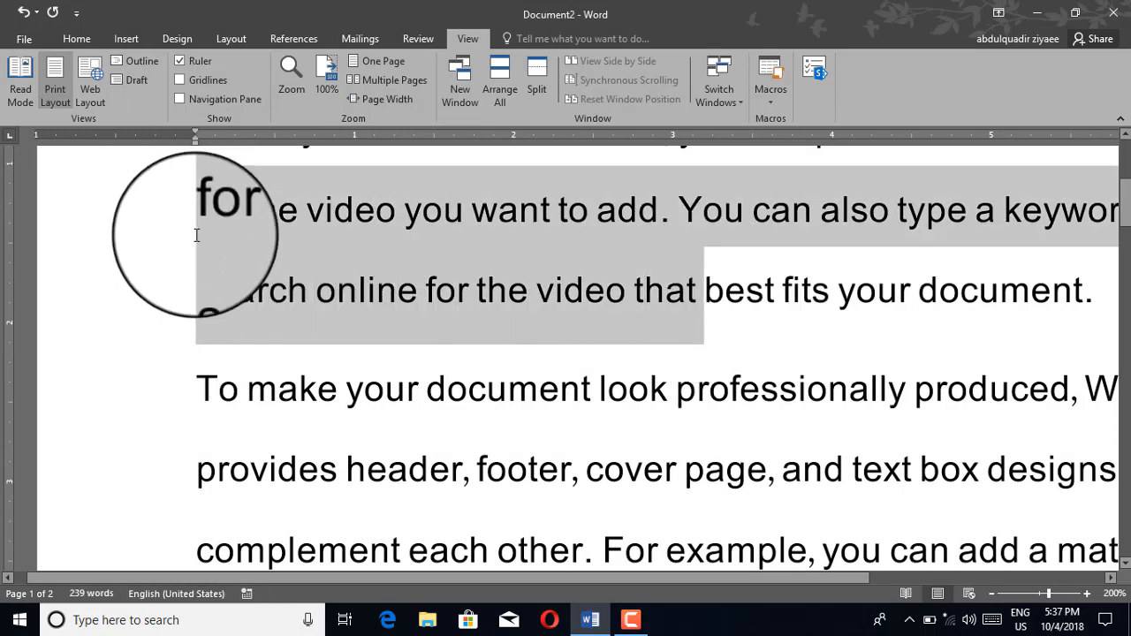
click(196, 292)
drag(198, 206, 545, 421)
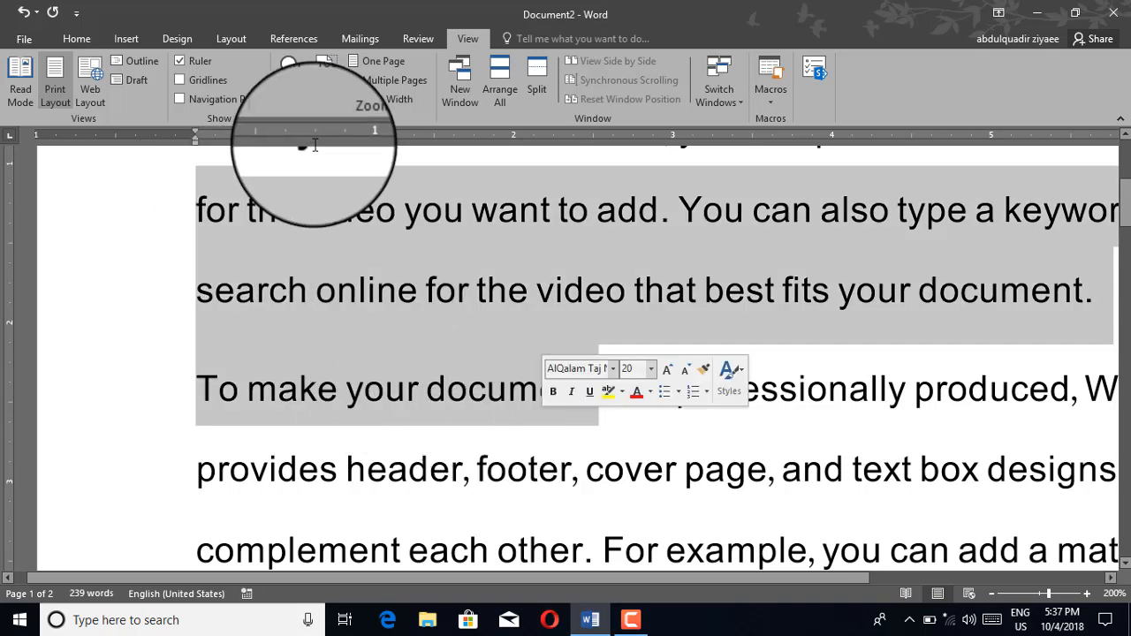
click(314, 228)
Step: Set the document zoom to the 75% preset and return it to 100%
click(291, 85)
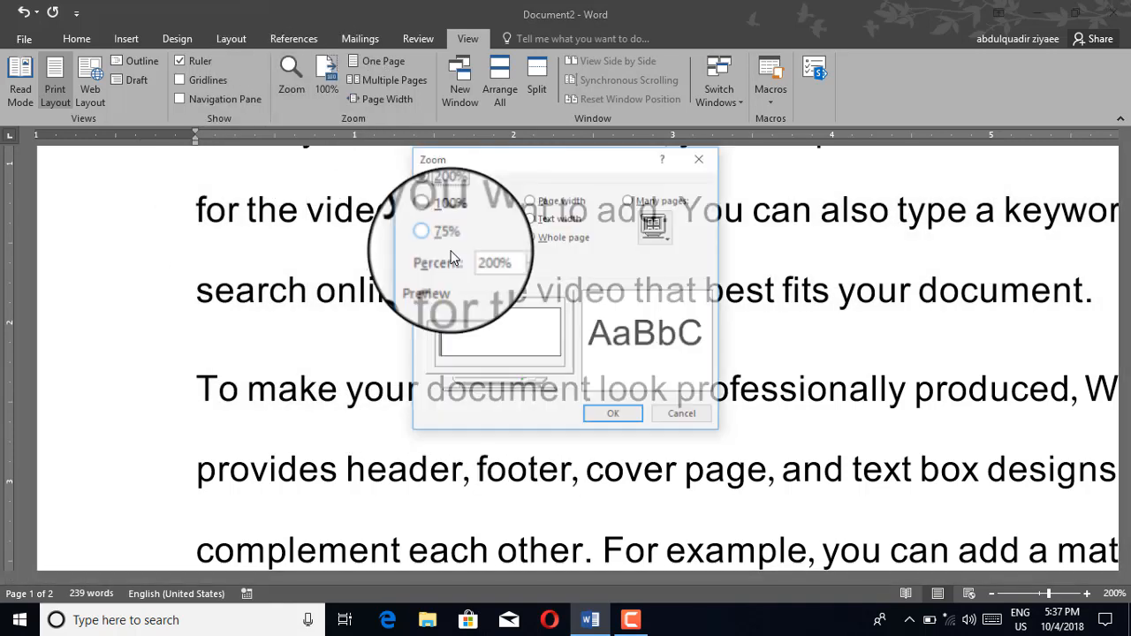
click(444, 237)
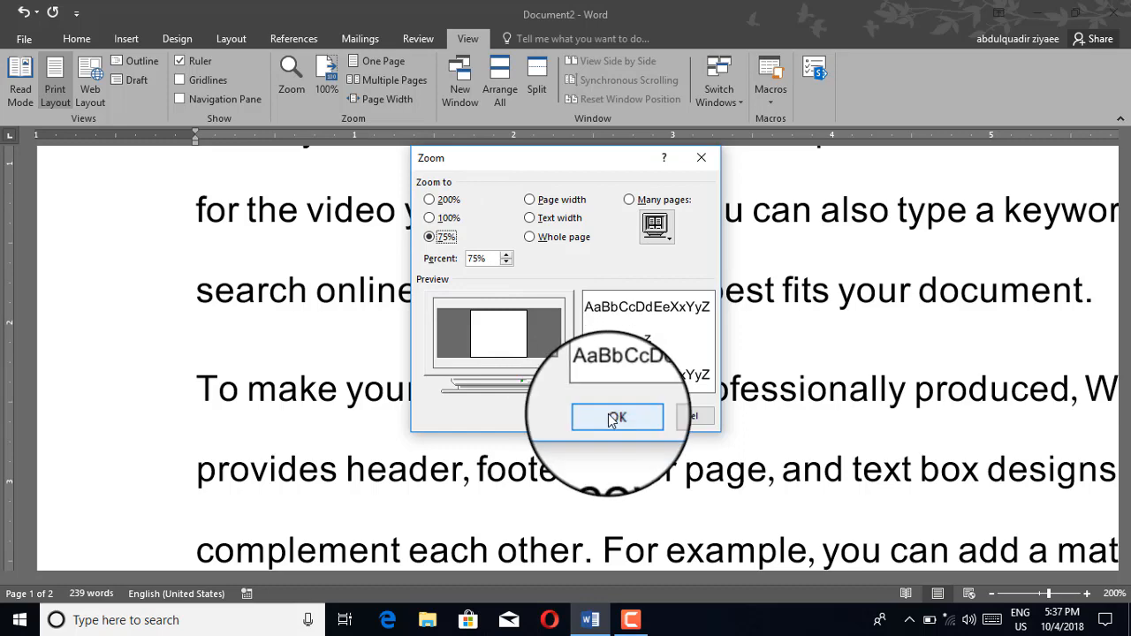
click(614, 415)
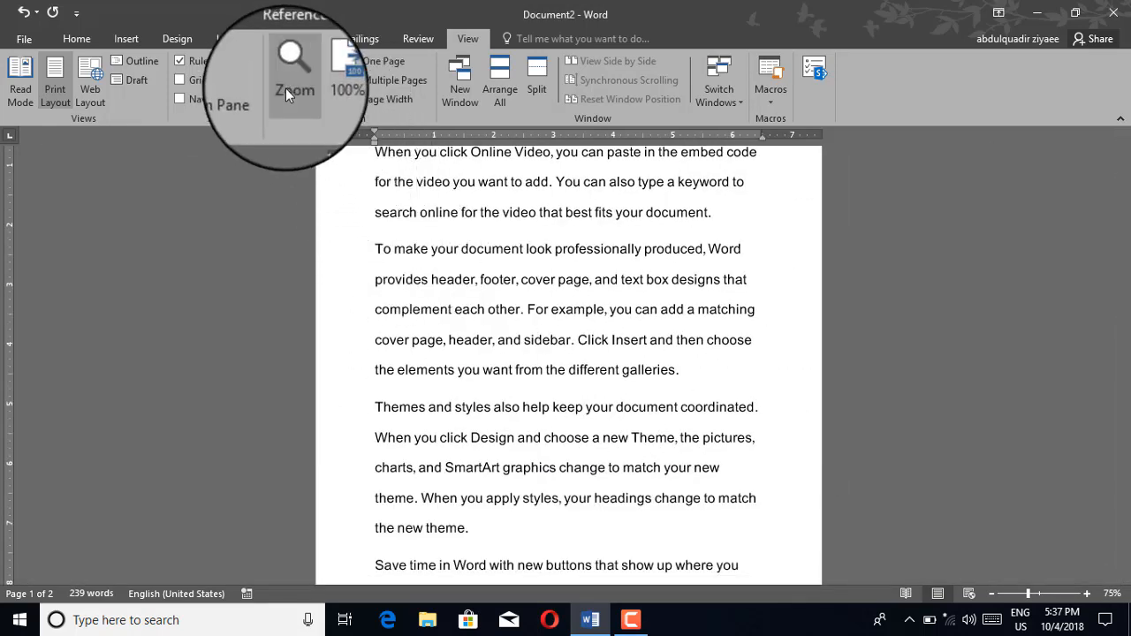
click(291, 81)
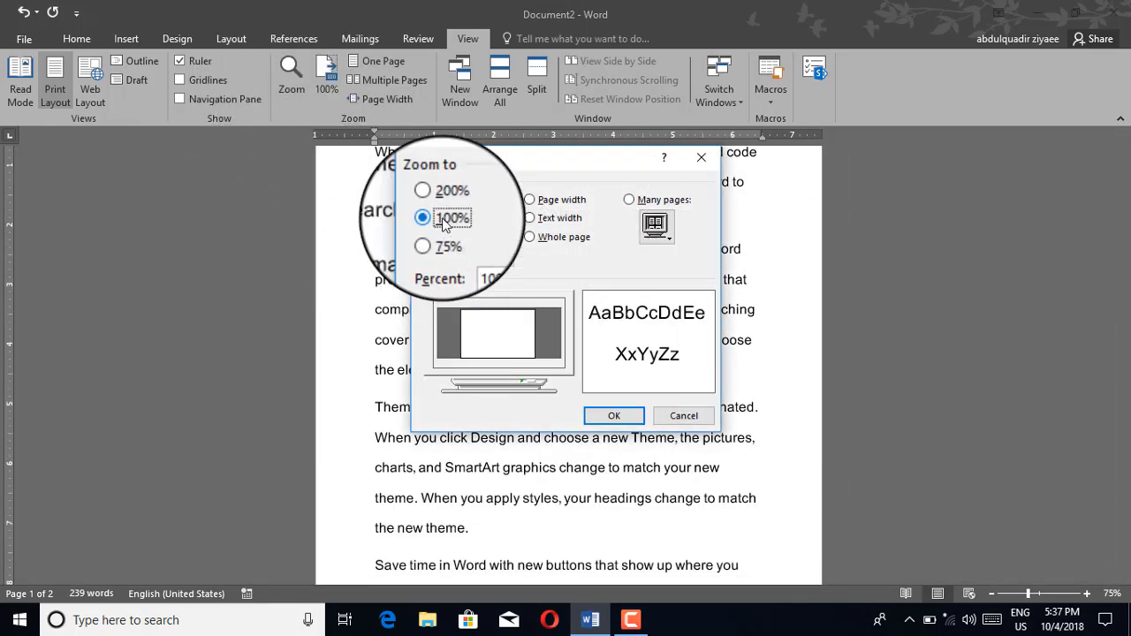
click(616, 417)
Step: Set the document zoom to Many pages with the 2 x 1 Pages layout
click(290, 87)
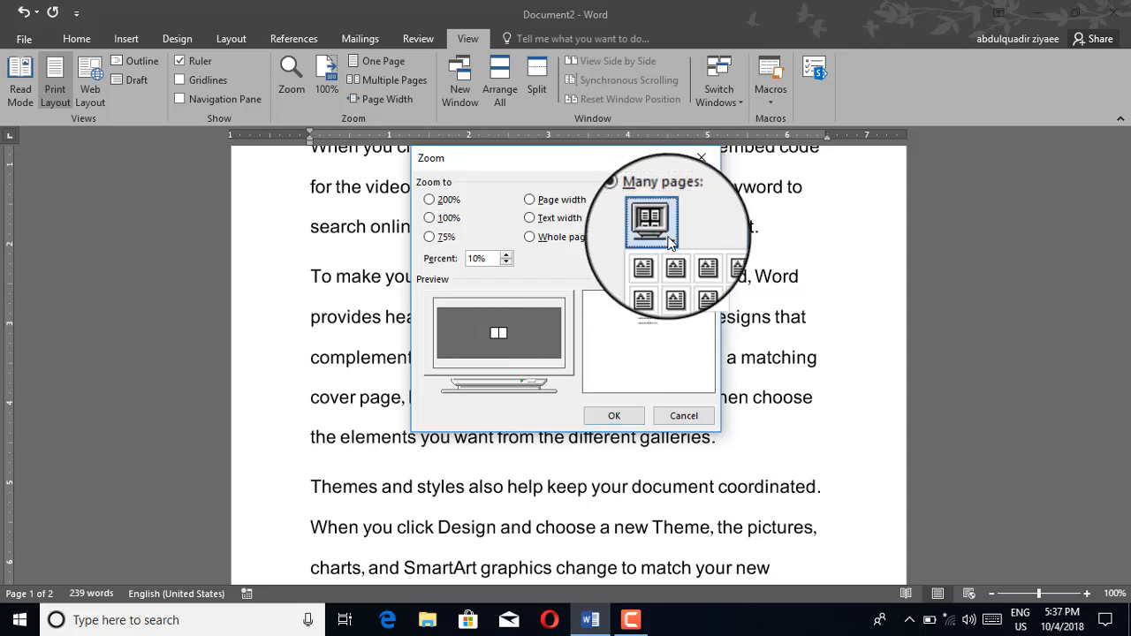
click(669, 240)
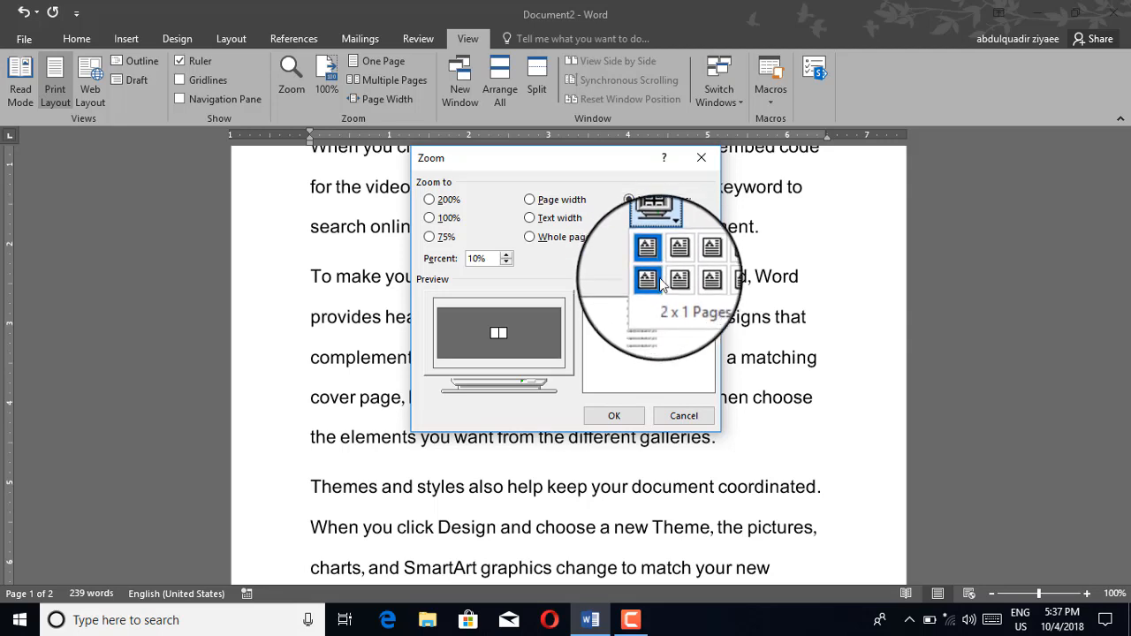
click(659, 277)
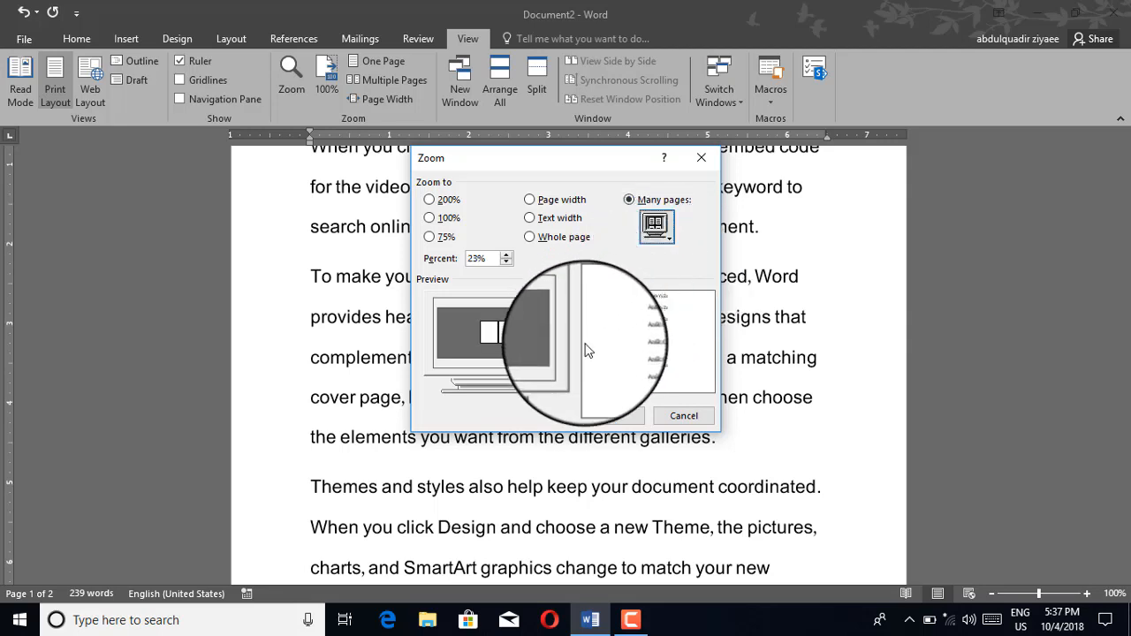
click(623, 423)
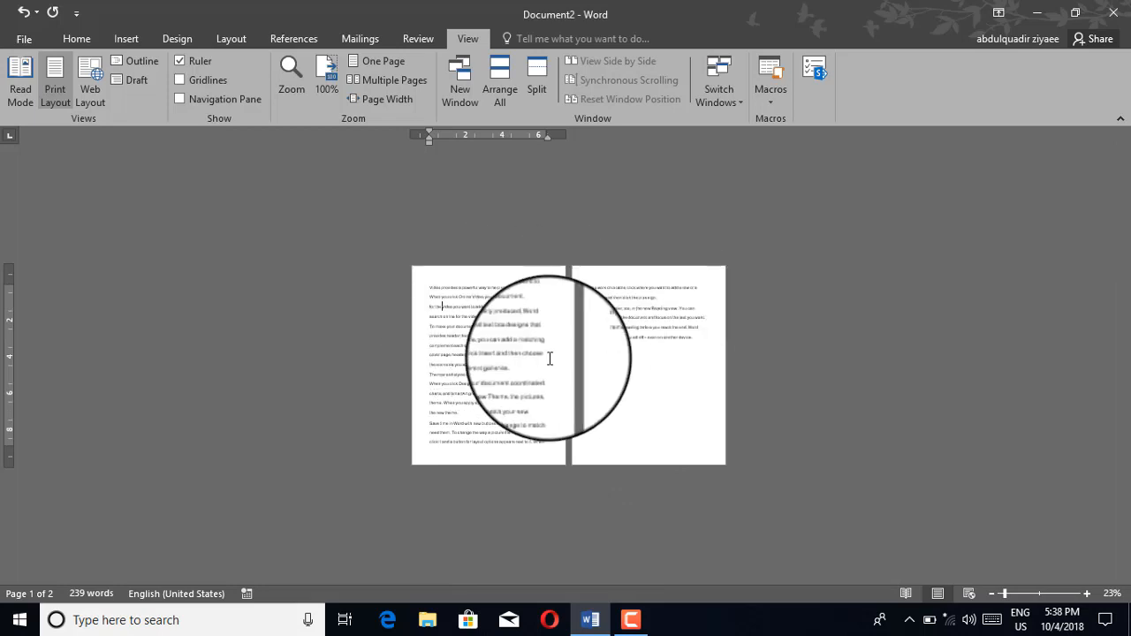
click(293, 89)
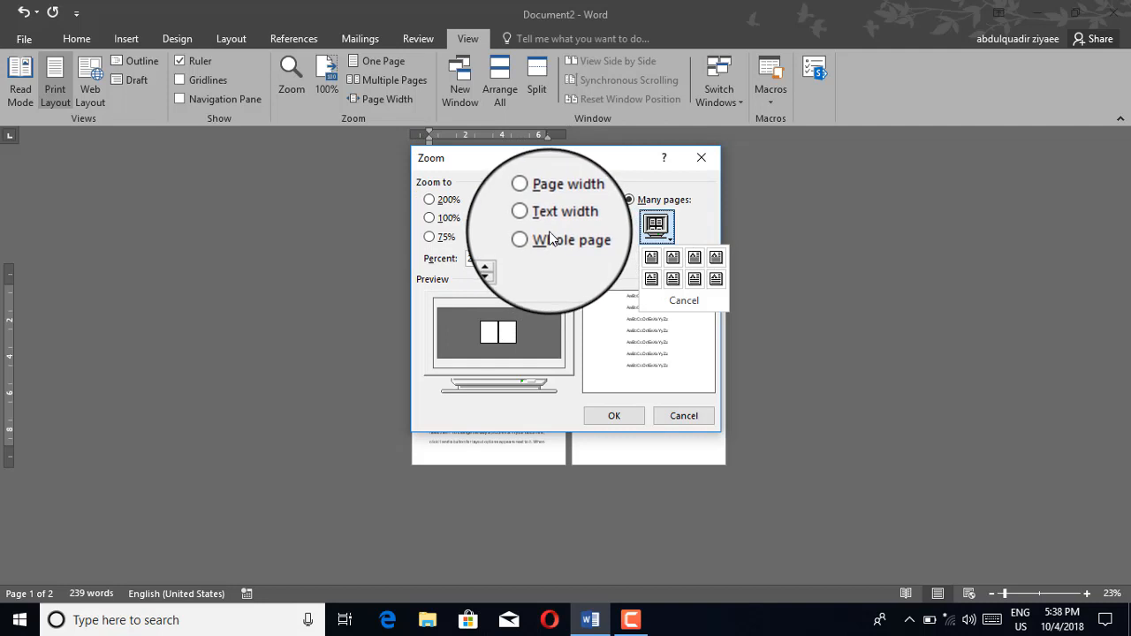
click(682, 415)
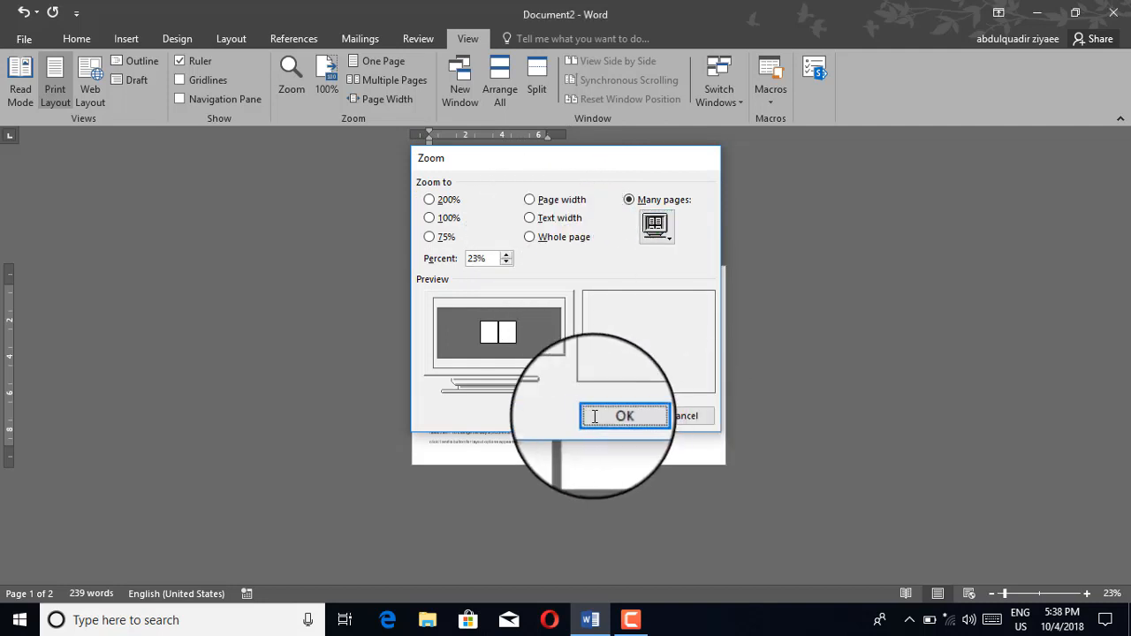
click(614, 416)
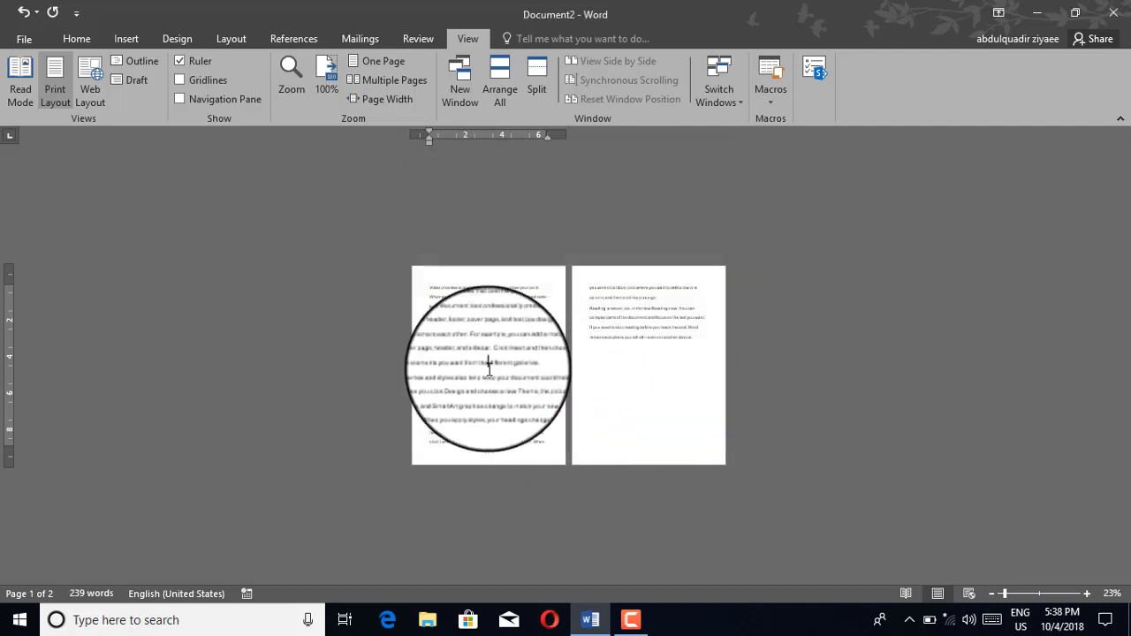
Step: Set the document zoom to Page width in the Zoom dialog and return it to the 100% preset
click(292, 84)
click(555, 202)
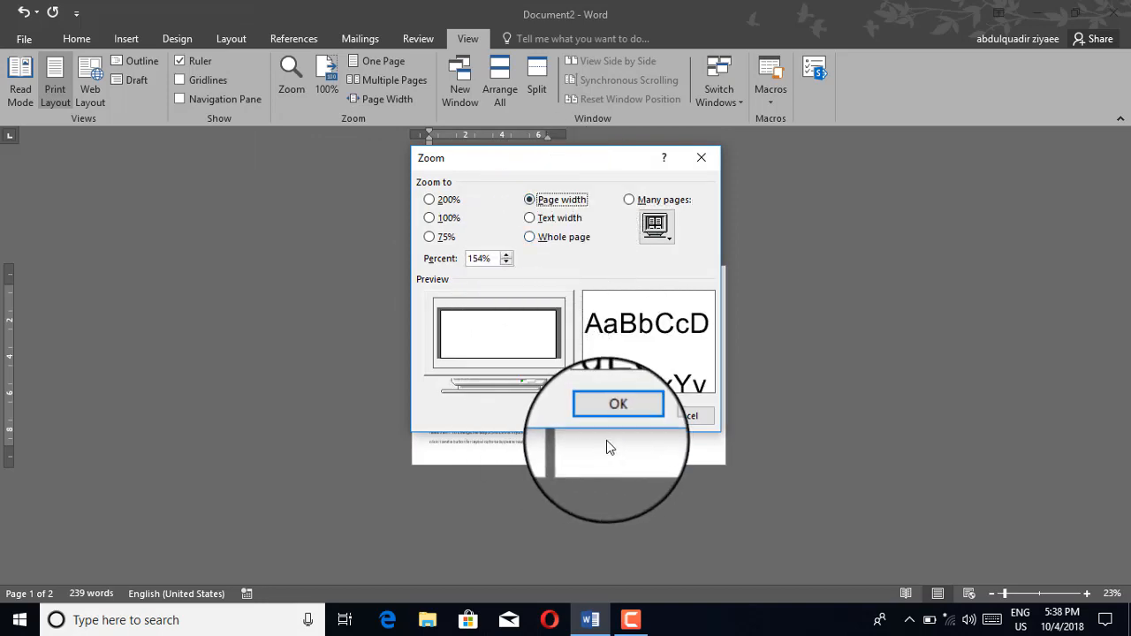
click(614, 415)
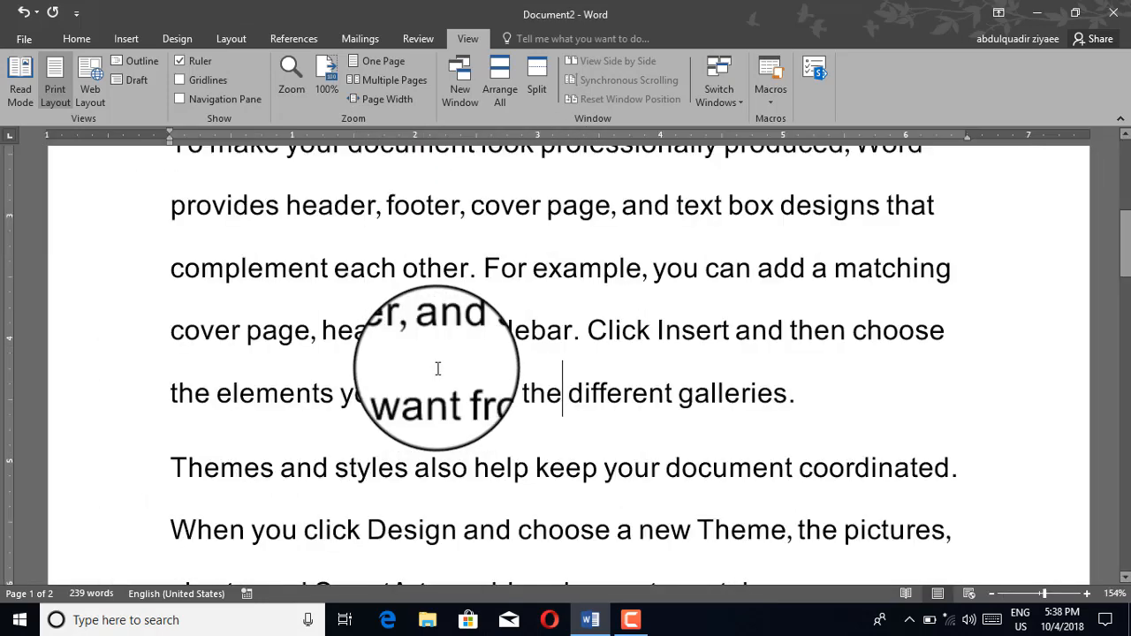
click(294, 86)
click(439, 219)
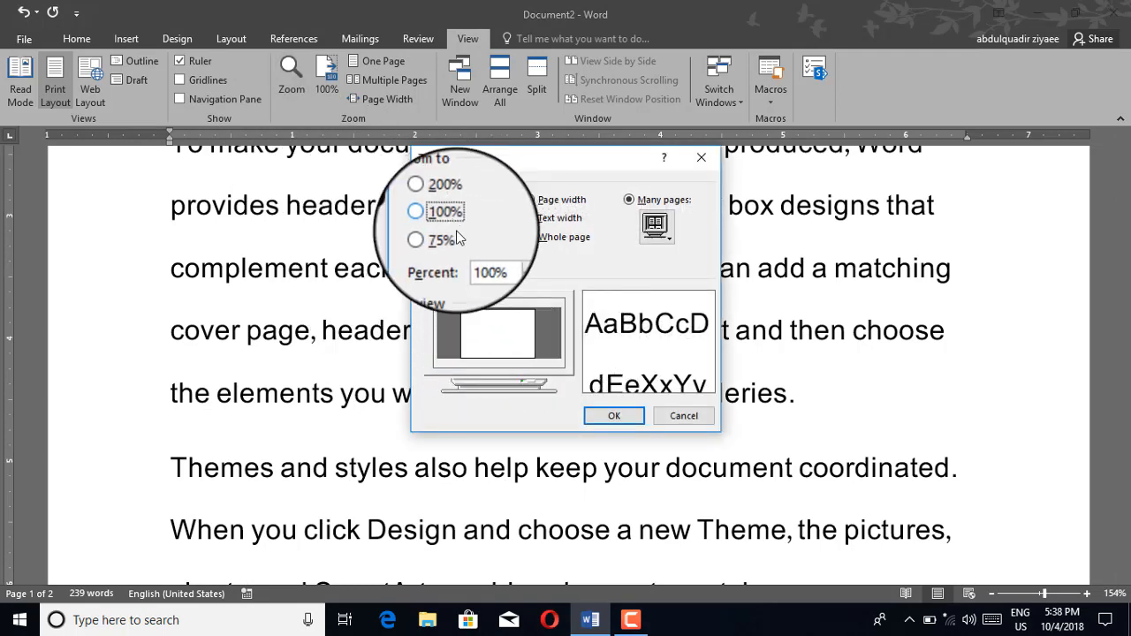
click(616, 419)
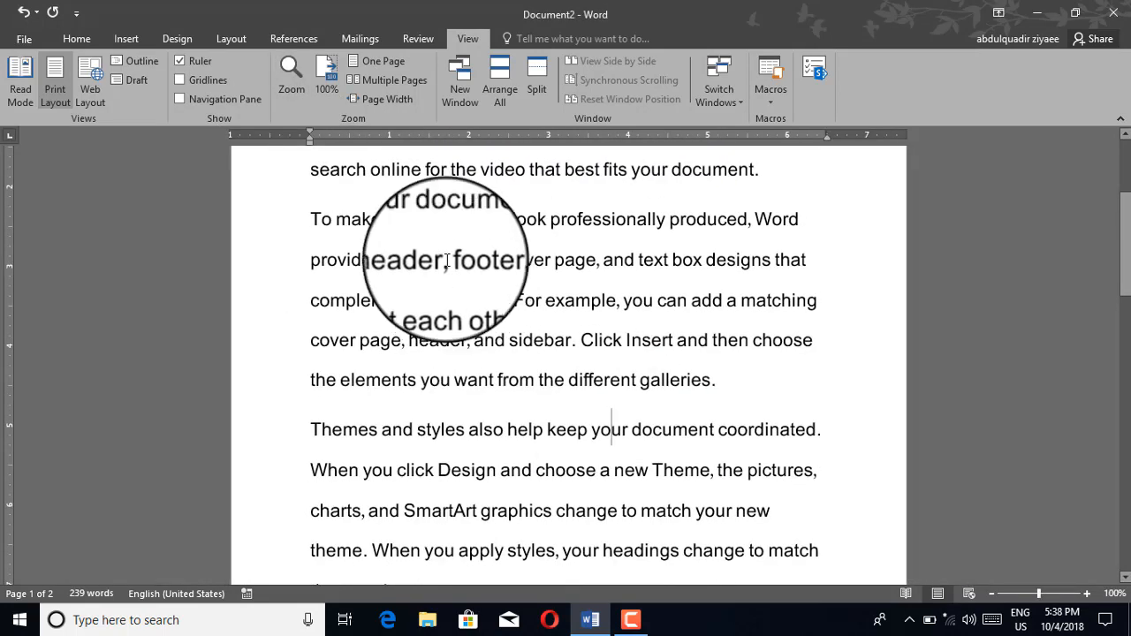
Step: Zoom the document to One Page and look through both pages
click(381, 67)
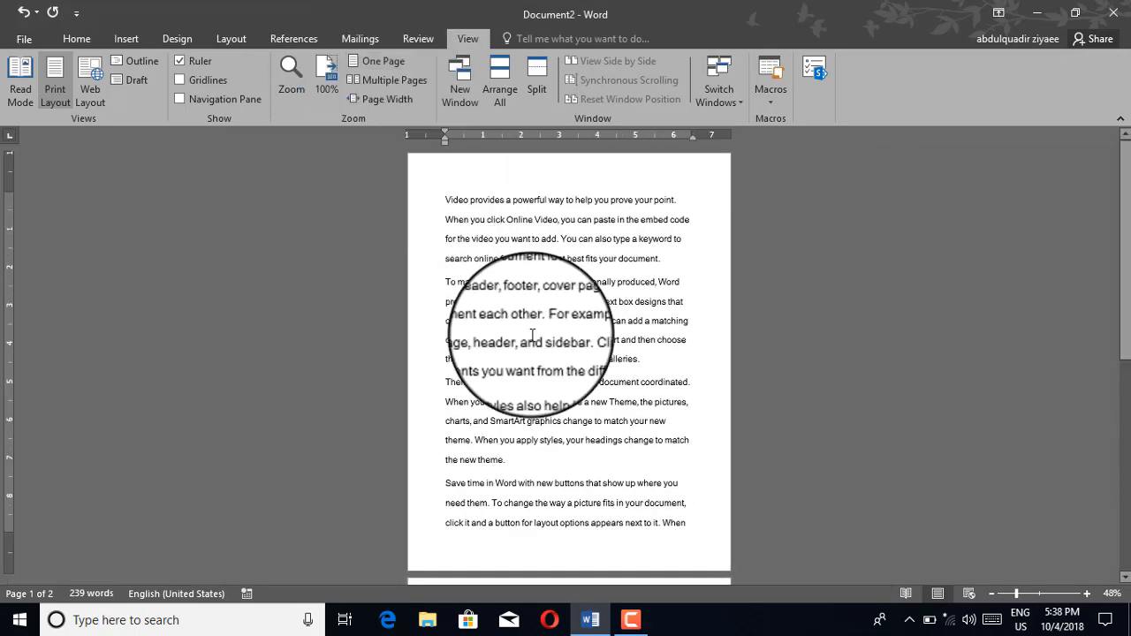
scroll(533, 334, down, 6)
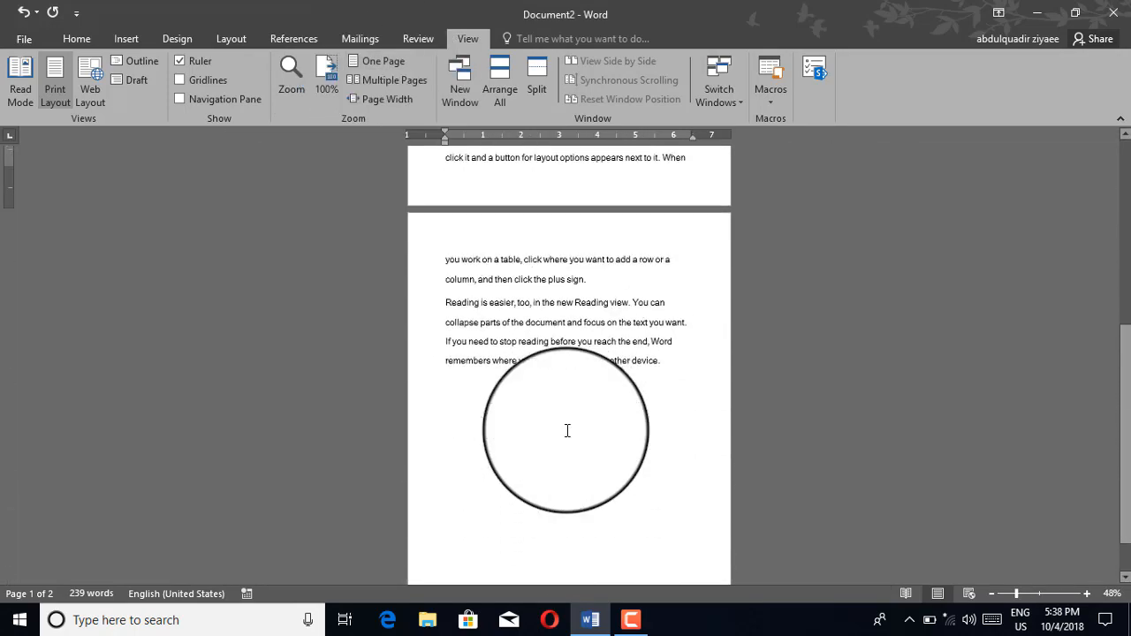
scroll(567, 431, up, 5)
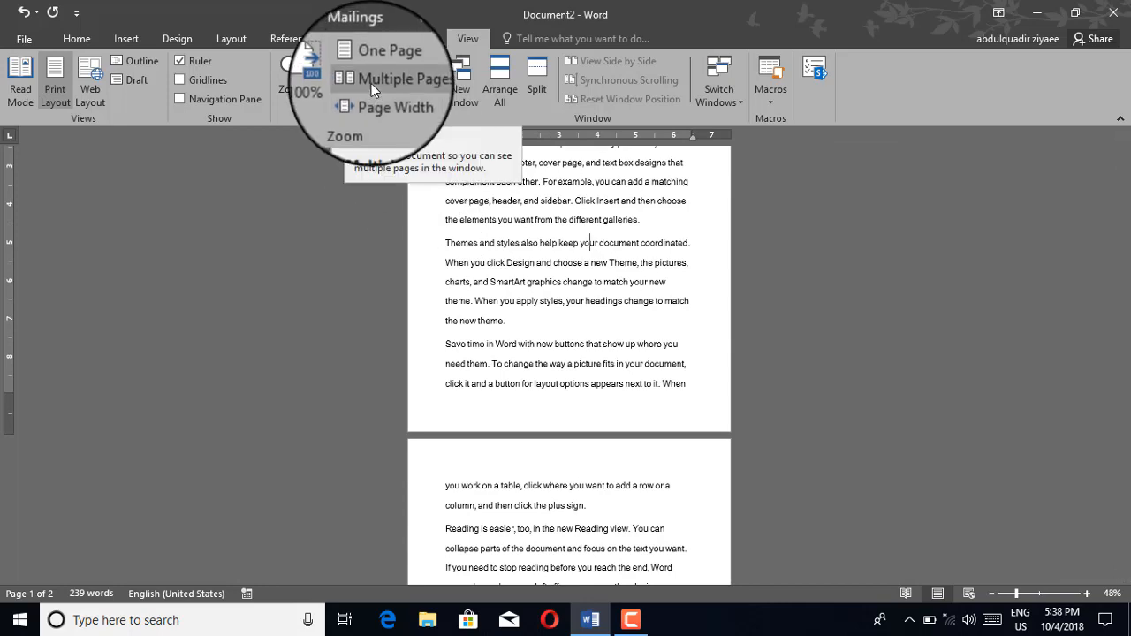
Step: Show the document as Multiple Pages and switch its zoom to Page Width
click(371, 83)
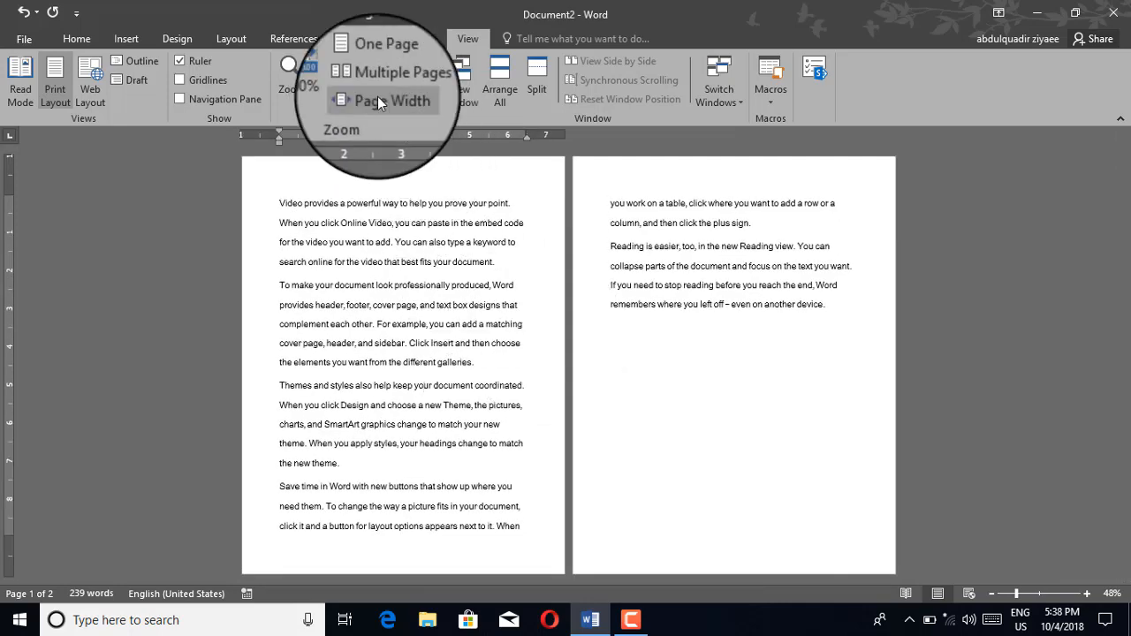
click(380, 105)
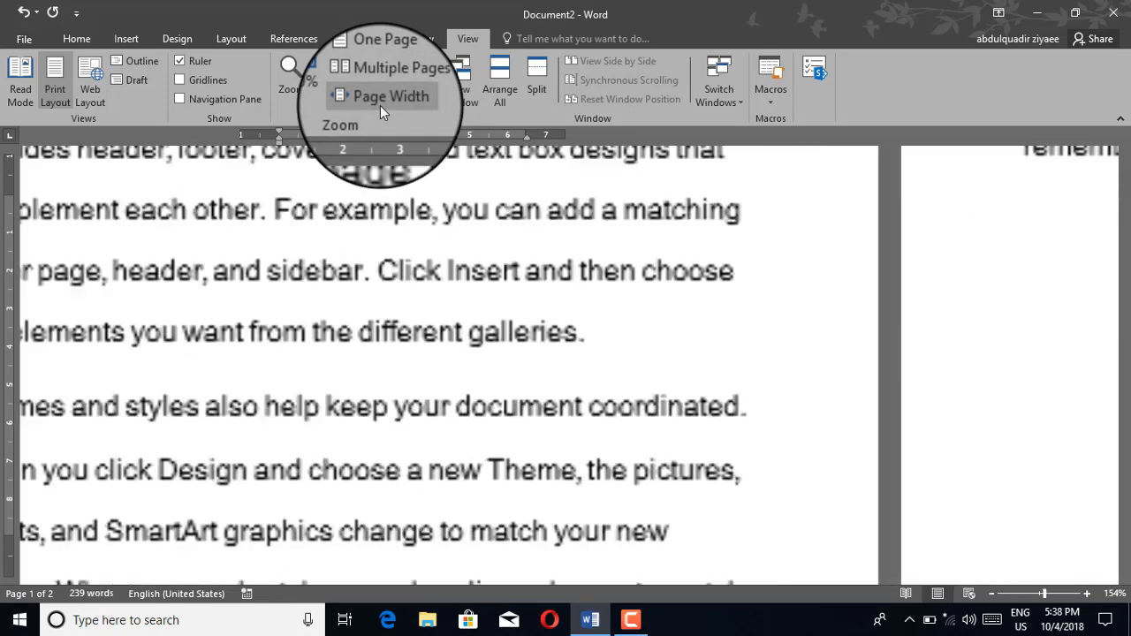
scroll(539, 344, up, 3)
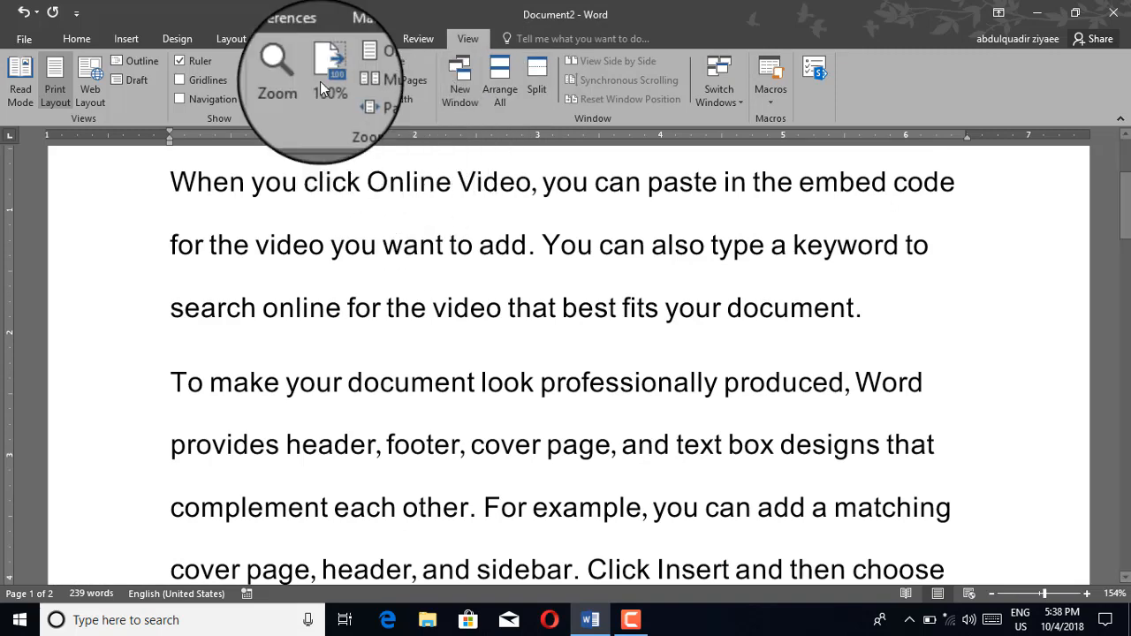
Step: Set the zoom to the 100% preset and go back to the start of the document
click(289, 83)
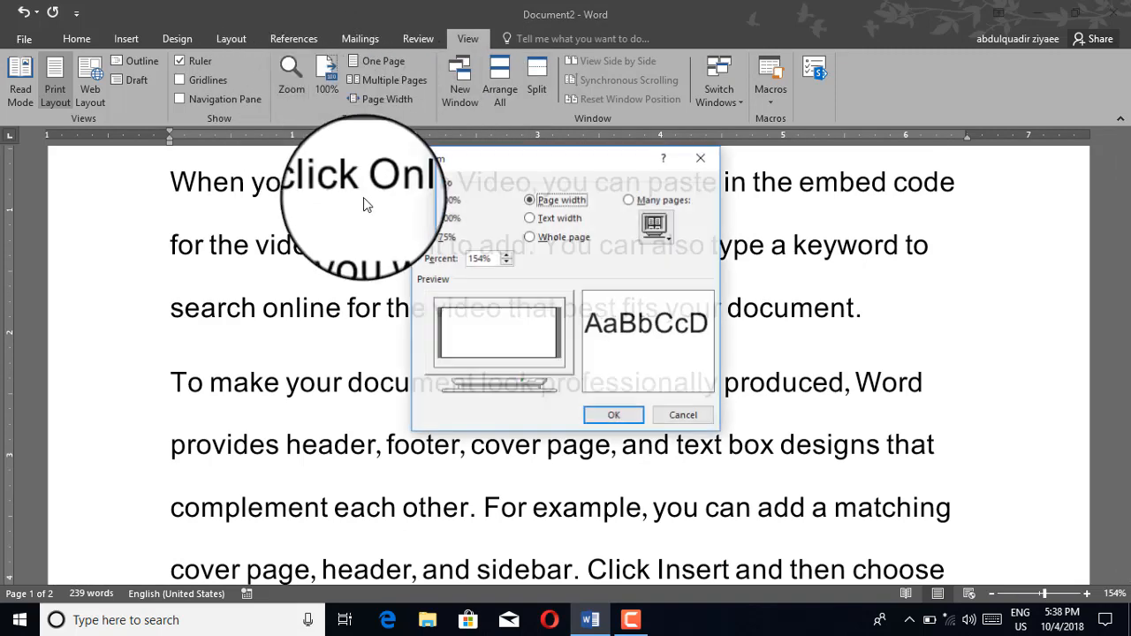
click(439, 217)
click(619, 417)
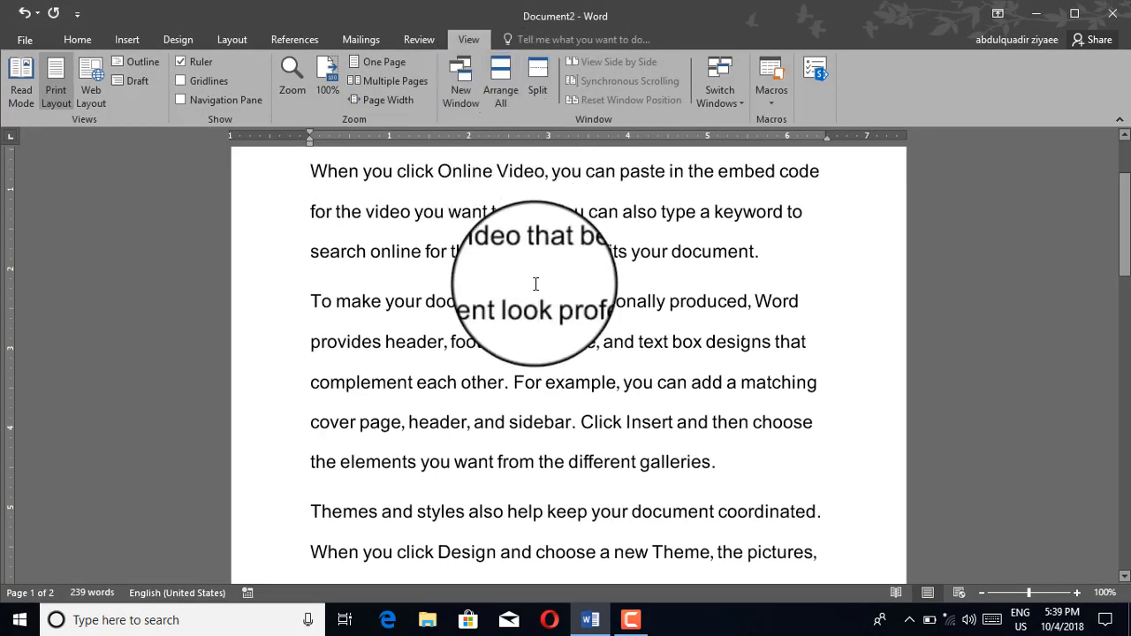
scroll(536, 283, up, 3)
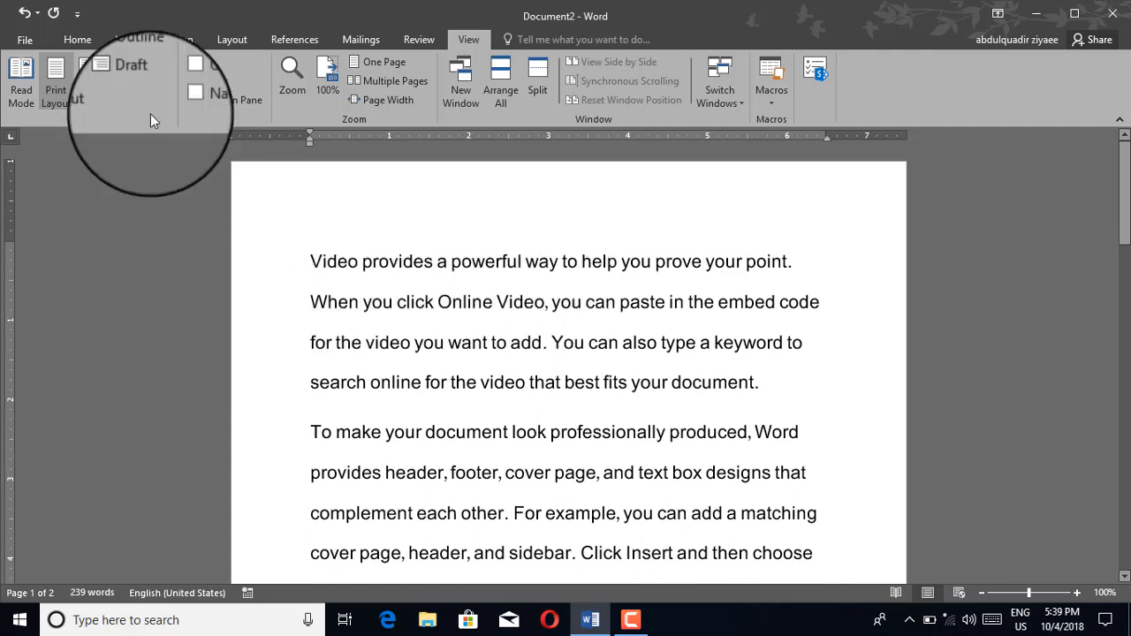
Step: Create a new blank document and fill it with sample text using the =rand function
click(25, 41)
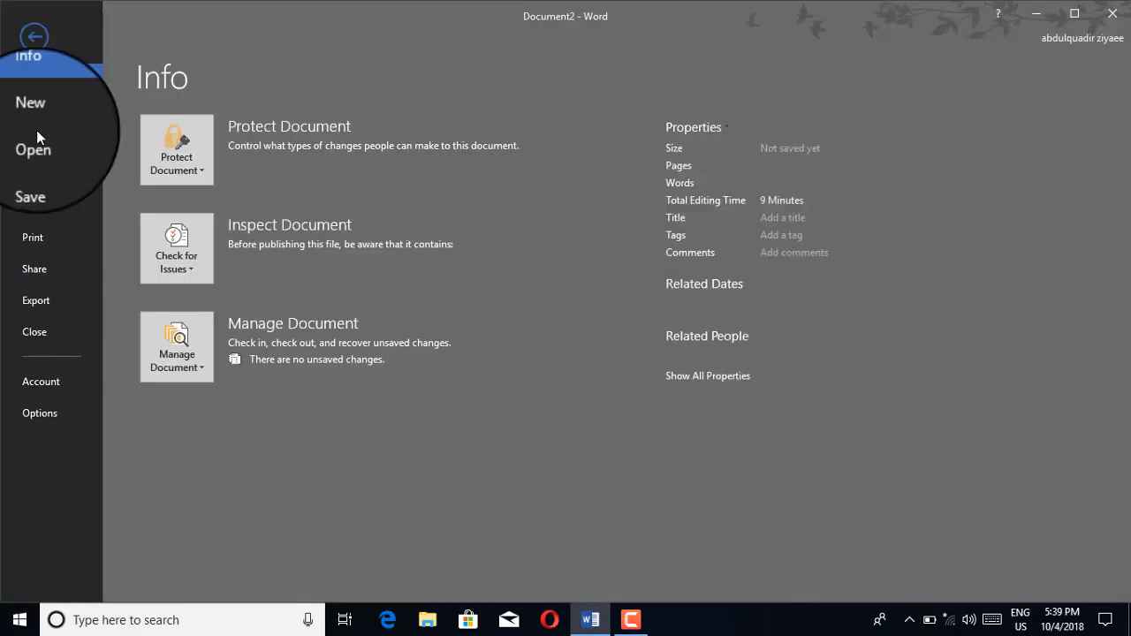
click(39, 115)
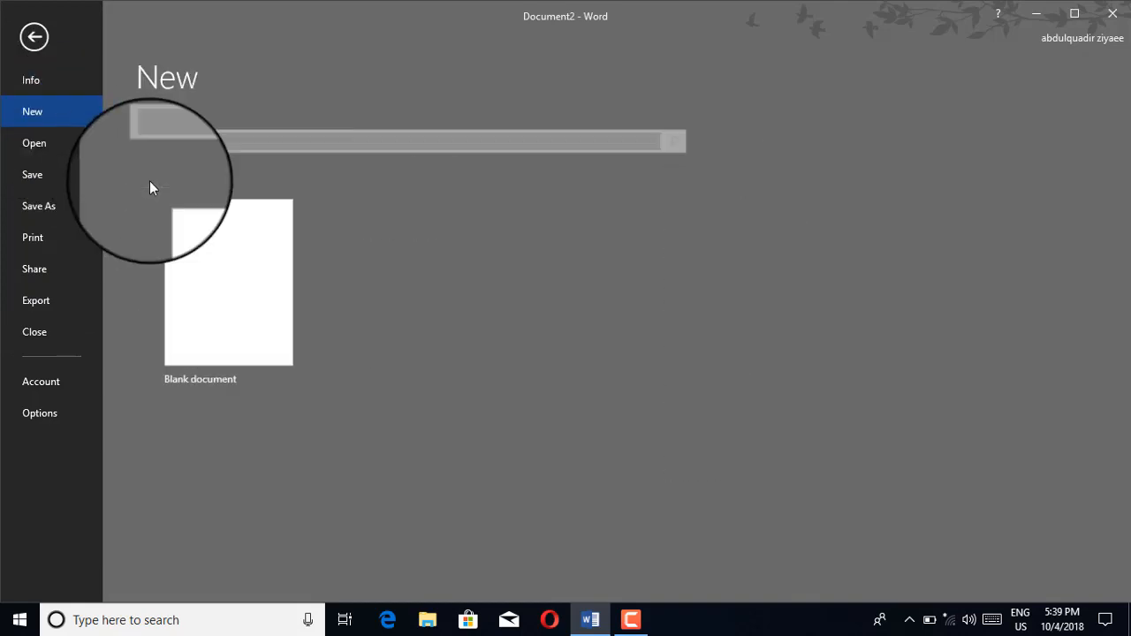
click(223, 275)
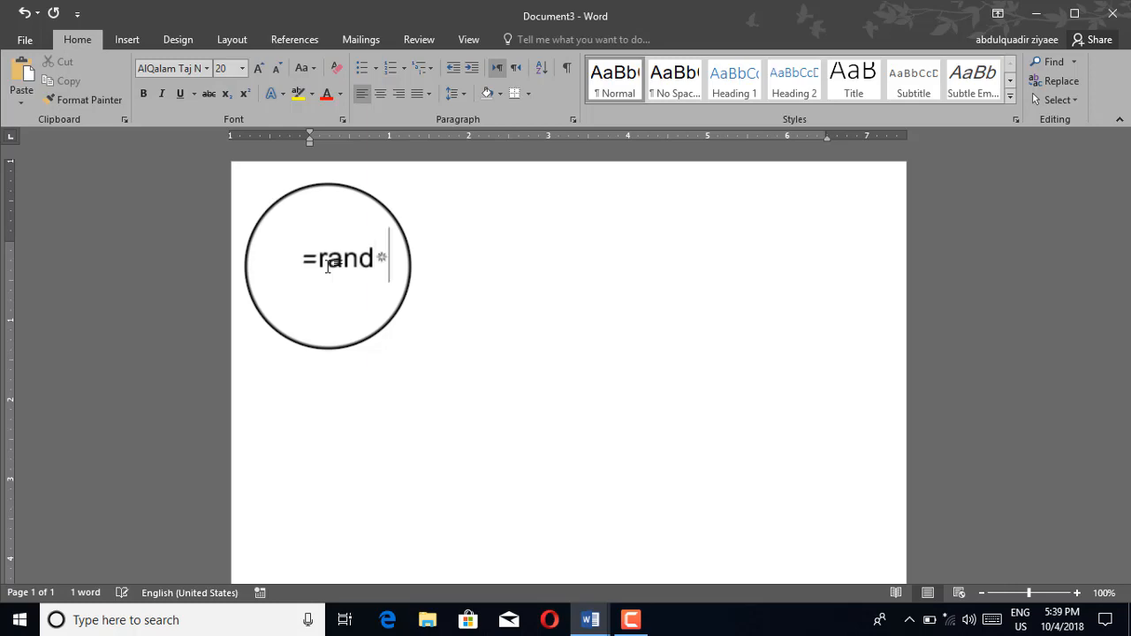
key(Return)
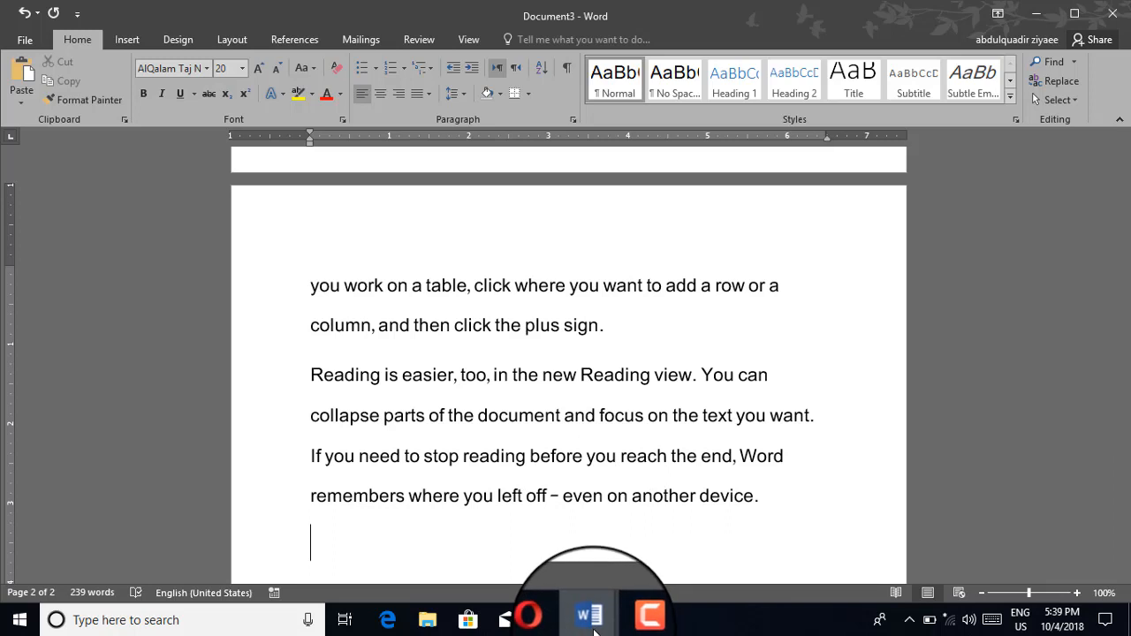
Step: Switch to the Document2 window to view it and return to Document3
mouse_move(590, 624)
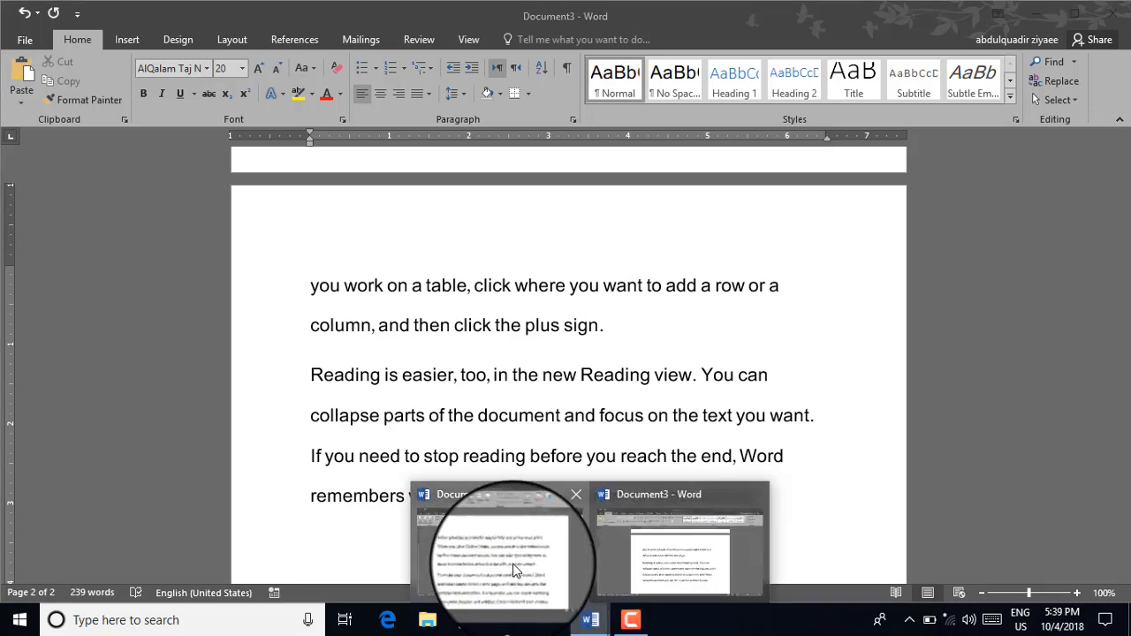
click(514, 564)
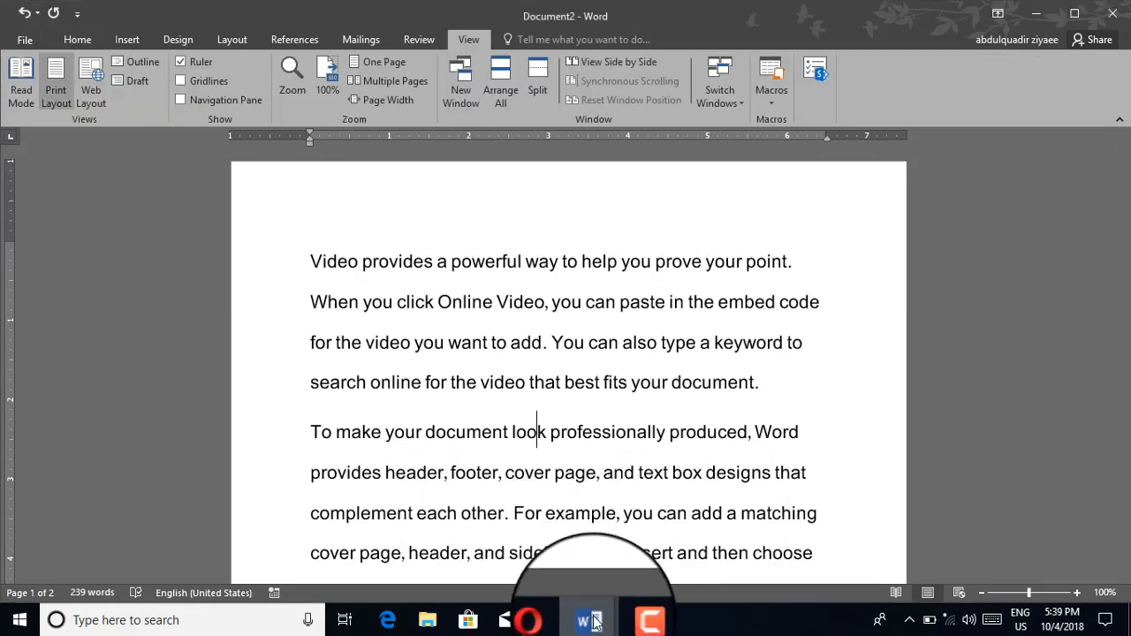
mouse_move(594, 623)
click(662, 558)
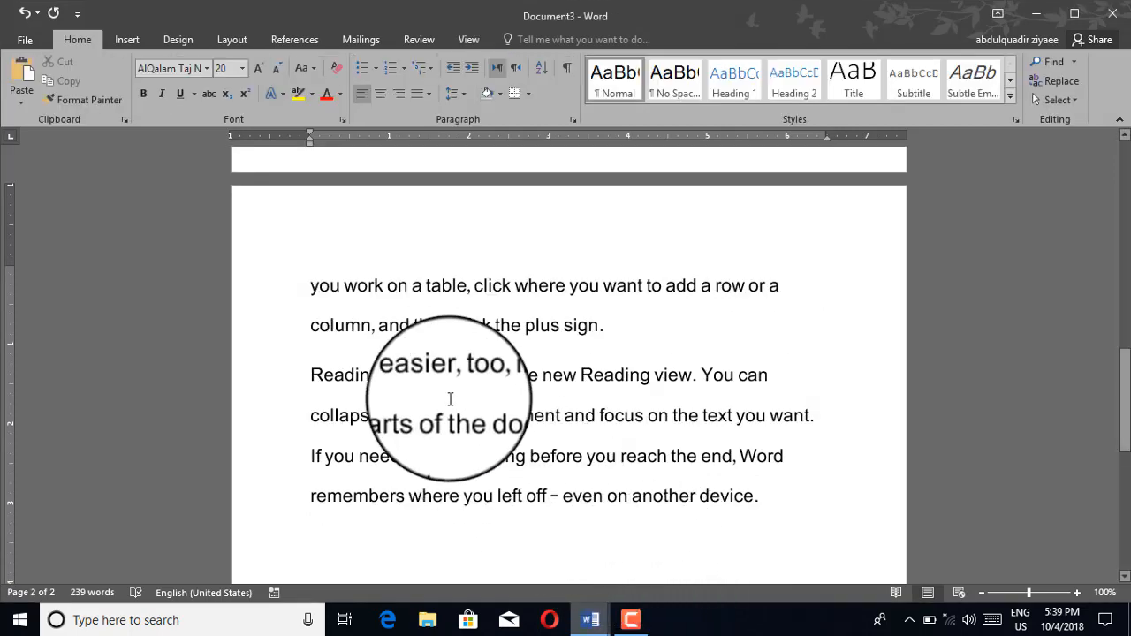
Step: Arrange all open document windows so Document3 and Document2 are stacked on screen
scroll(450, 399, up, 10)
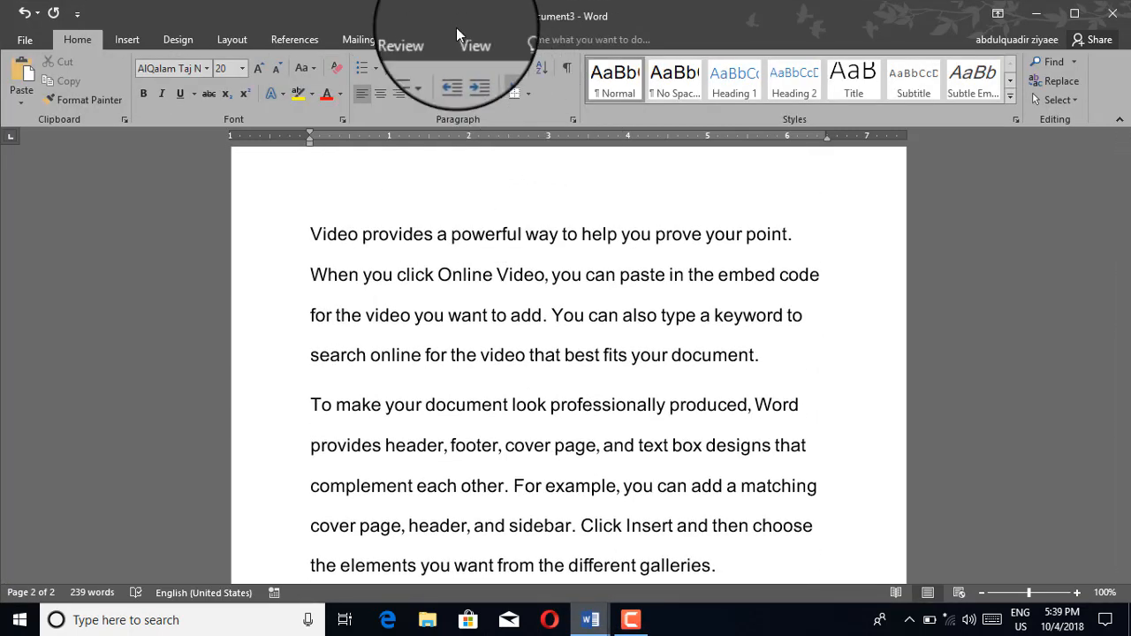
click(459, 35)
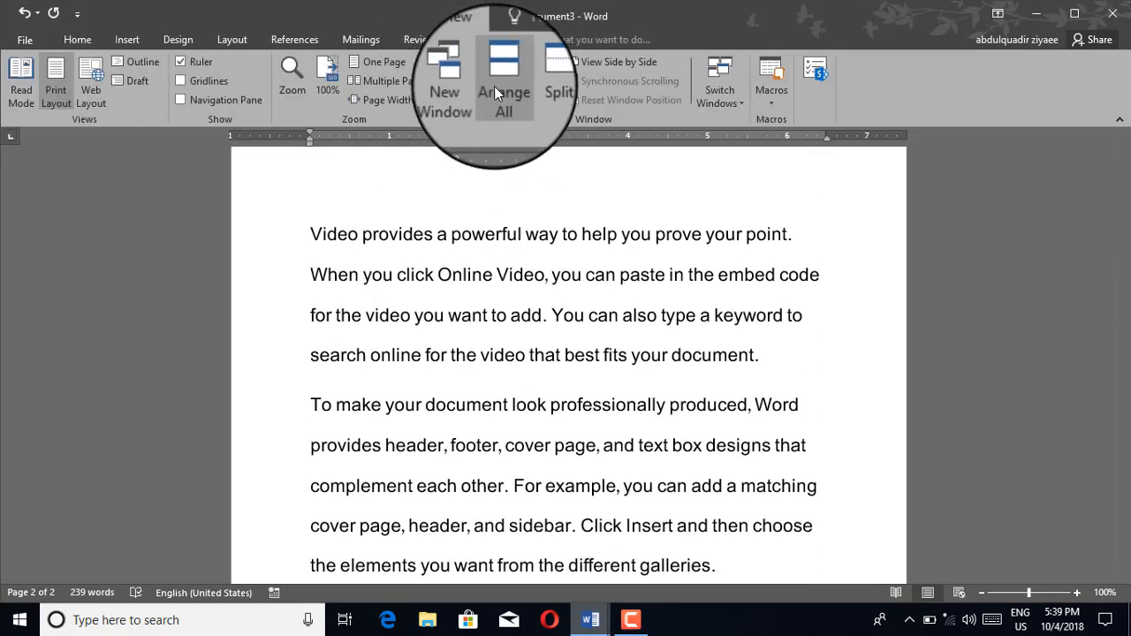
click(497, 91)
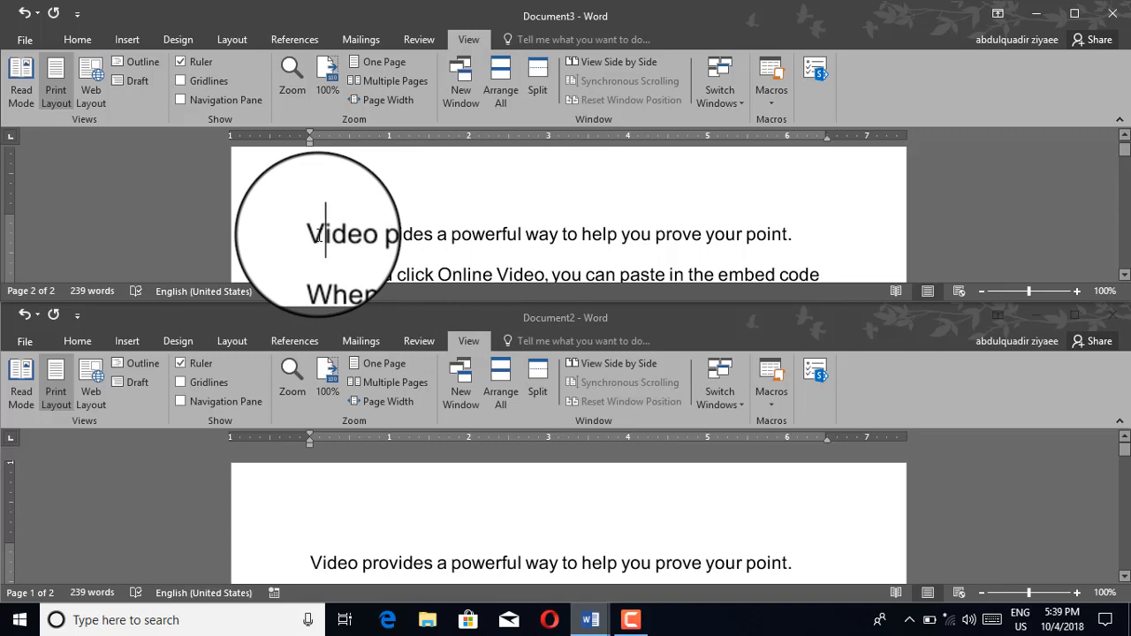
Step: Look through the text of Document3 and Document2 separately in their stacked windows
scroll(372, 245, down, 5)
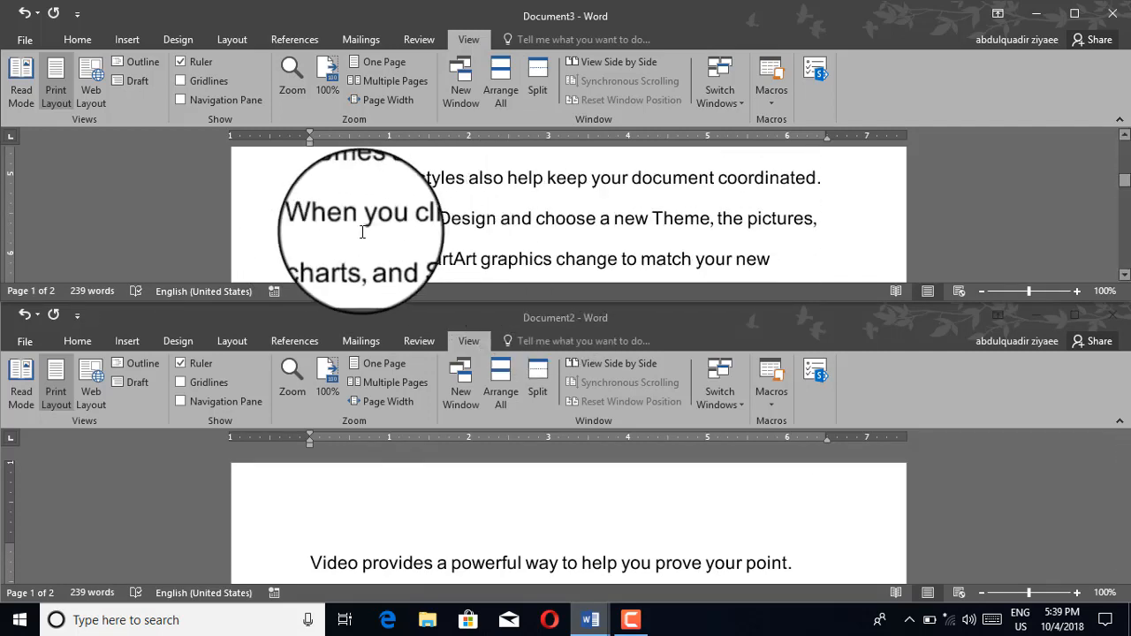
scroll(363, 232, down, 5)
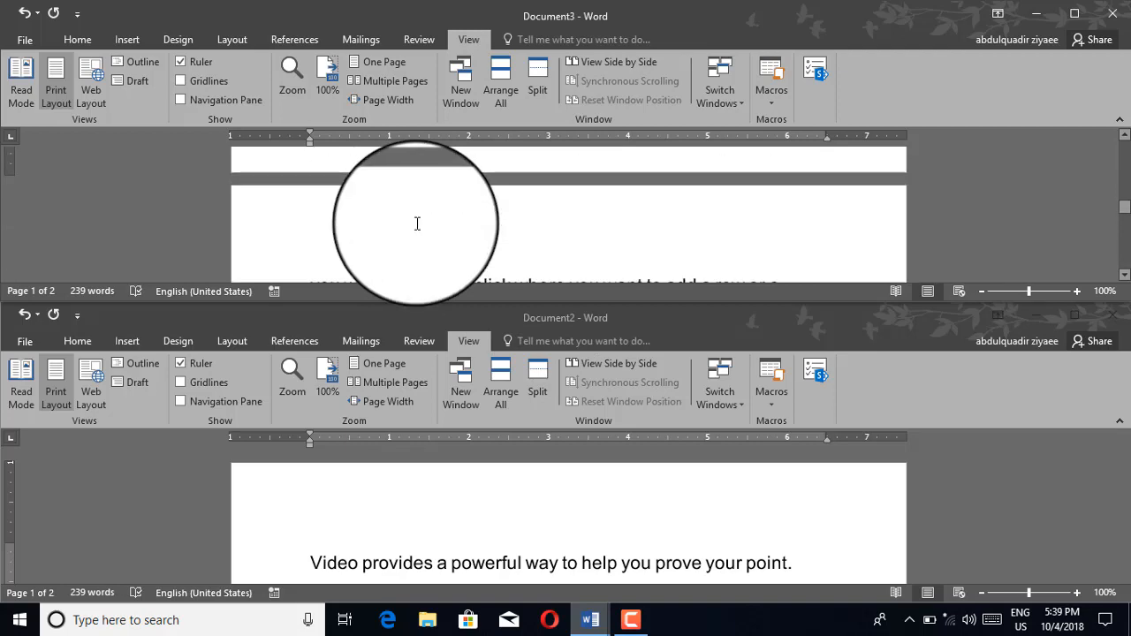
scroll(418, 223, up, 5)
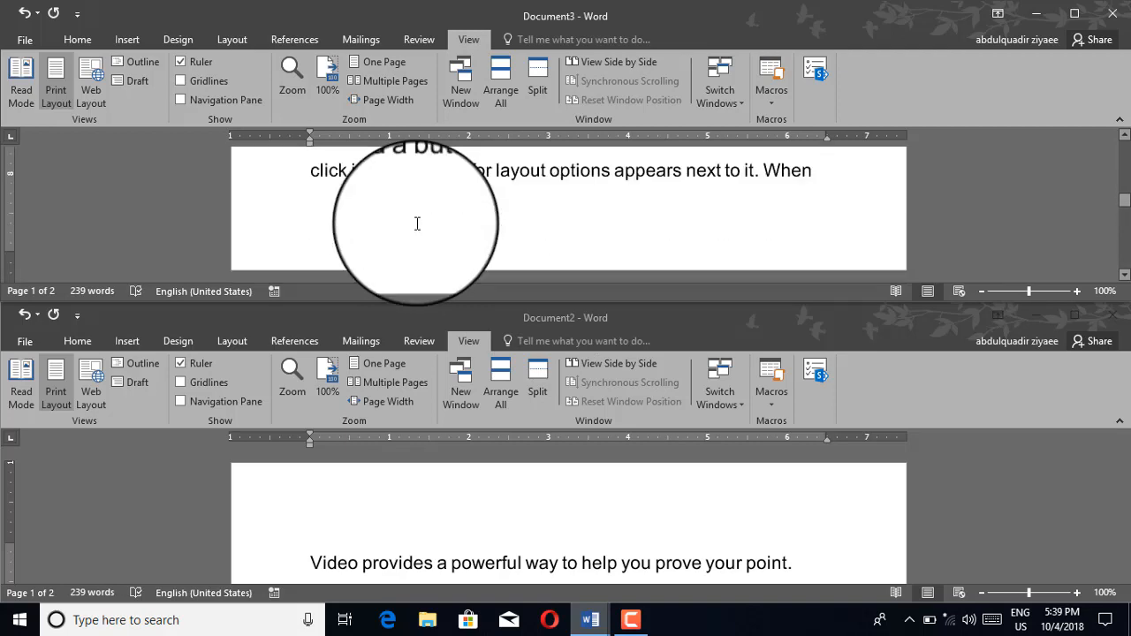
click(327, 502)
scroll(320, 500, down, 8)
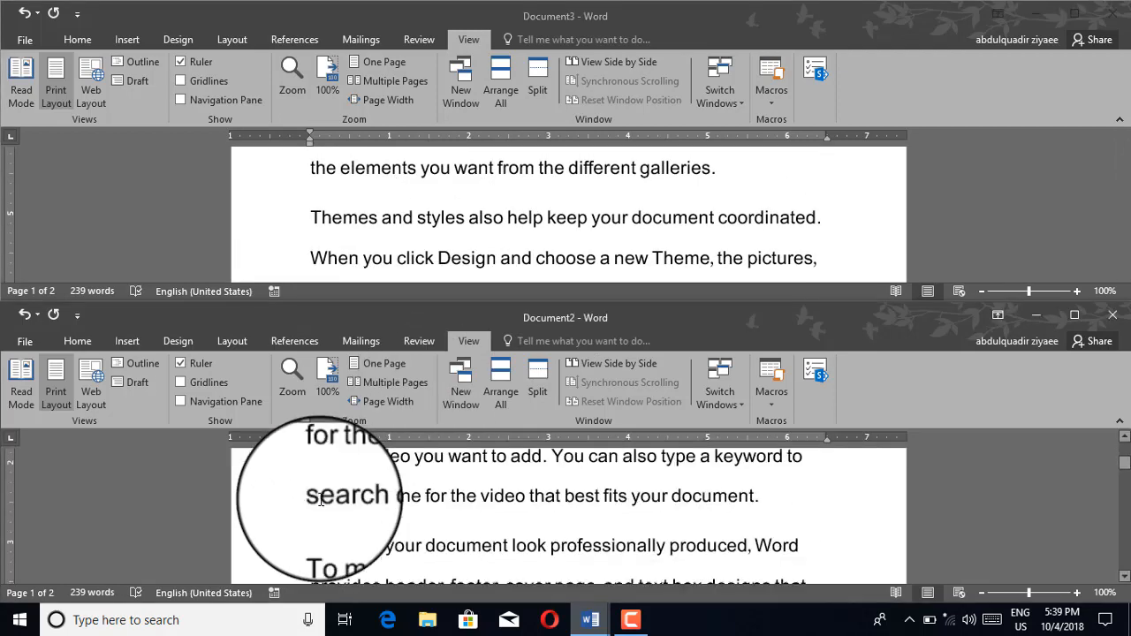
scroll(324, 502, down, 10)
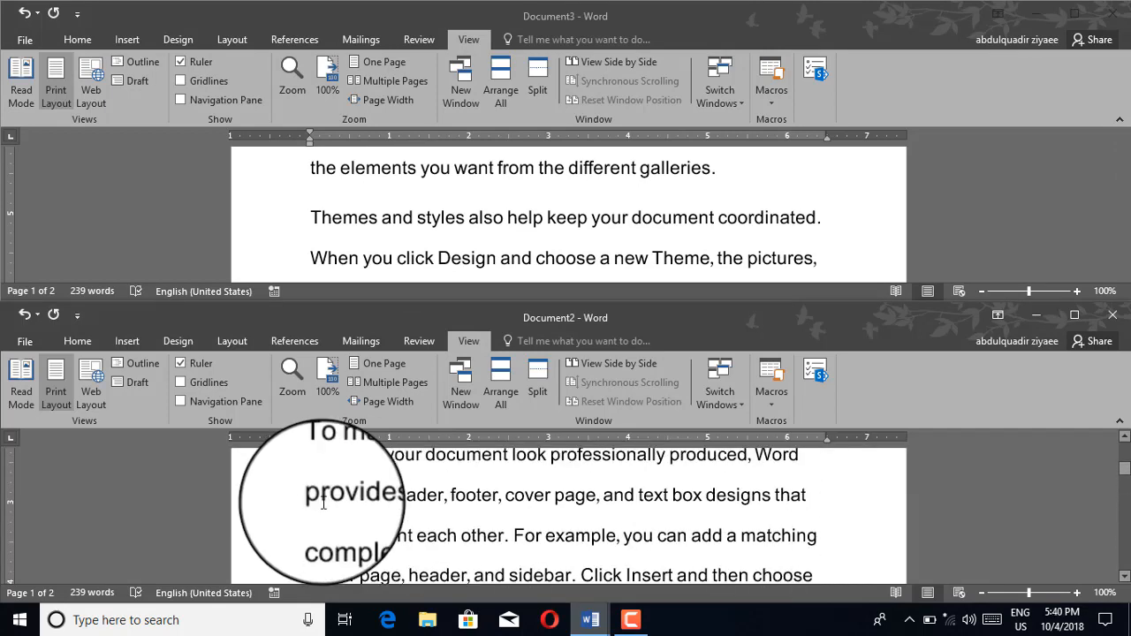
Step: Select the text from "the elements you want" through "keep your document" in Document3 and return to the start of Document2
click(310, 260)
drag(310, 165, 717, 220)
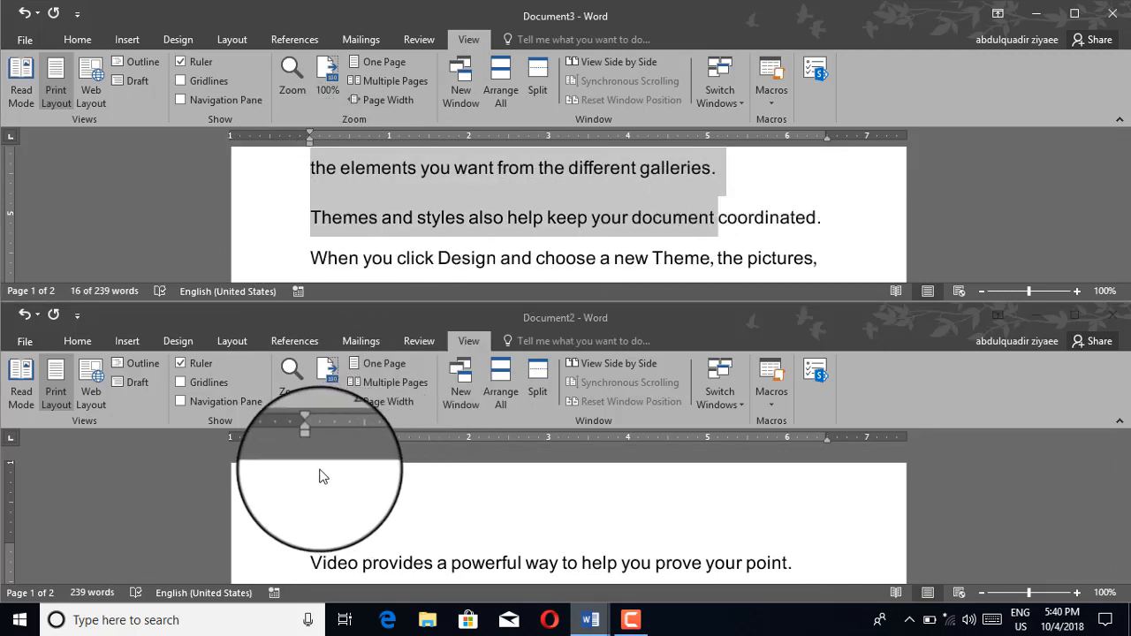
click(320, 497)
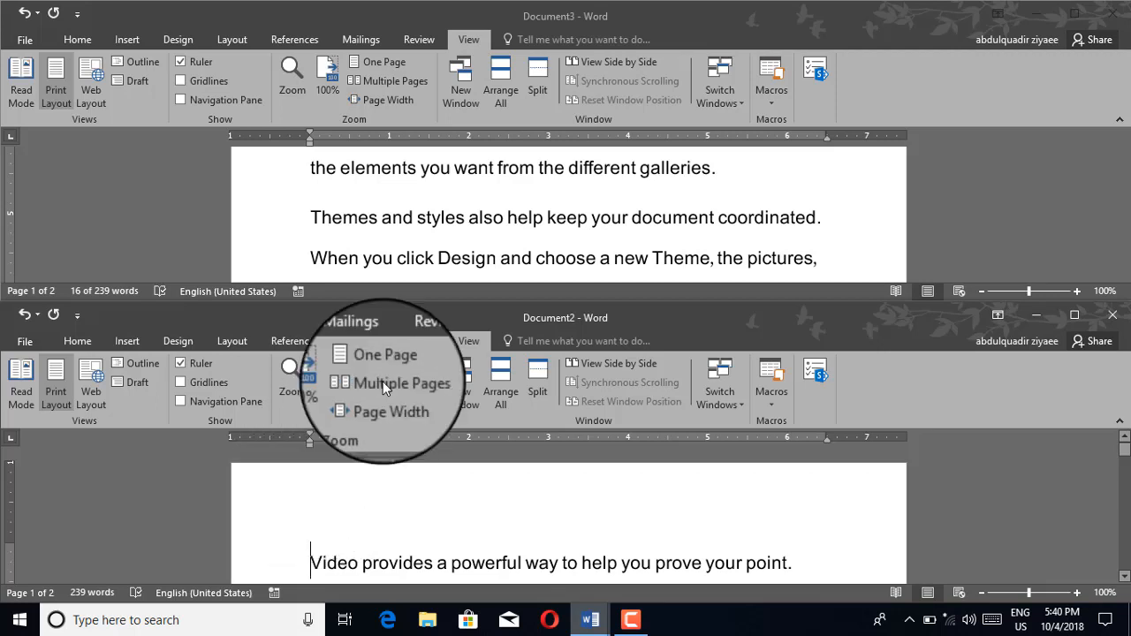
Step: Display Document3 and Document2 side by side, placing the cursor in each document in turn
click(596, 63)
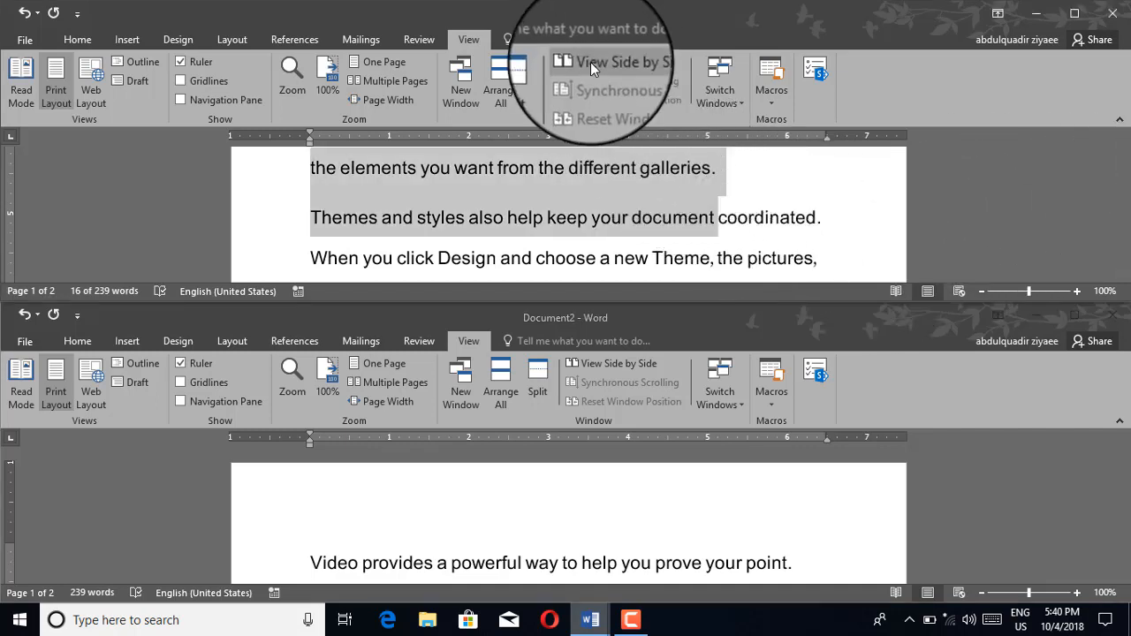
click(590, 62)
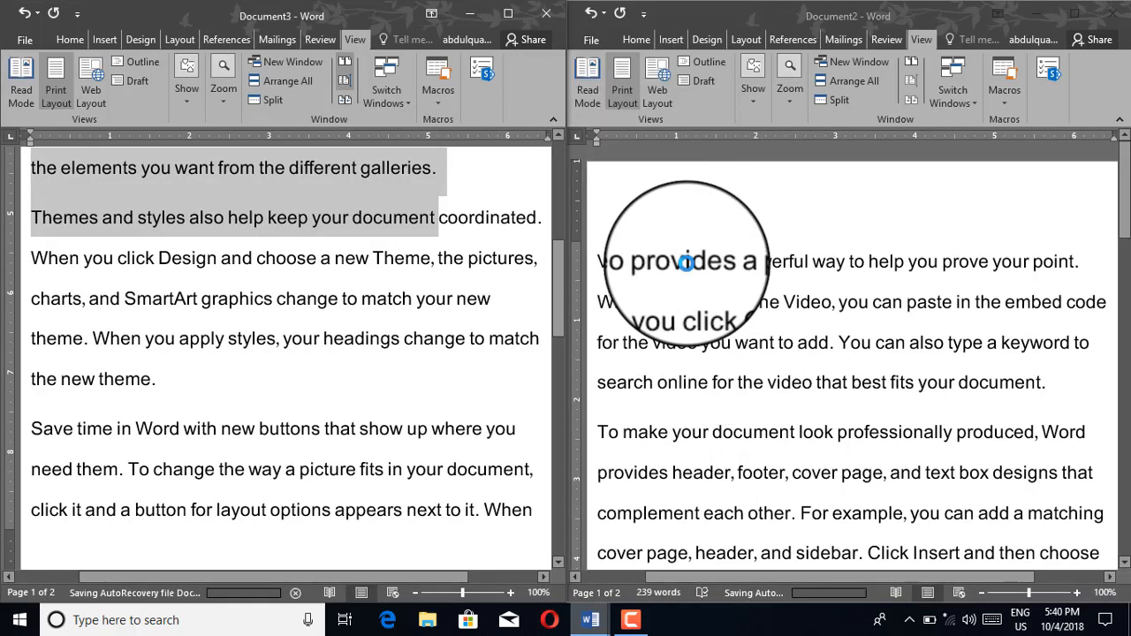
click(687, 262)
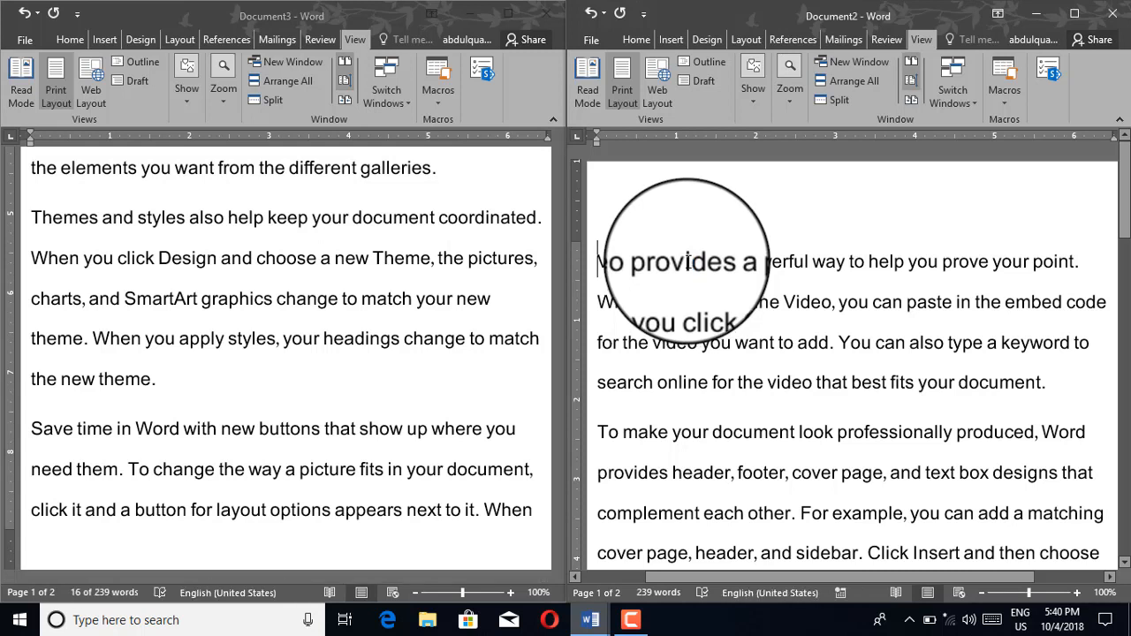
click(446, 236)
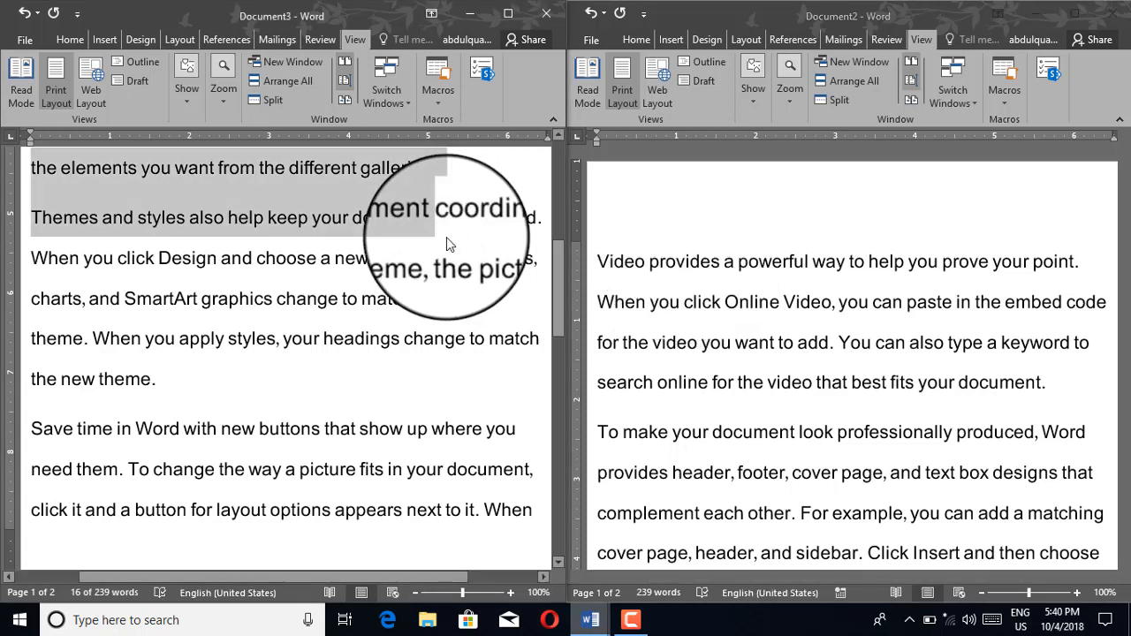
click(446, 237)
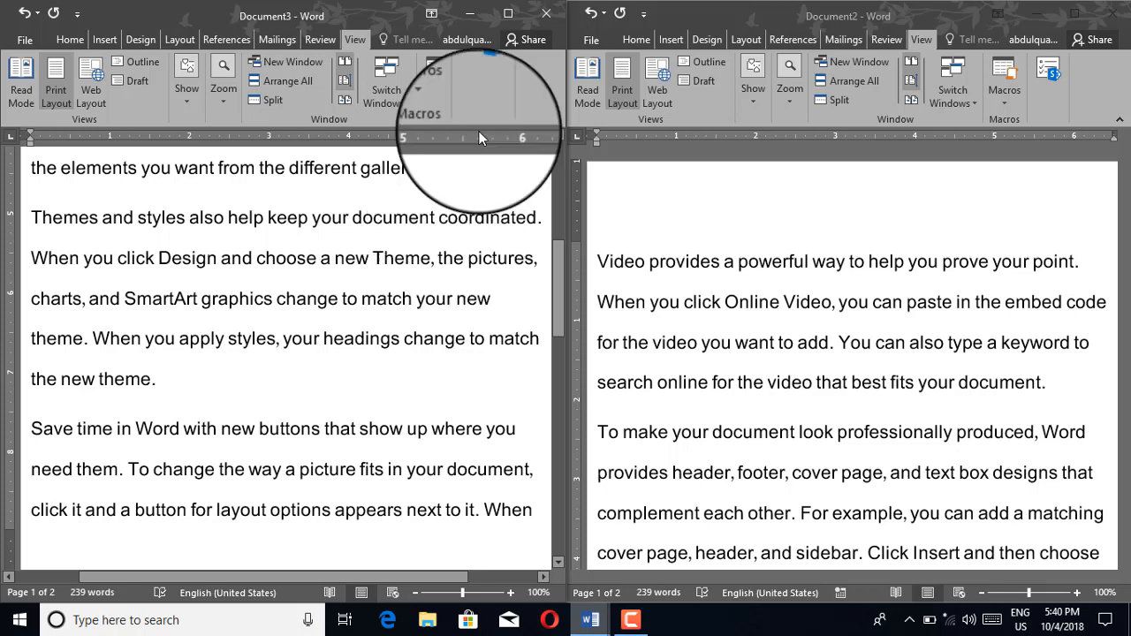
Step: Minimize the Document3 window and maximize Document2
click(472, 16)
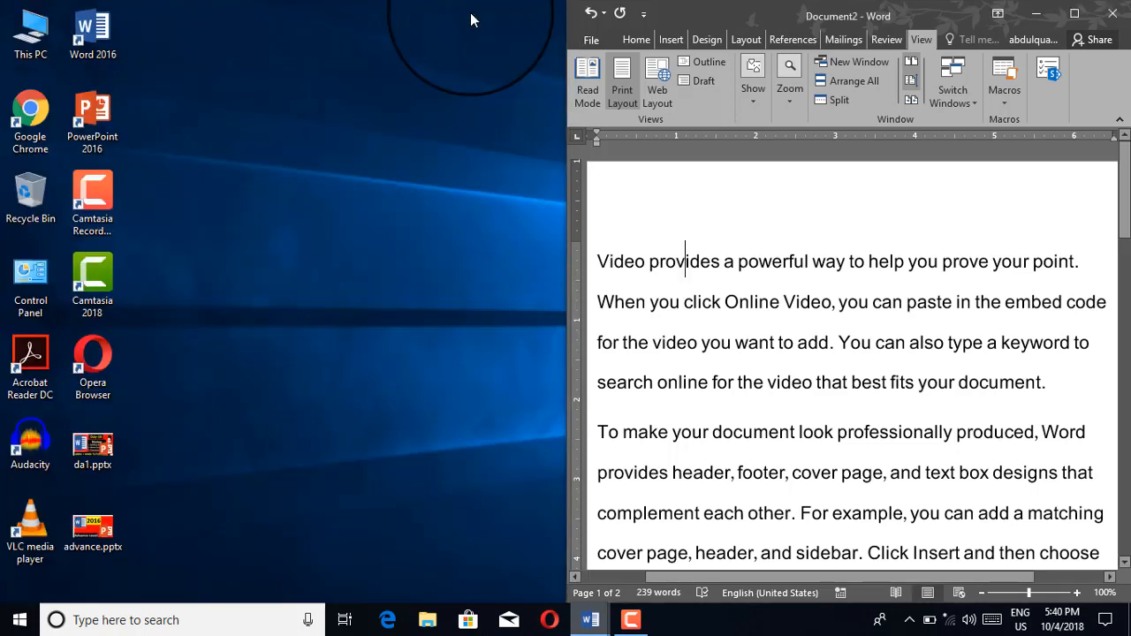
click(1067, 18)
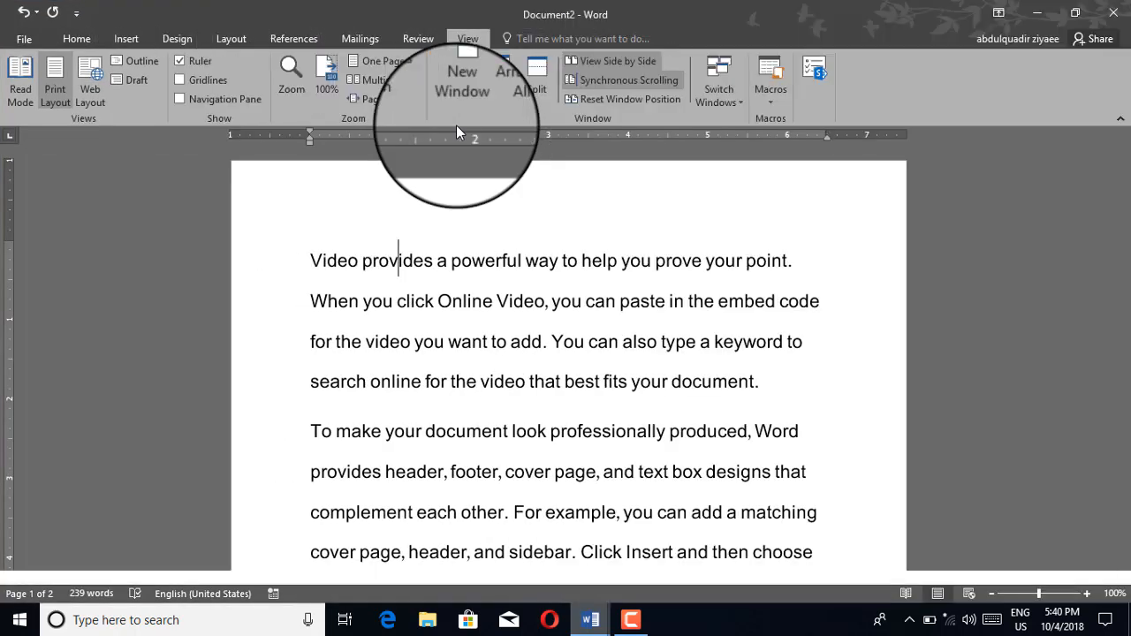
Step: Split the Document2 window and add the line "Name number" above the first paragraph in the upper pane
click(536, 95)
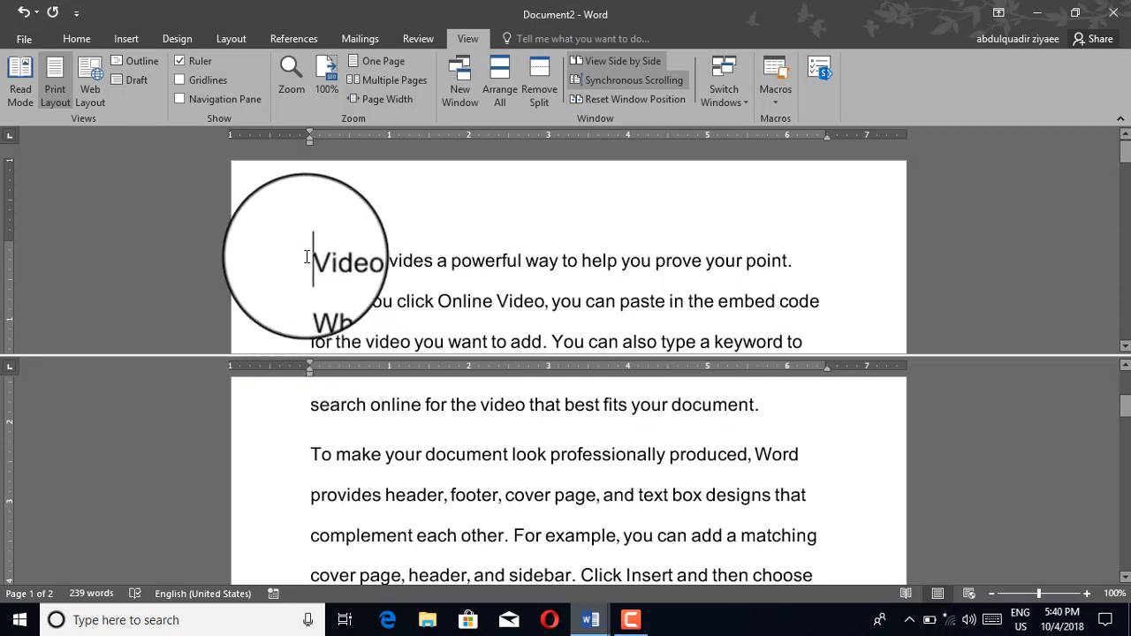
key(Return)
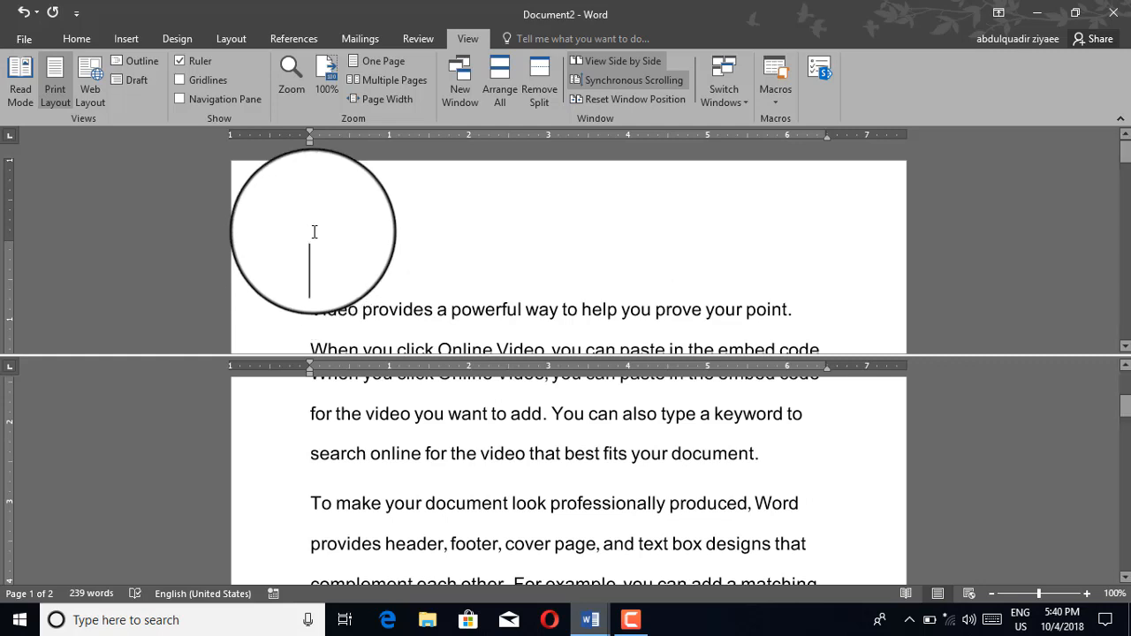
text(nam)
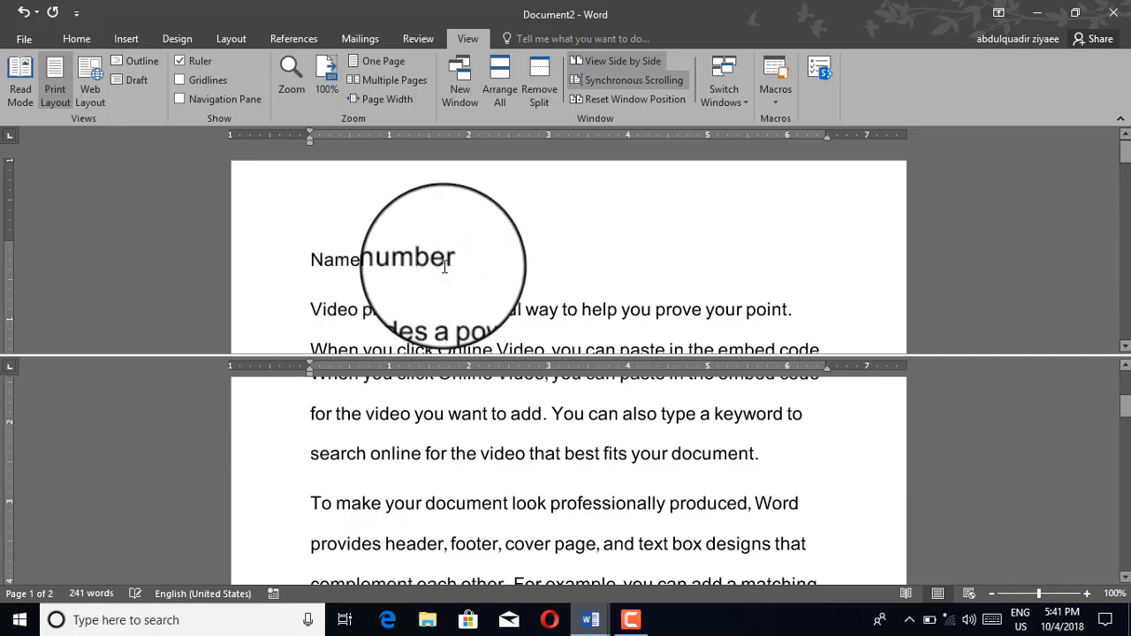
Step: Look through the Document2 text in the upper pane of the split window only
scroll(456, 263, down, 8)
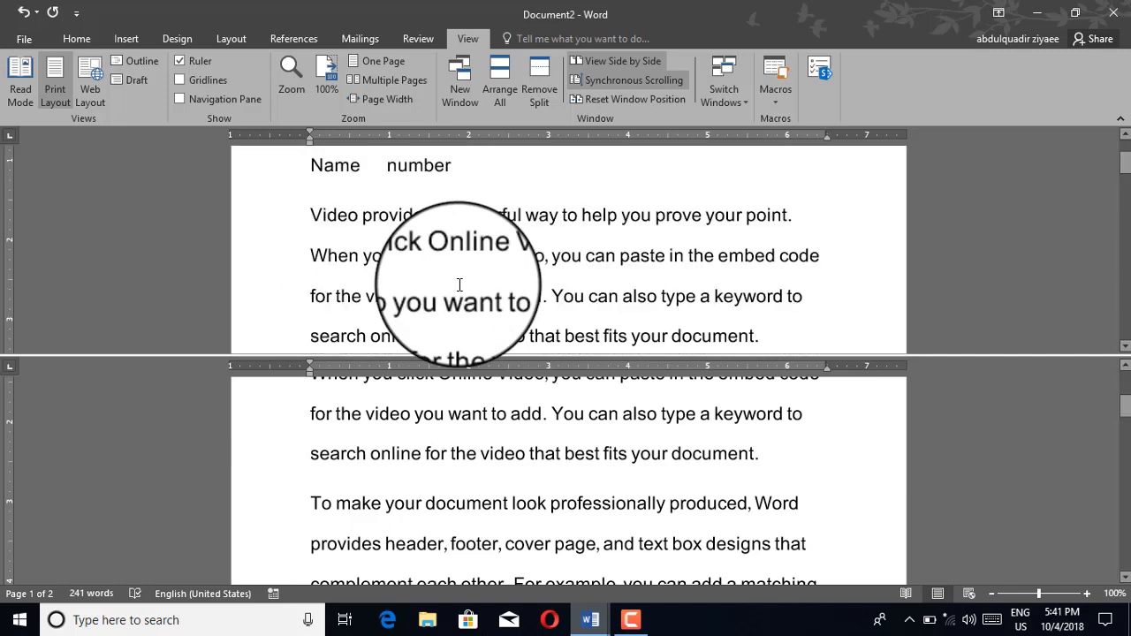
scroll(460, 284, down, 2)
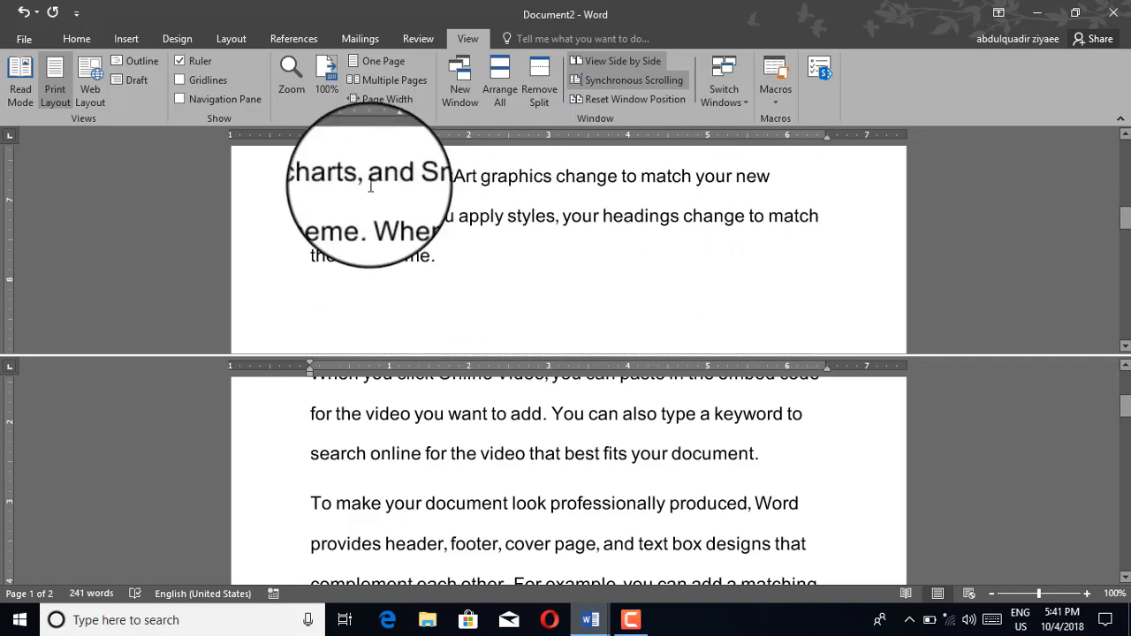
scroll(383, 233, up, 4)
scroll(388, 236, up, 5)
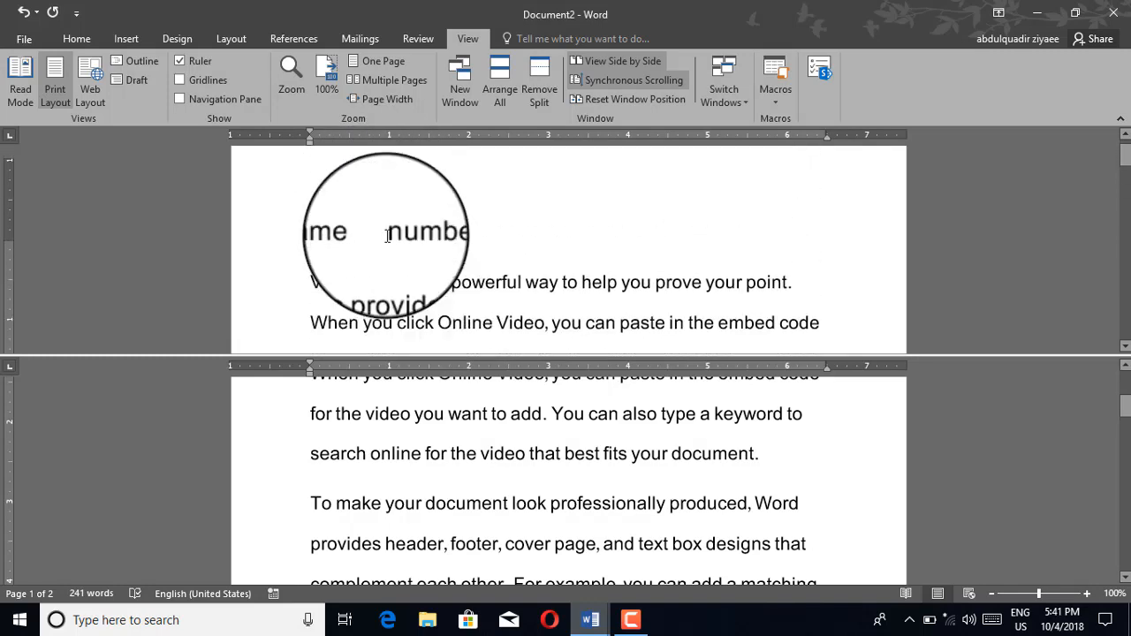
scroll(392, 257, down, 6)
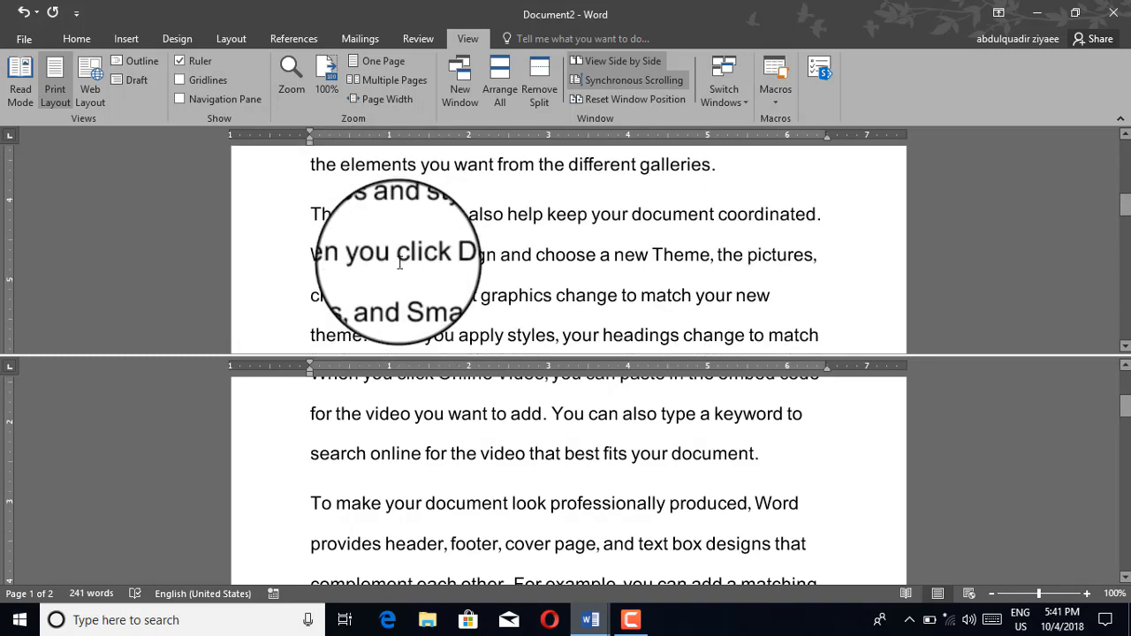
scroll(380, 243, up, 7)
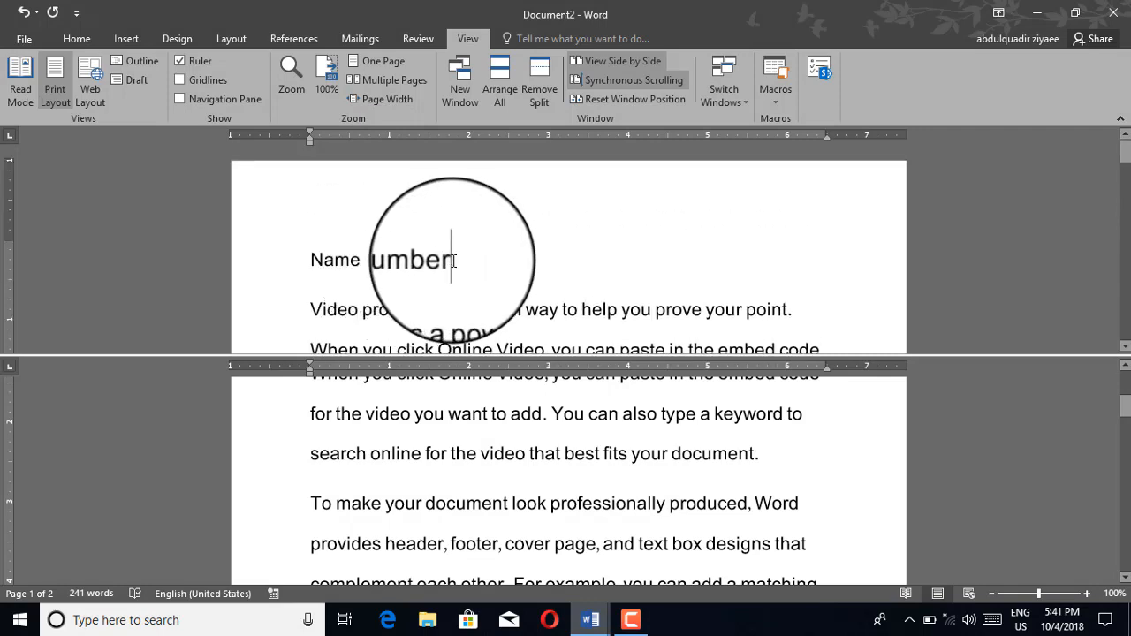
scroll(446, 292, down, 2)
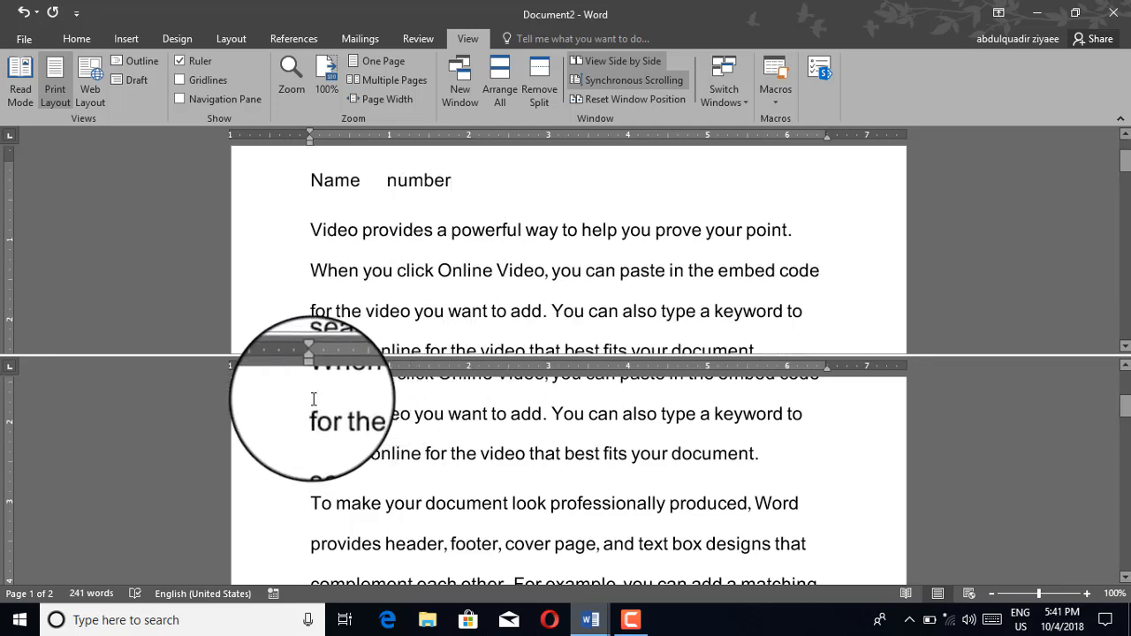
Step: Insert a paragraph break before "for the video you want to add" in the lower pane and remove the split
key(Return)
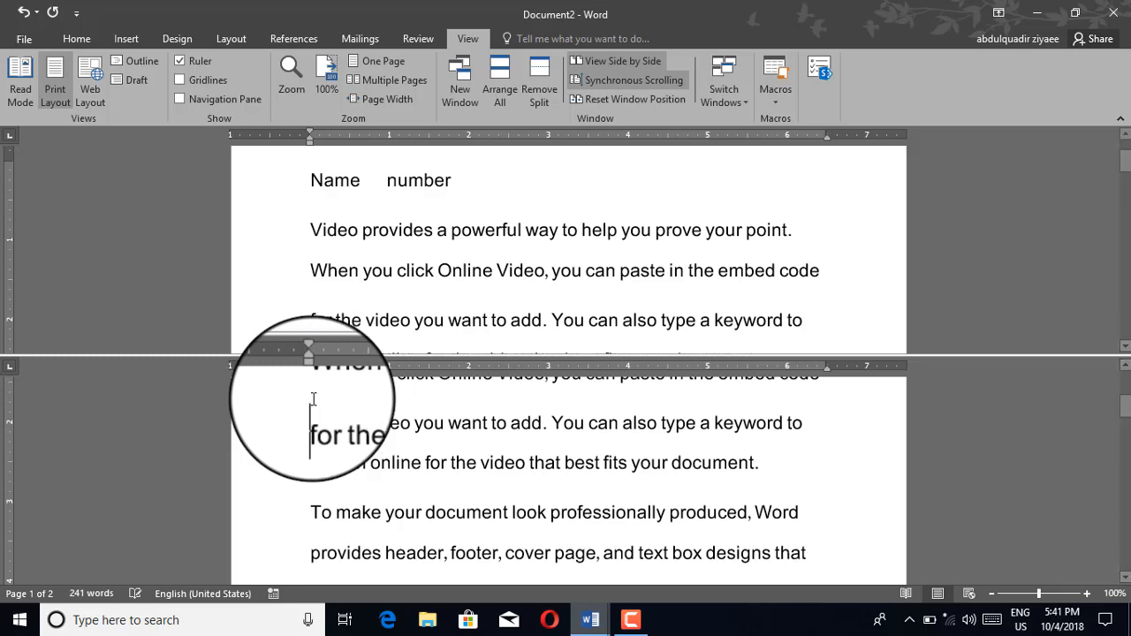
key(Up)
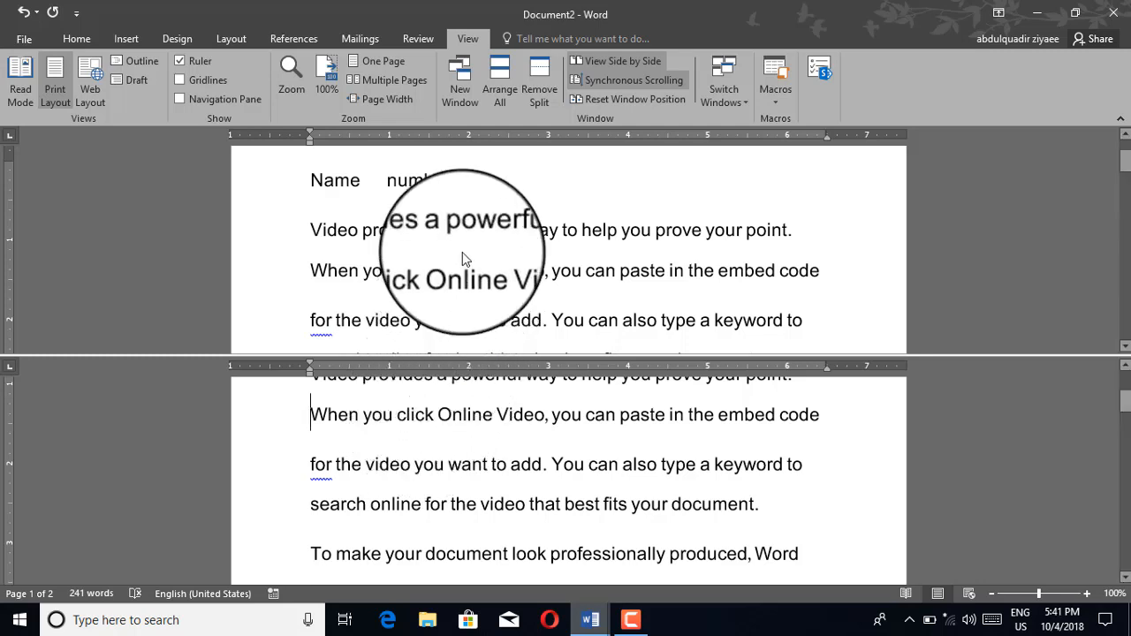
click(540, 99)
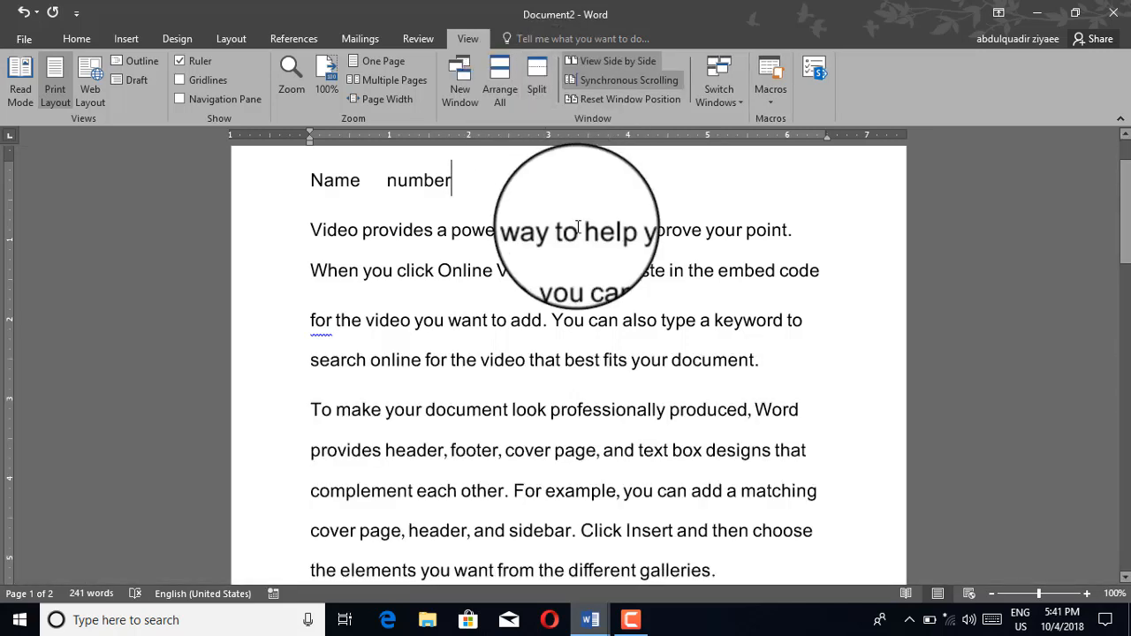
Step: Switch to the Document3 window and return to Document2
click(725, 94)
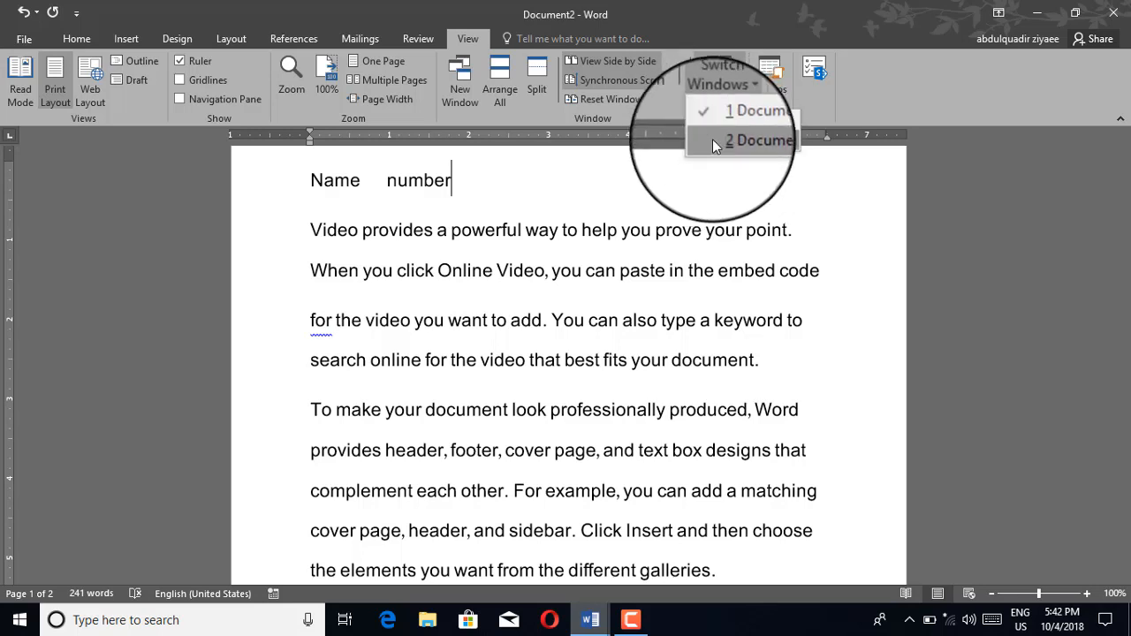
click(717, 141)
click(706, 88)
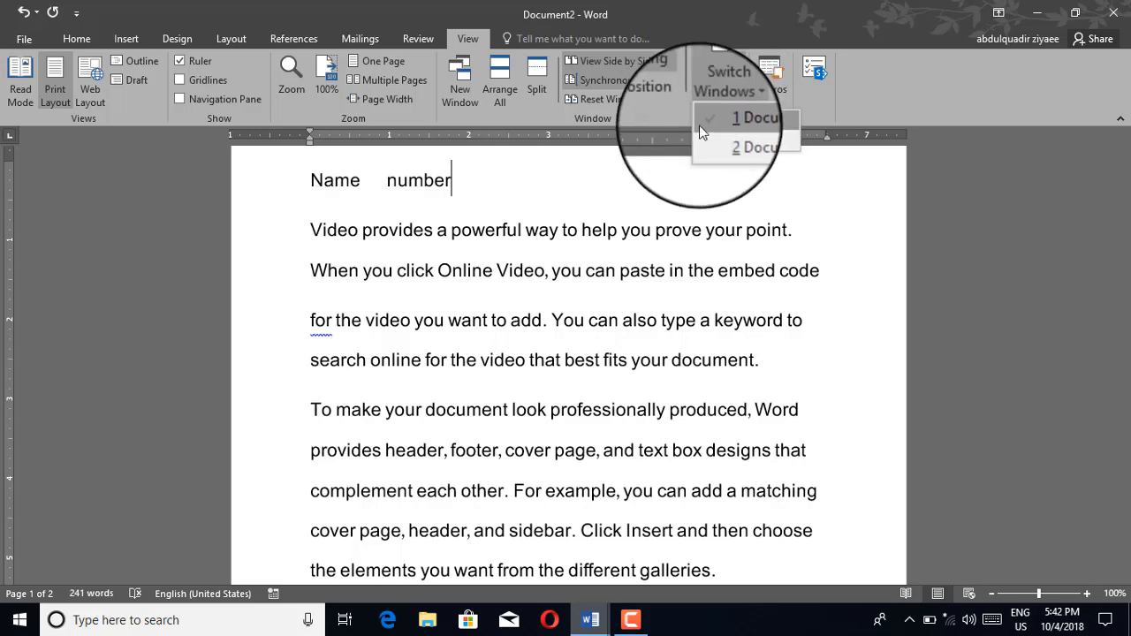
click(719, 142)
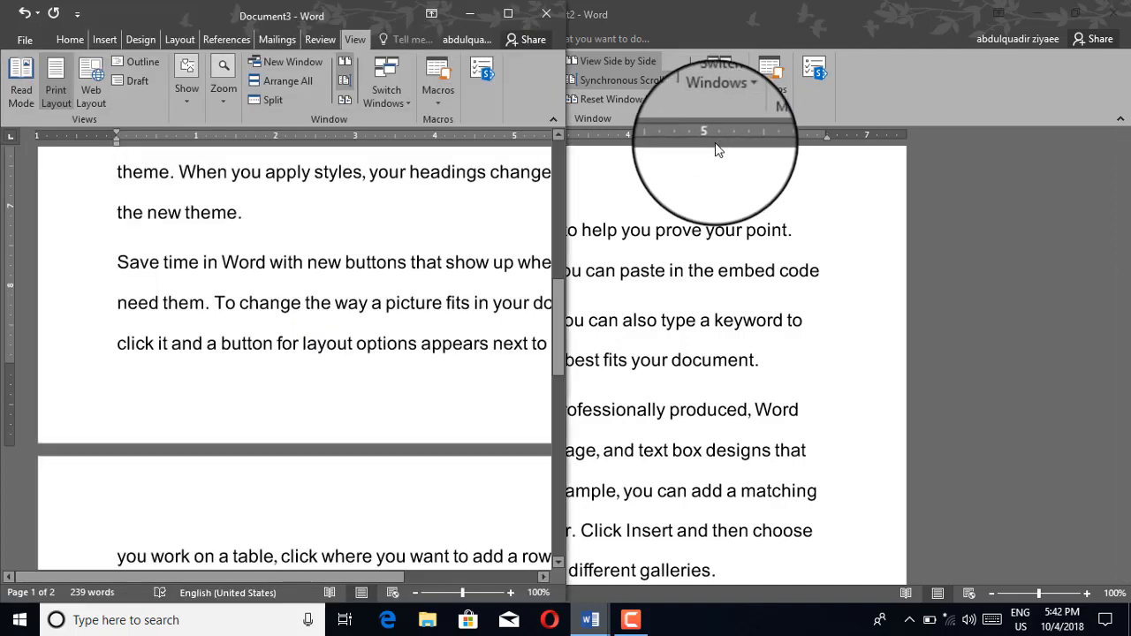
click(719, 90)
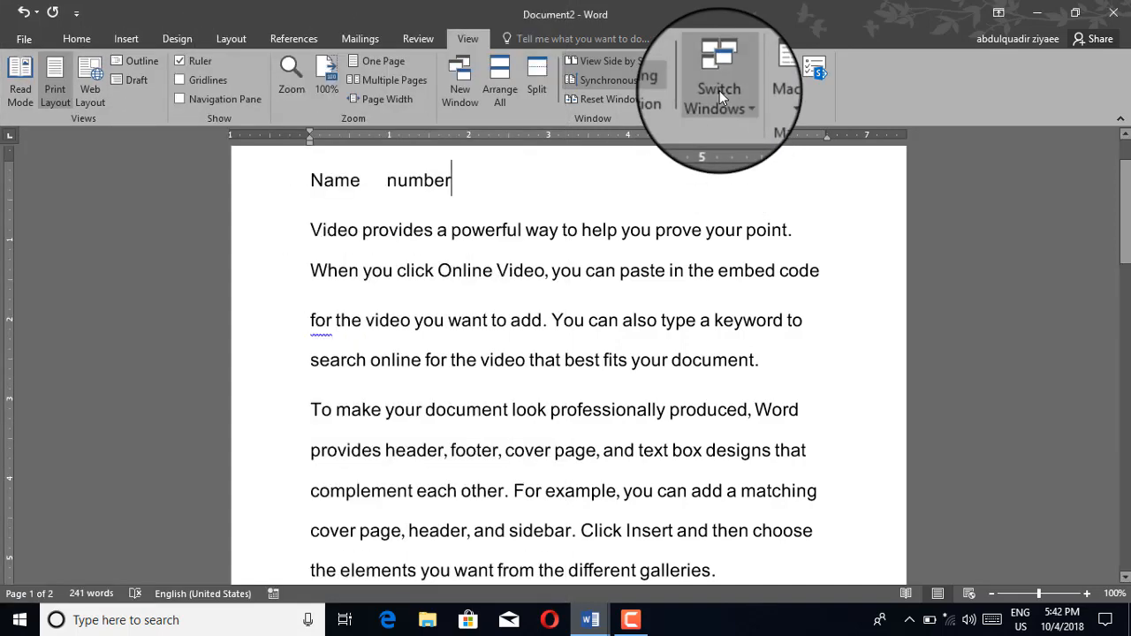
Step: Switch to Document3 once more and minimize its window to go back to Document2
click(719, 90)
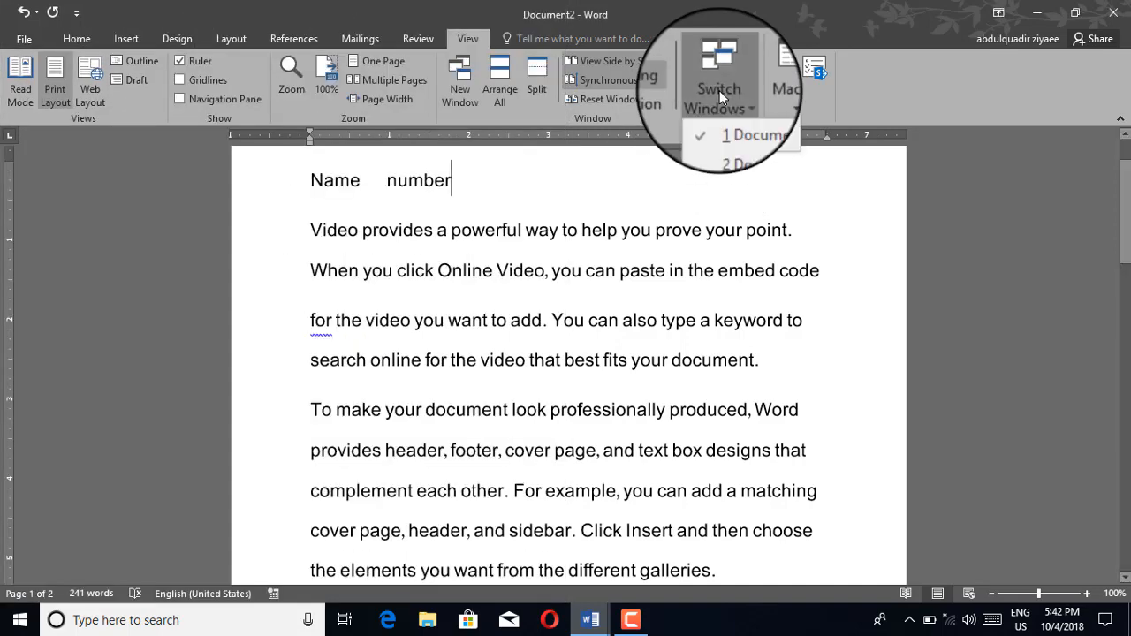
click(739, 139)
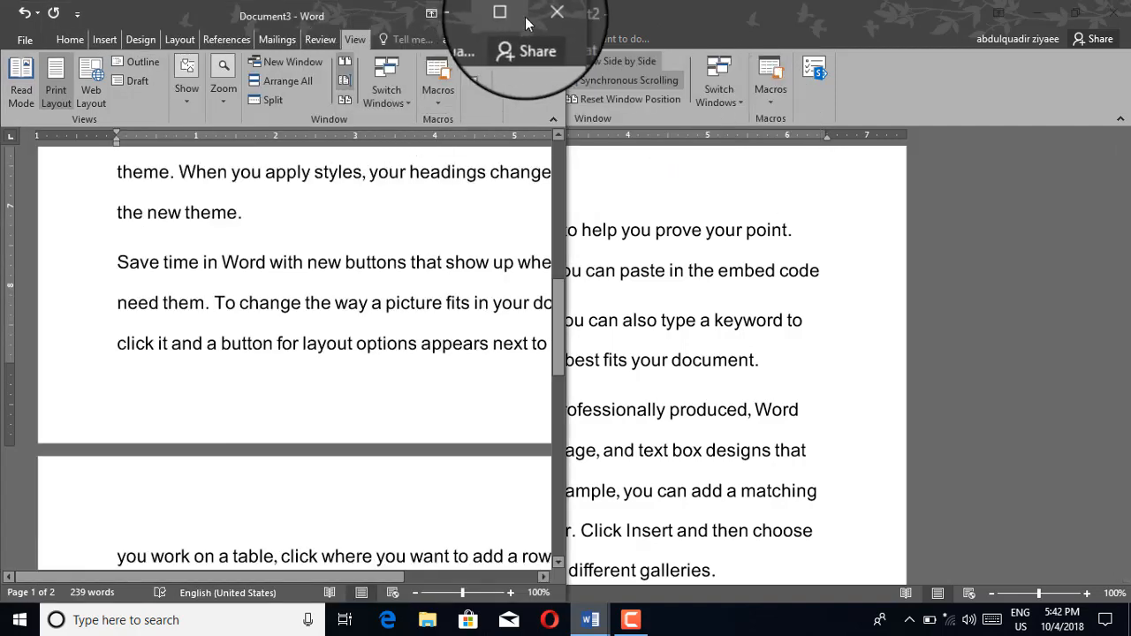
click(469, 13)
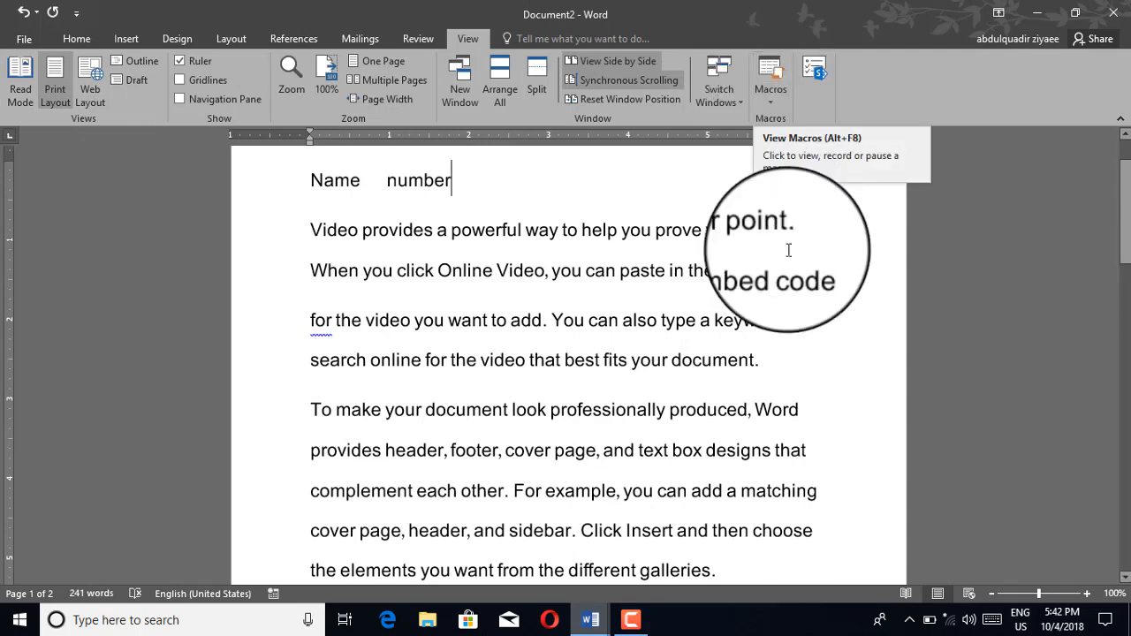
click(770, 101)
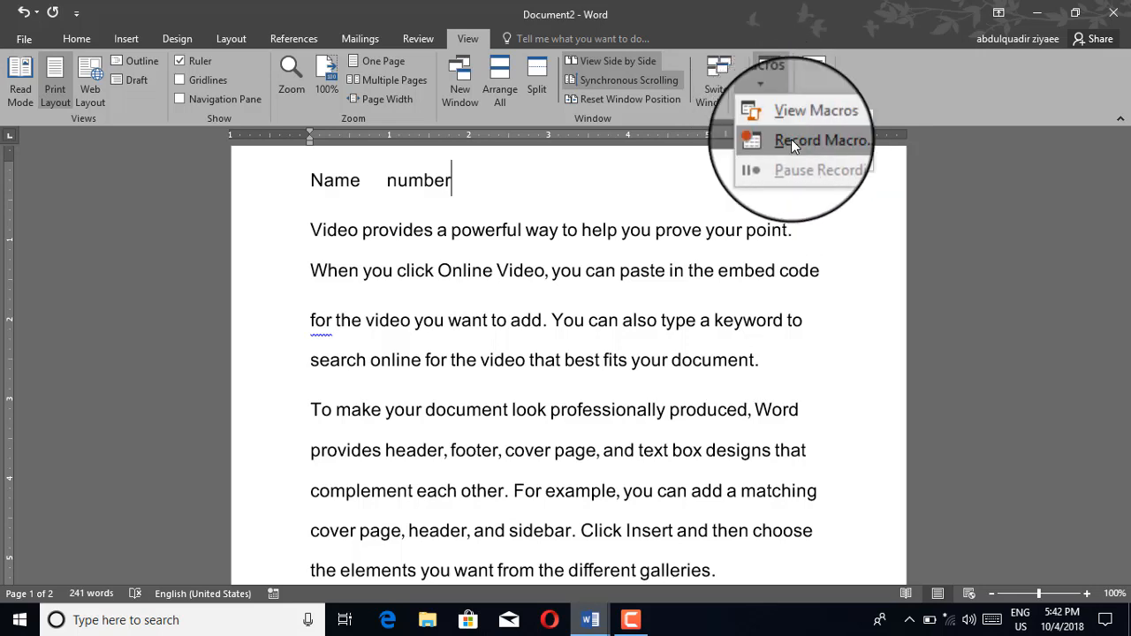
click(456, 186)
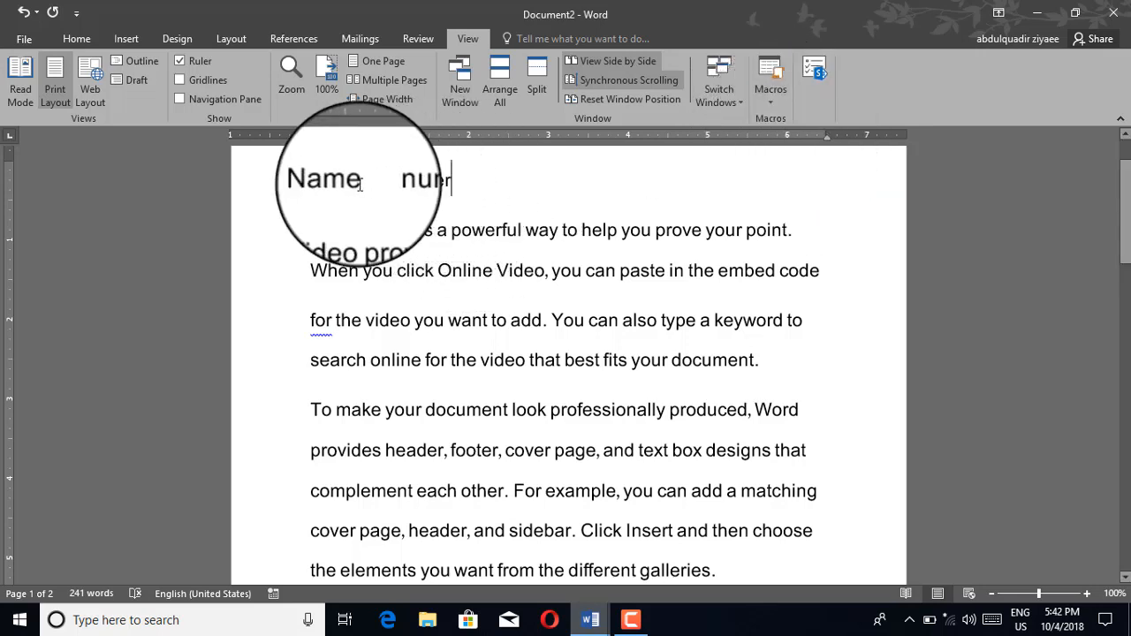
Step: Delete the "Name number" line at the start of Document2
scroll(336, 190, up, 2)
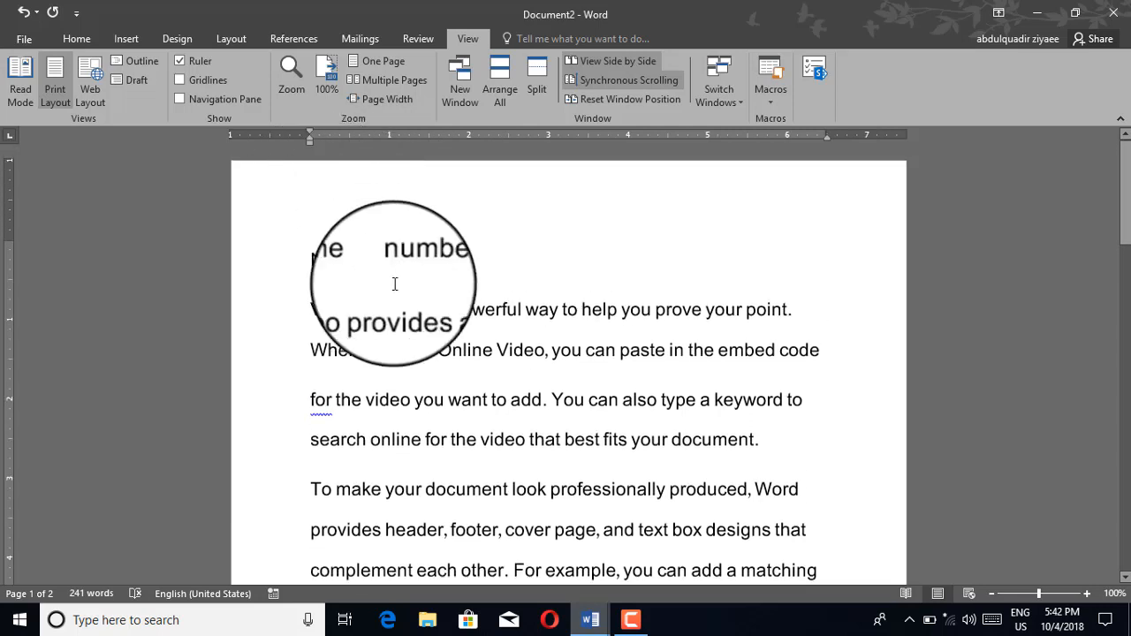
click(286, 257)
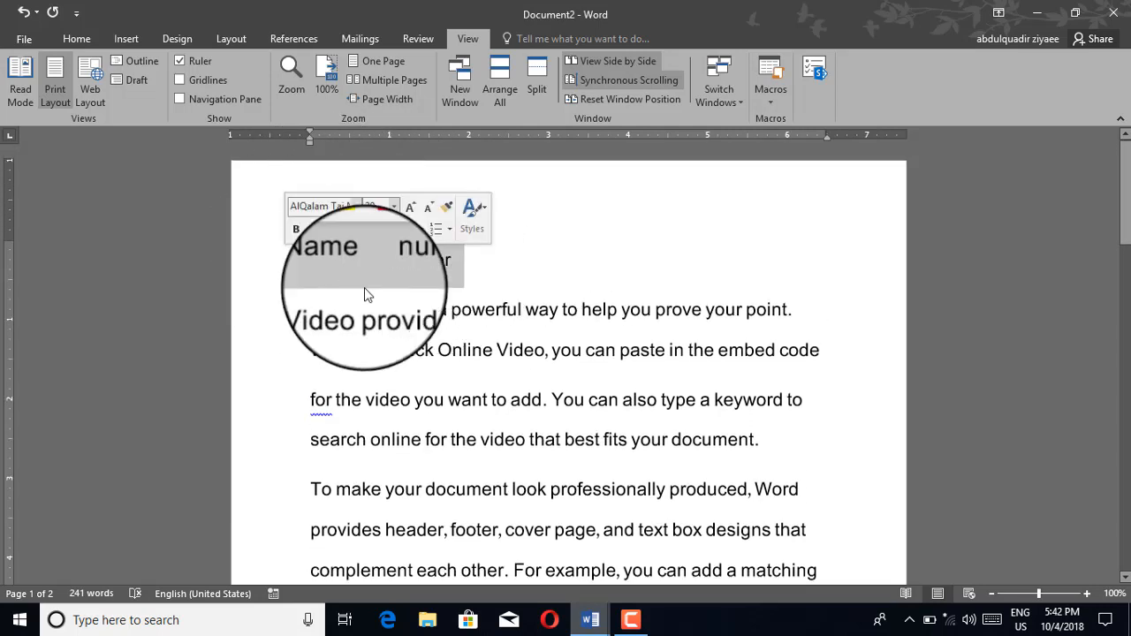
key(Delete)
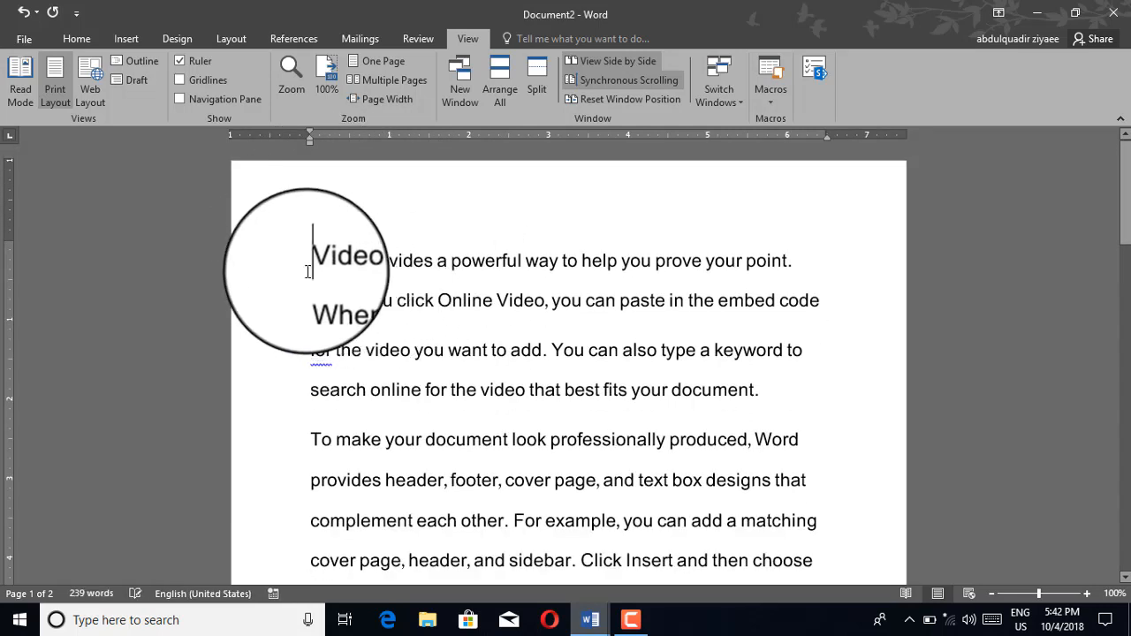
Step: Add two blank lines above the first paragraph of Document2 and enter the author's surname in capitals on the first one
key(Return)
key(Return)
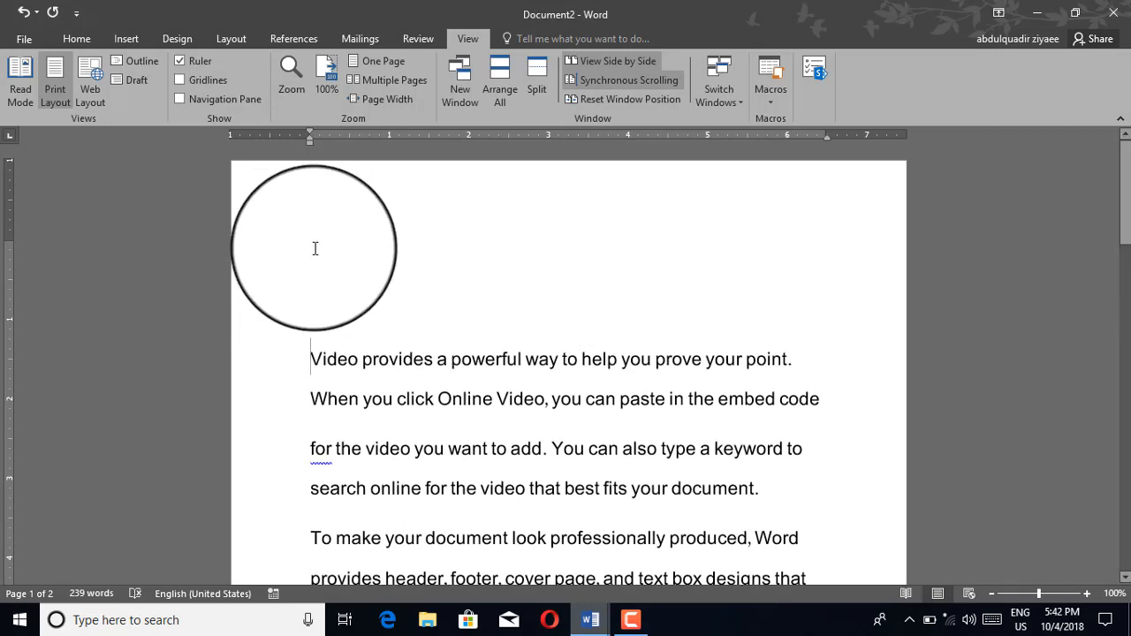
click(314, 248)
text(ZIYAE)
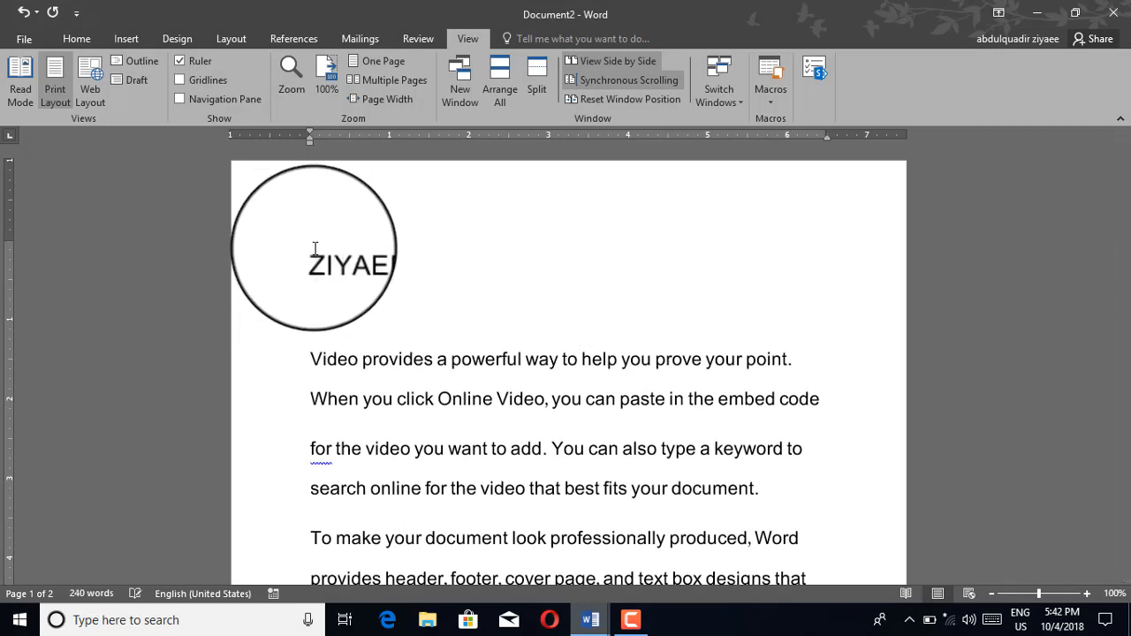
Step: Complete the first line of Document2 with "TV" and enter "YOUTUBE CAHNNEL" on the line below
text(E W)
key(Return)
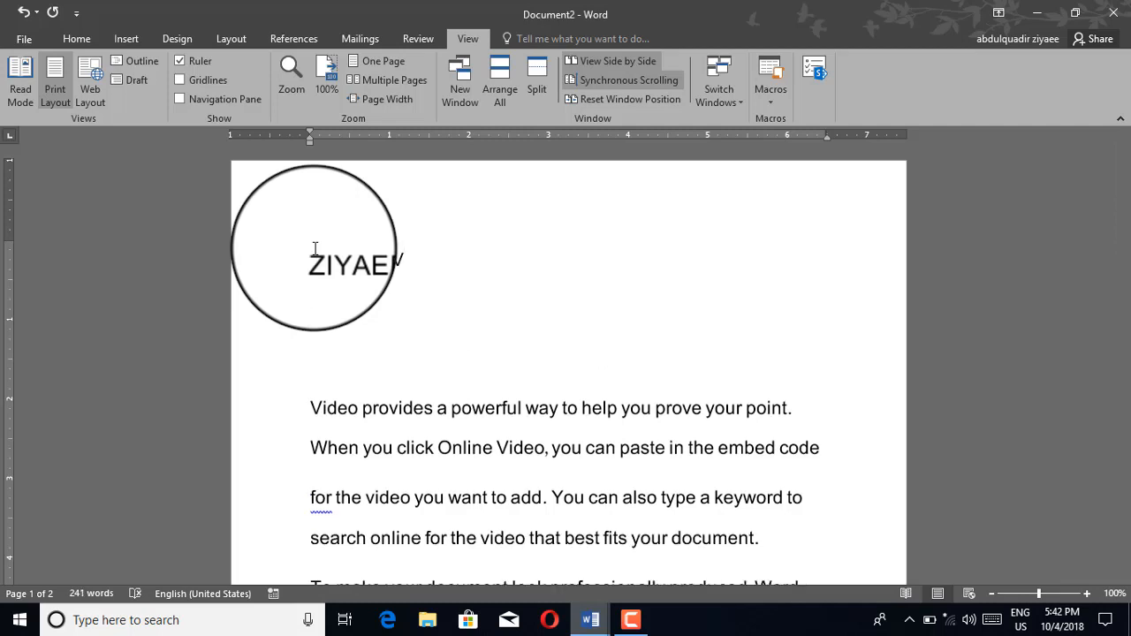
text(UBE )
text(CAHNNEL)
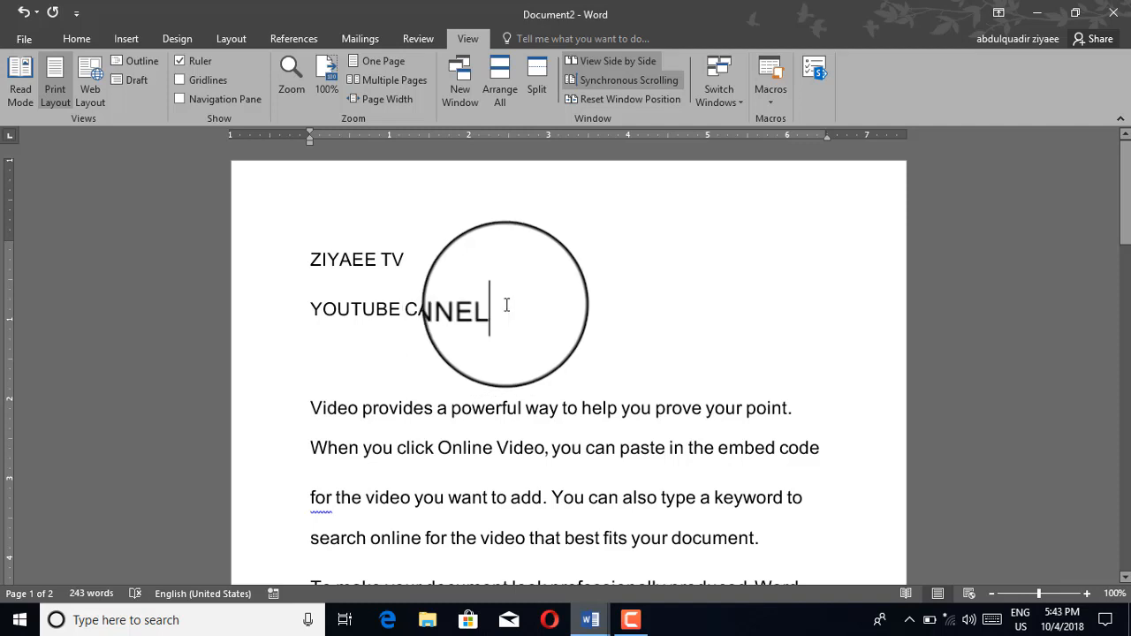
Step: Delete the two heading lines above the first paragraph of Document2, leaving the space empty
key(BackSpace)
key(BackSpace)
key(BackSpace)
key(BackSpace)
key(BackSpace)
key(BackSpace)
key(BackSpace)
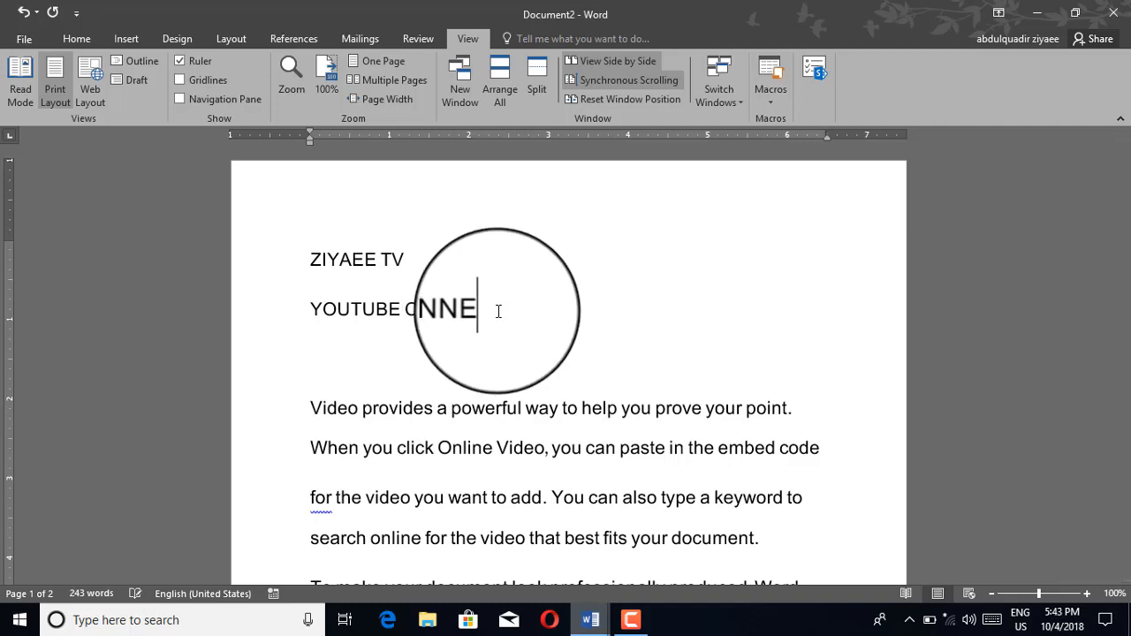
key(BackSpace)
key(BackSpace)
key(BackSpace)
key(BackSpace)
key(BackSpace)
key(BackSpace)
key(BackSpace)
key(BackSpace)
key(BackSpace)
key(BackSpace)
key(BackSpace)
key(BackSpace)
key(BackSpace)
key(BackSpace)
key(BackSpace)
key(BackSpace)
key(BackSpace)
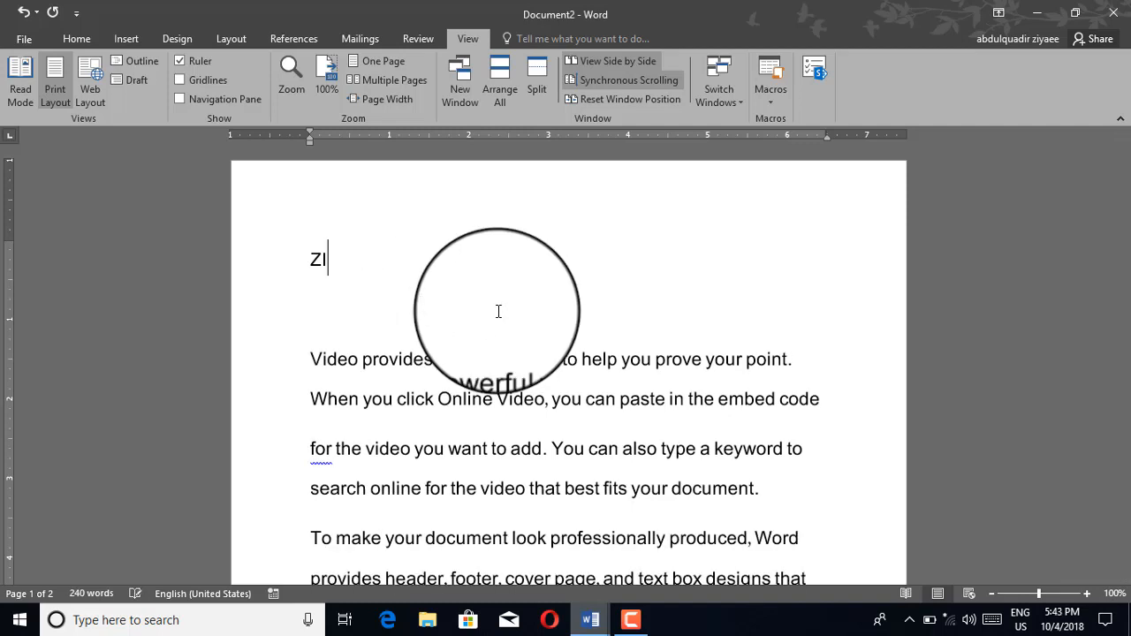
key(BackSpace)
Step: Set up a new macro recording, naming it after the TV channel in capitals without spaces
click(771, 95)
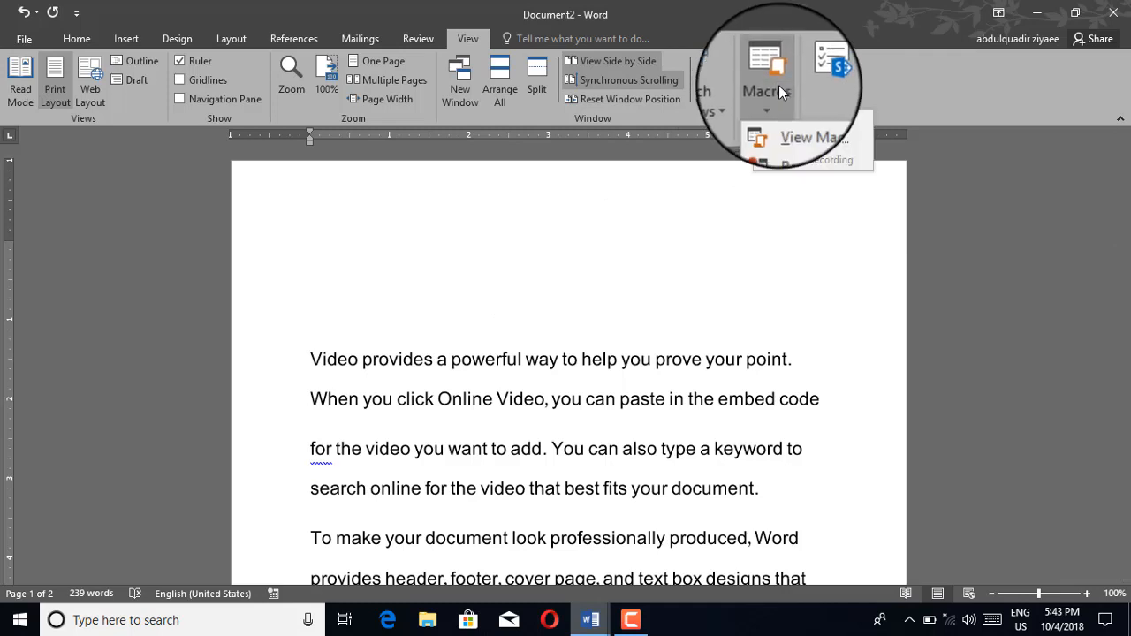
click(788, 147)
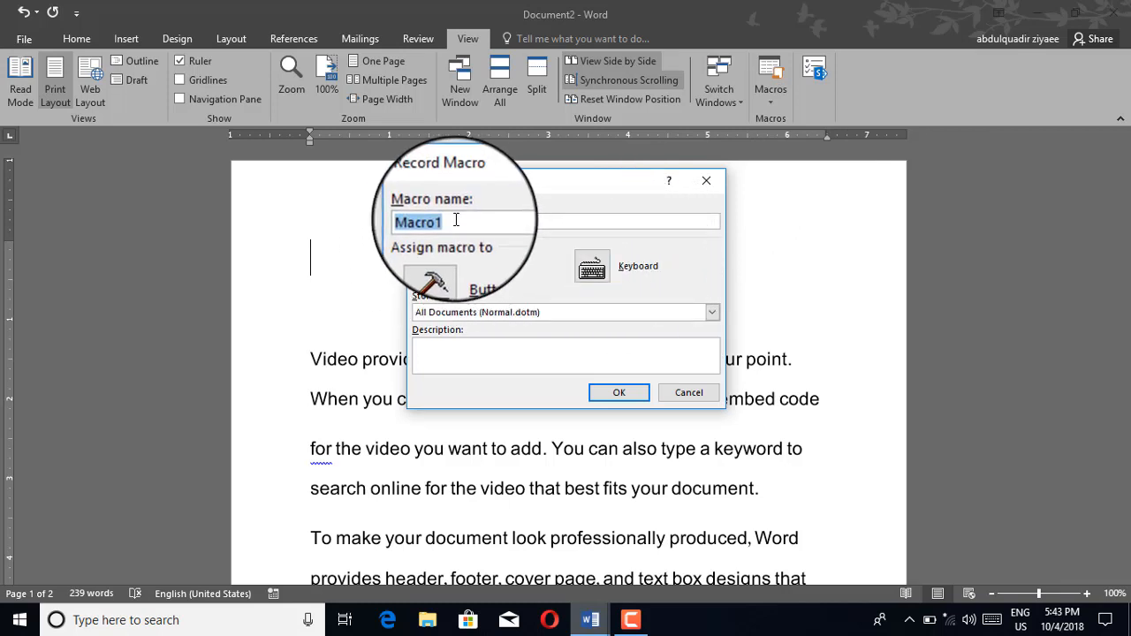
text(ZIYA)
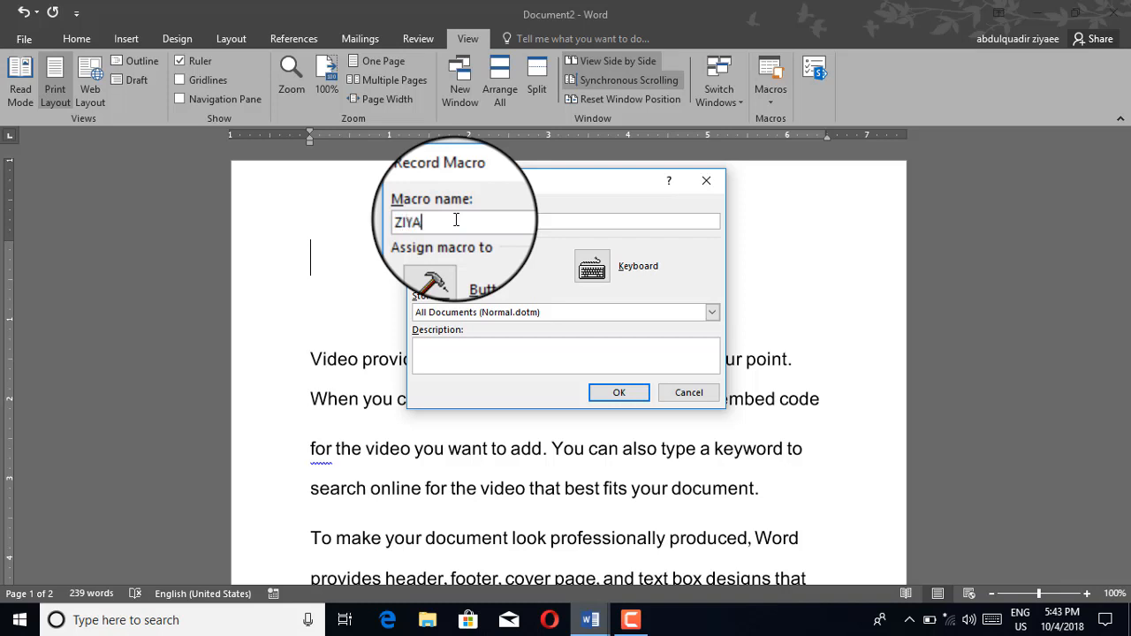
text(EETV)
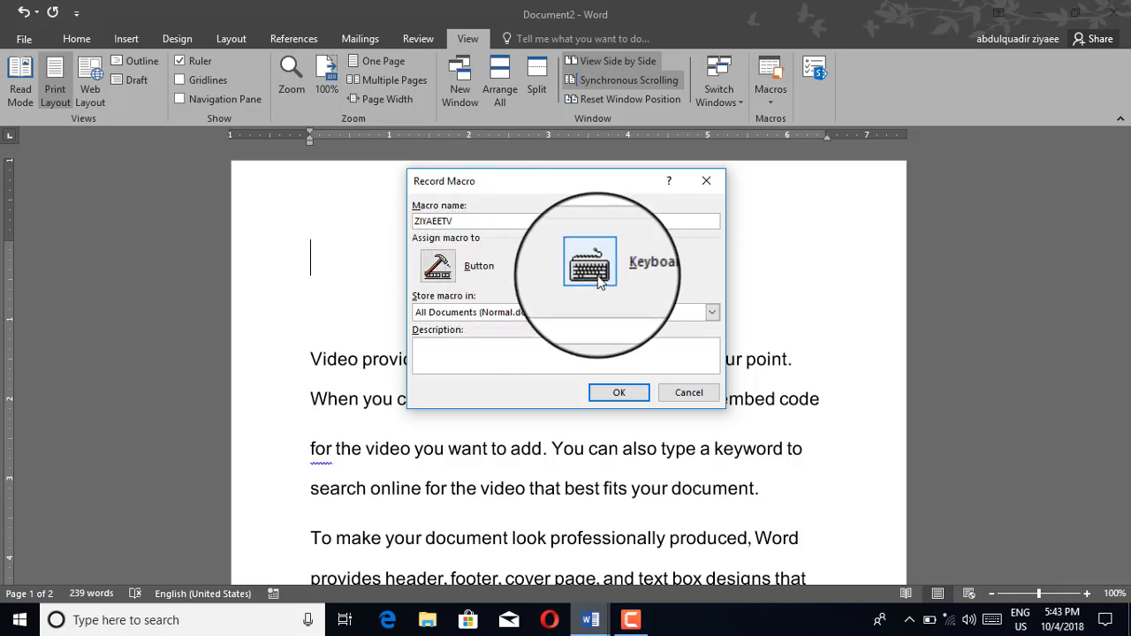
Step: Assign the shortcut Ctrl+Z to the new macro and begin recording
click(590, 263)
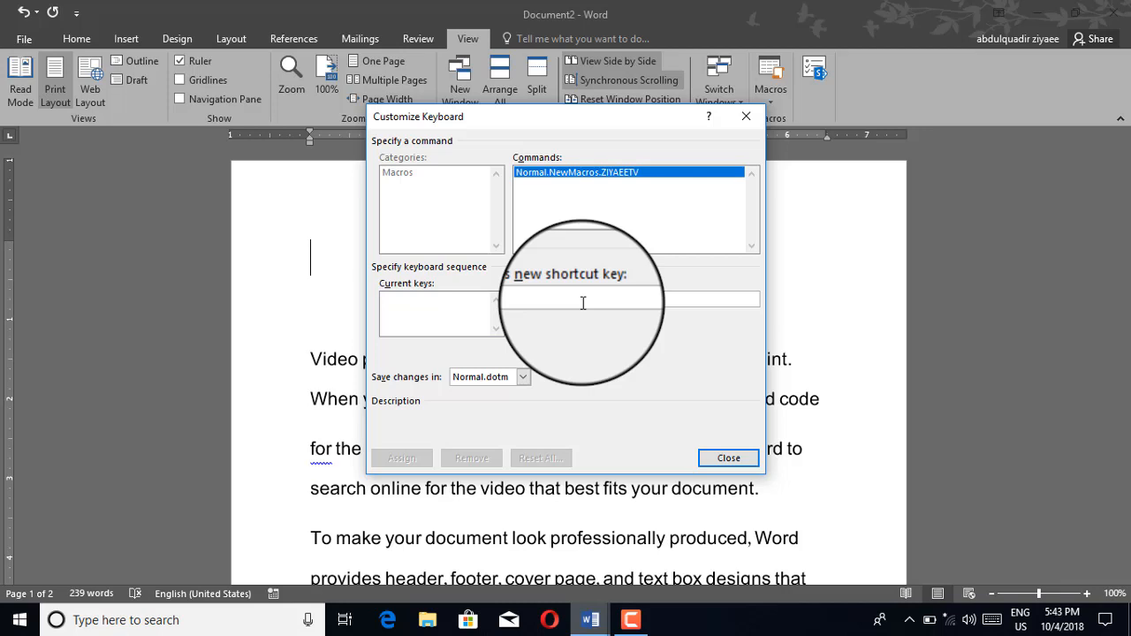
key(ctrl+z)
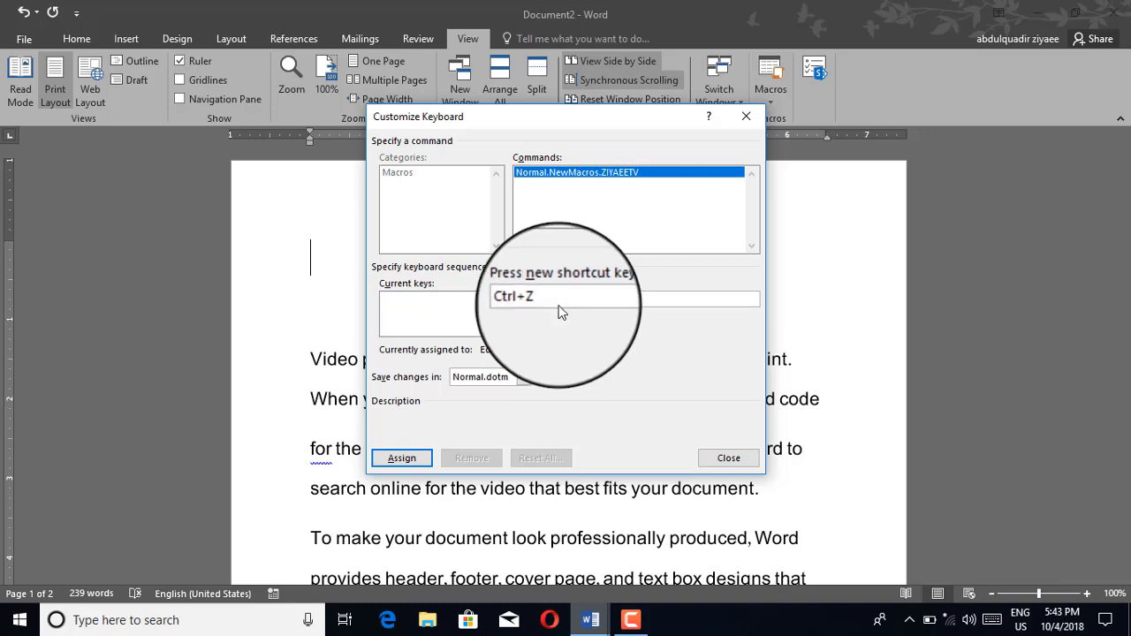
click(399, 461)
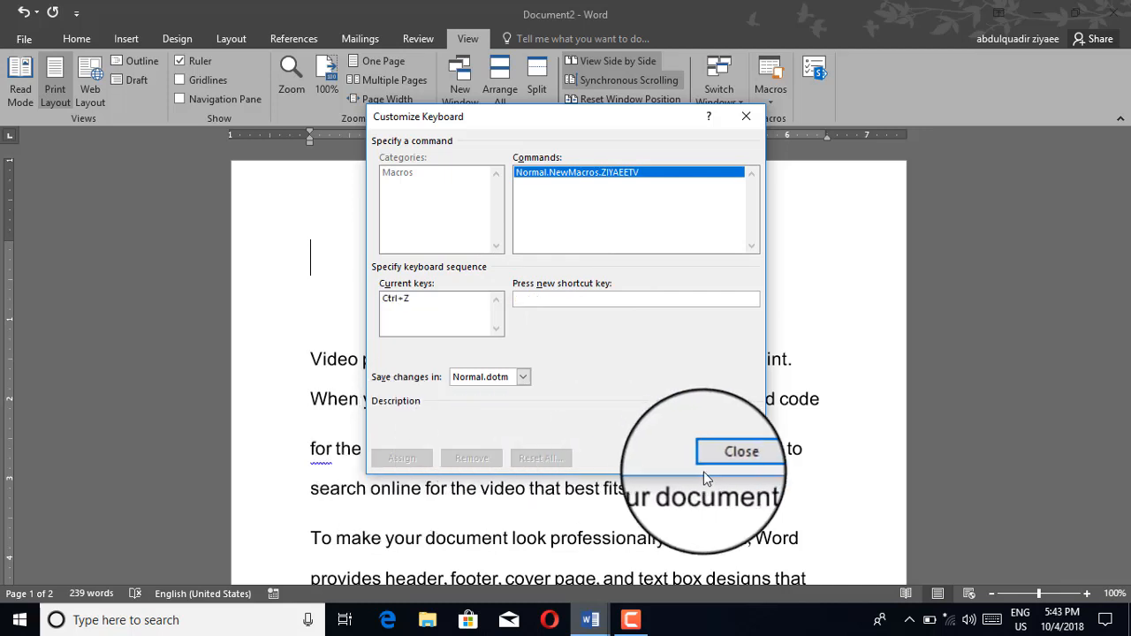
click(729, 460)
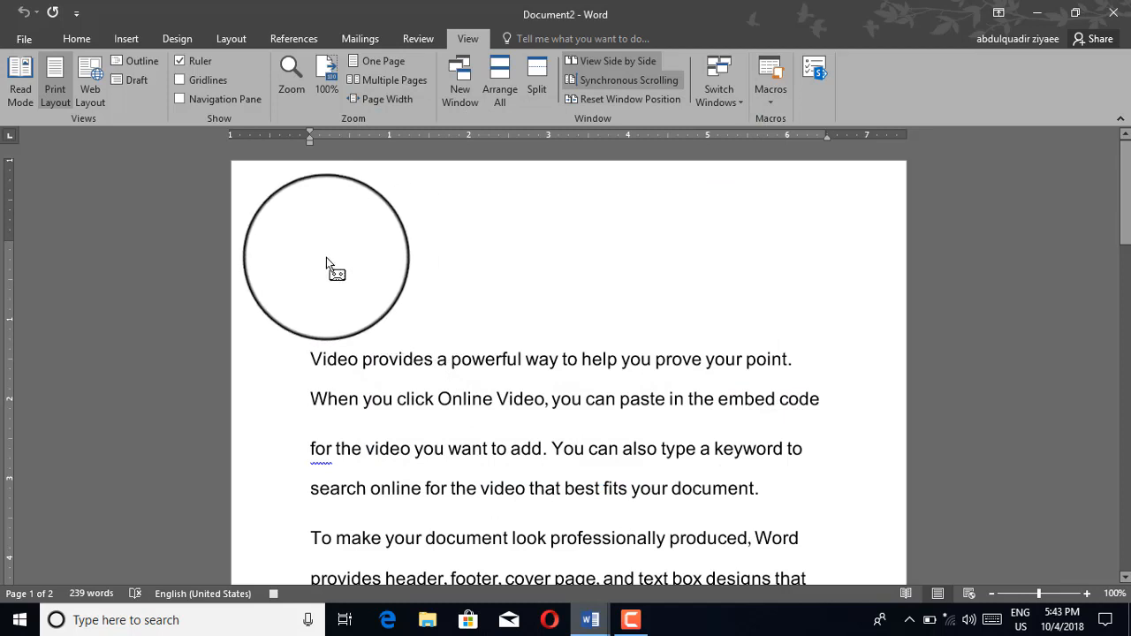
Step: Record the first macro line above the Document2 text: the channel name in capitals followed by "ON YOUTUBE CAHNNEL"
text(ZIYAEE)
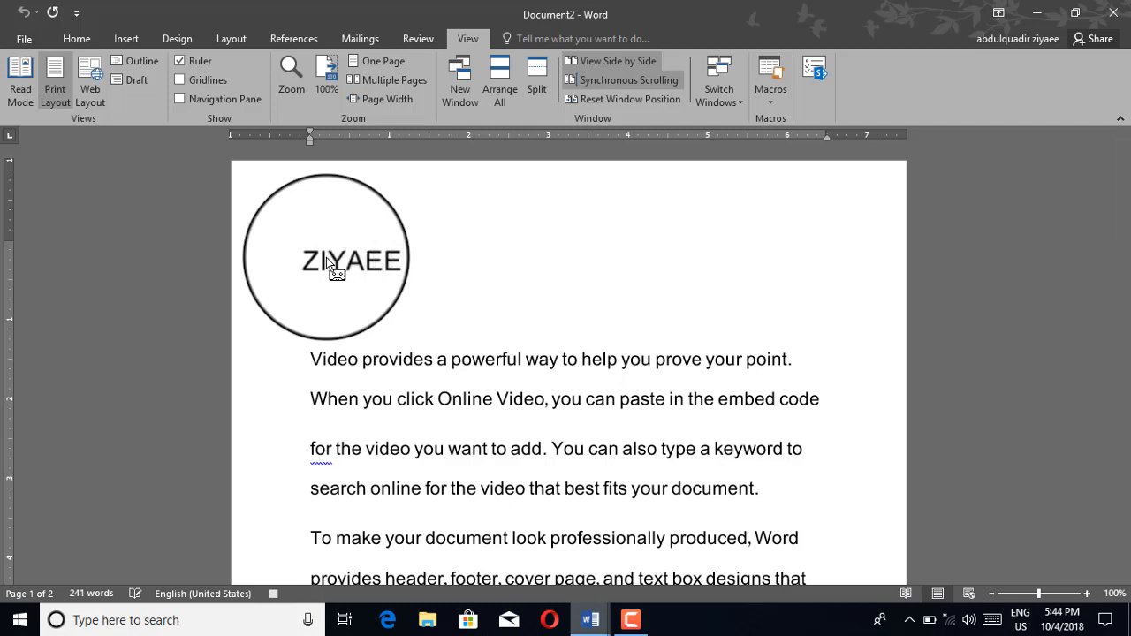
text( ON YOT)
key(BackSpace)
text(UTUBE )
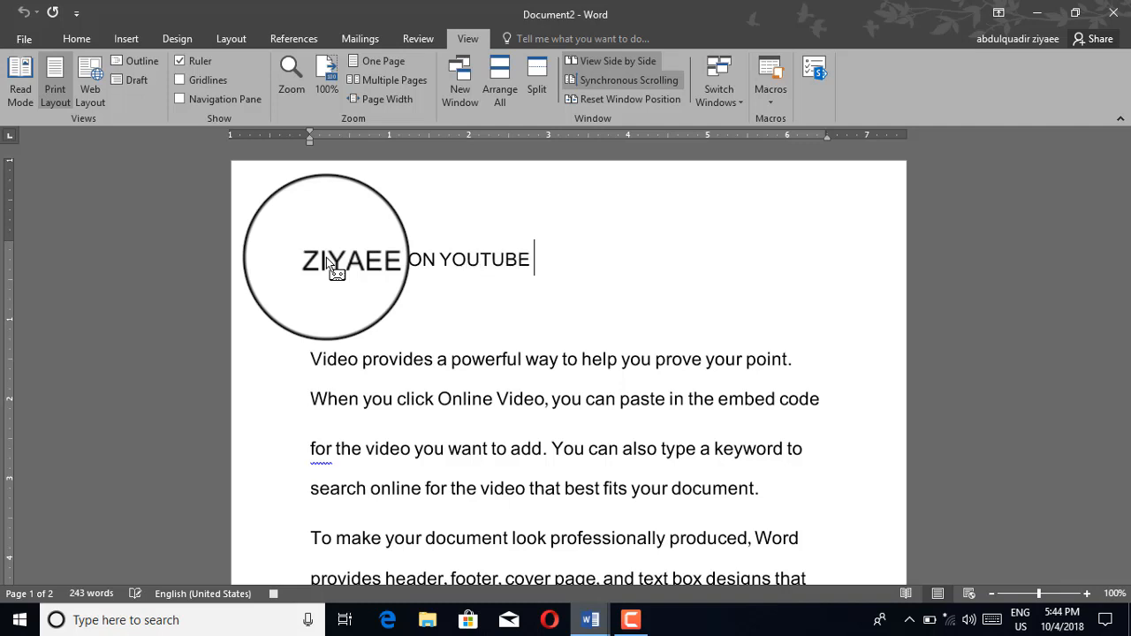
text(CAHNNEL)
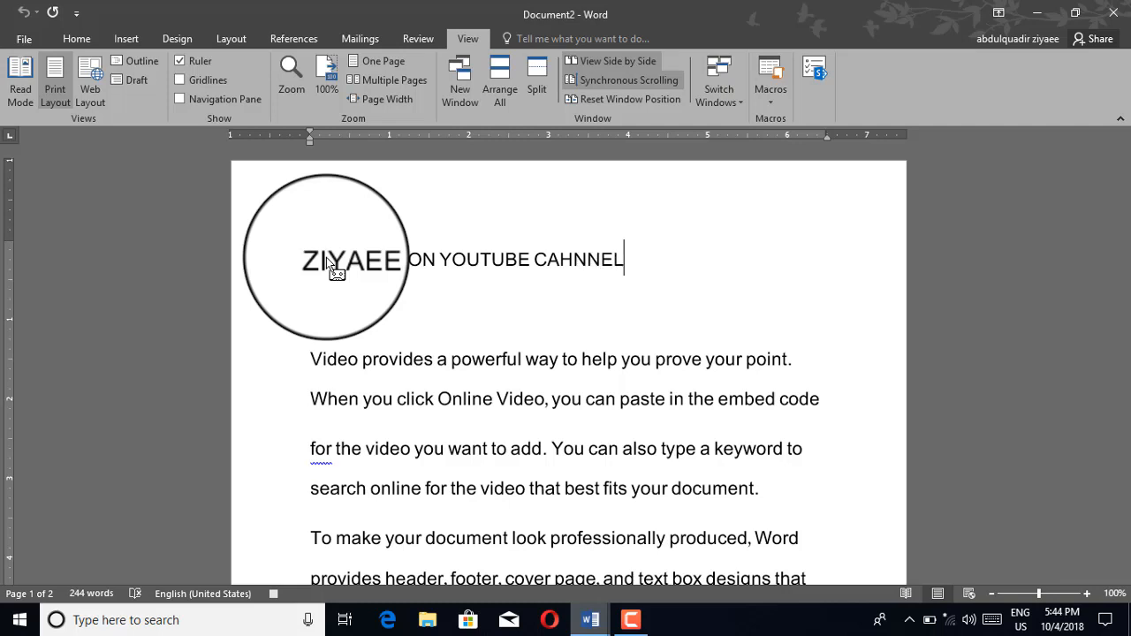
Step: Add the lines "MS OFFICE 2016" and "MS WORD 2016" below the channel line and stop recording the macro
key(Return)
text(MS )
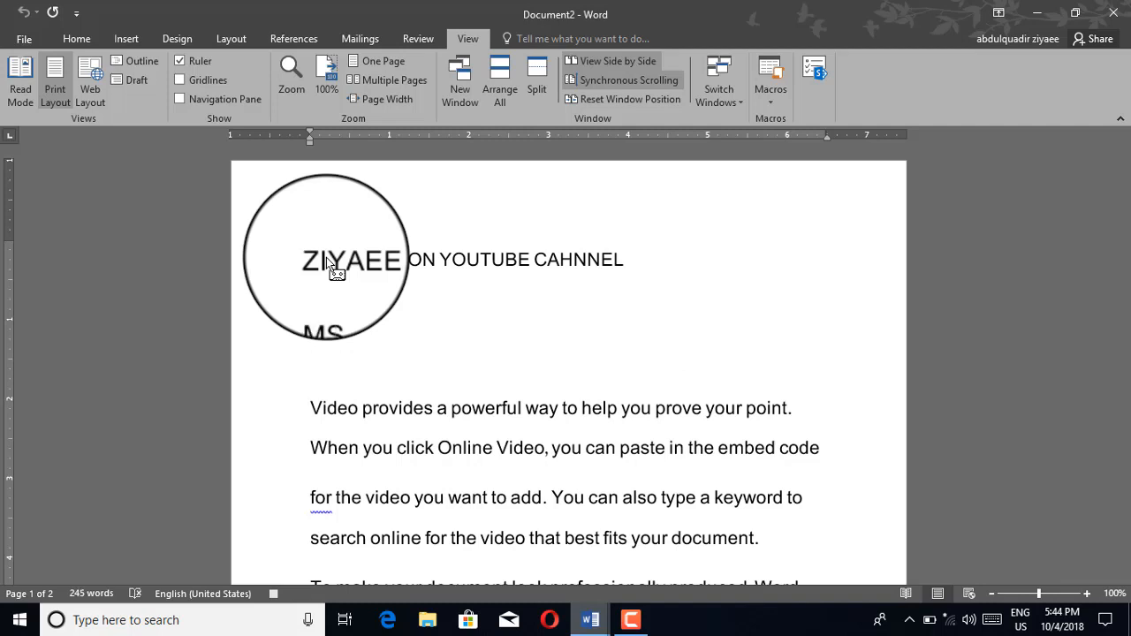
text(OFFICE 2016)
key(Return)
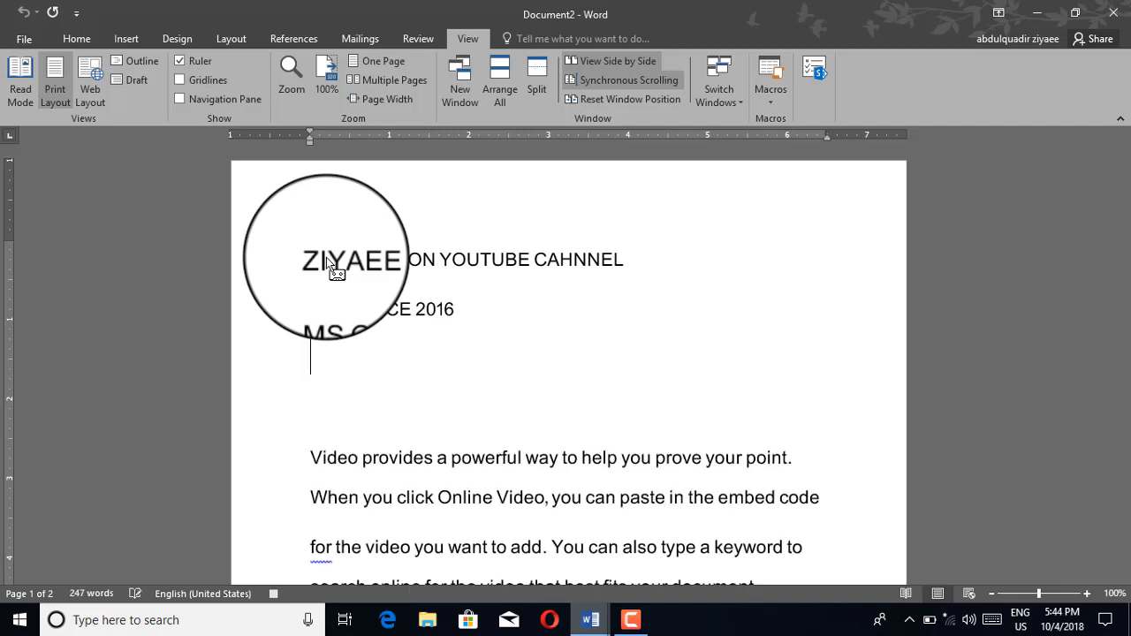
text(MS WORD )
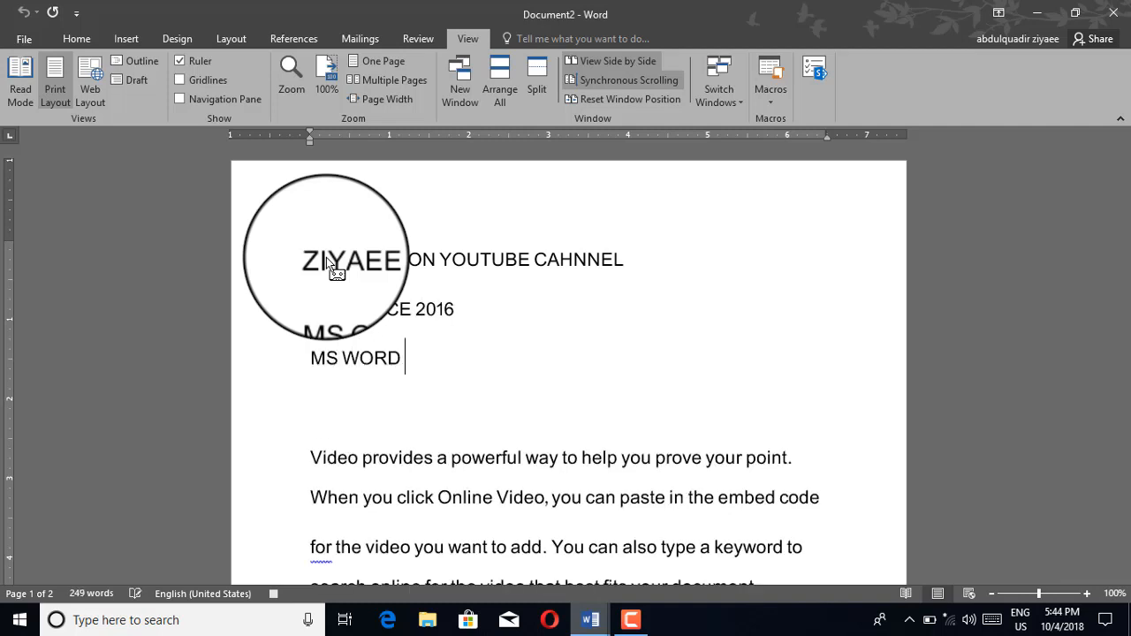
text(2016)
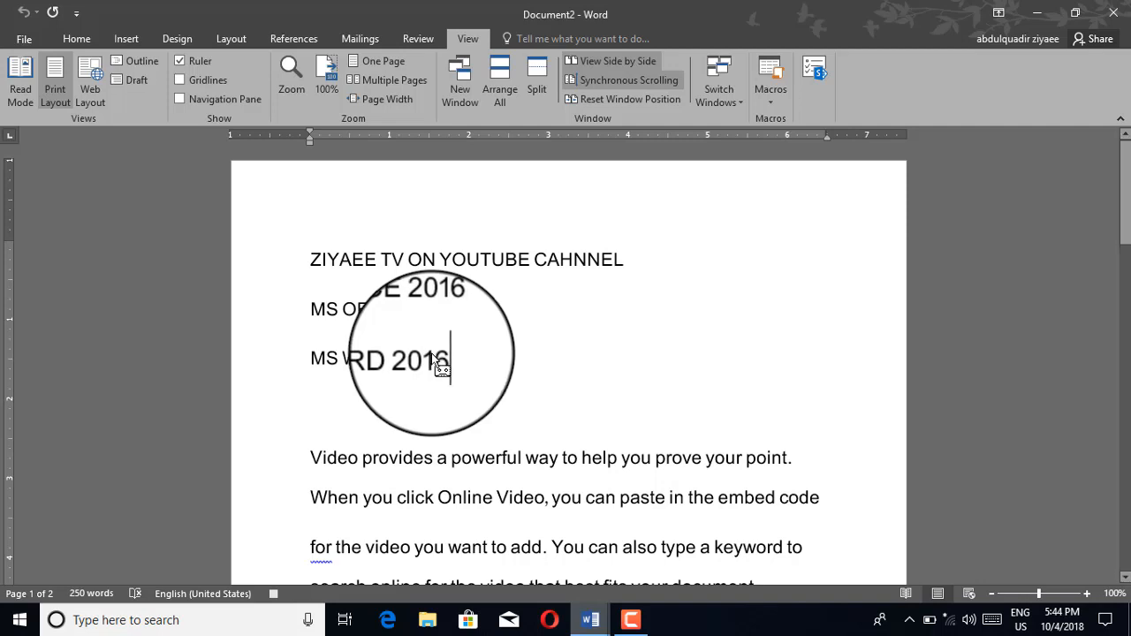
click(766, 96)
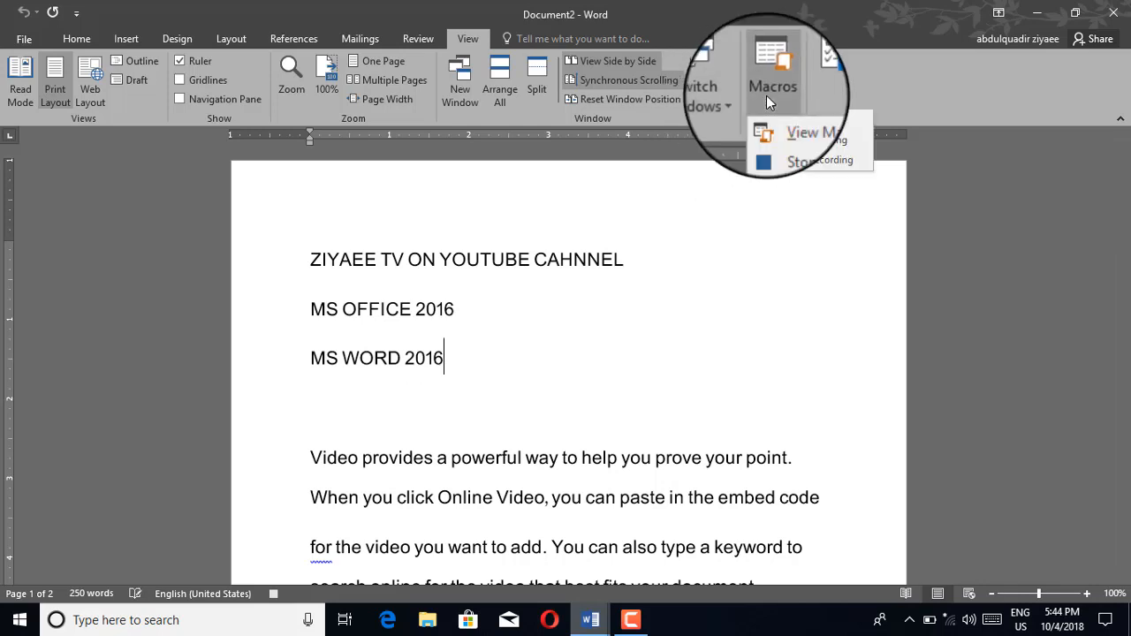
click(778, 140)
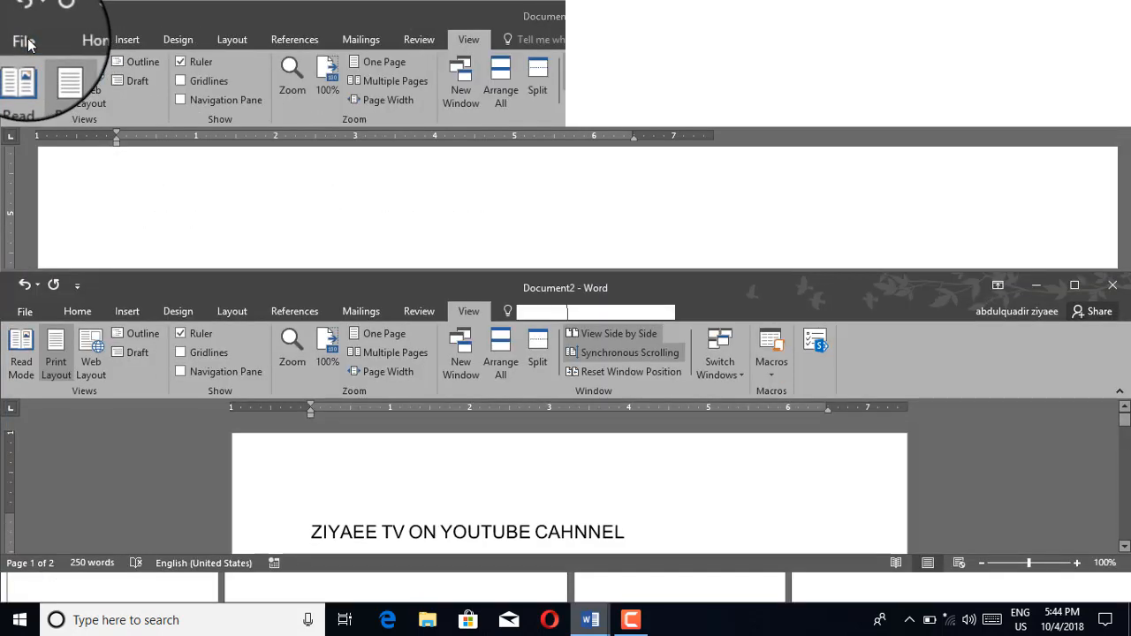
Step: Create a new blank document from a maximized window and run the recorded macro to insert its three lines
click(27, 40)
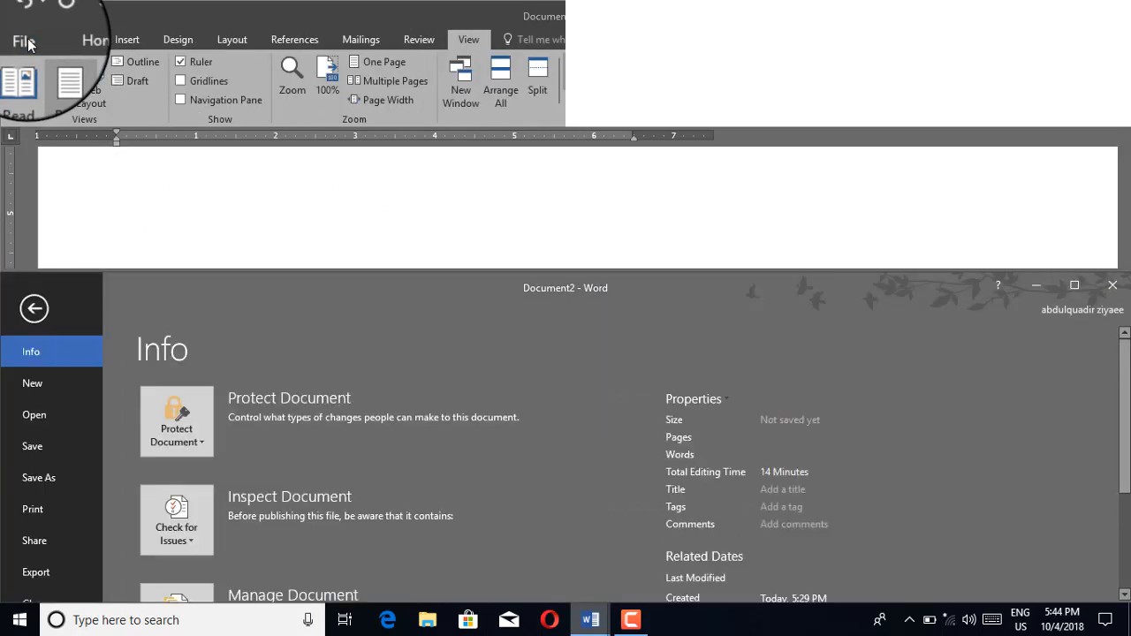
click(35, 385)
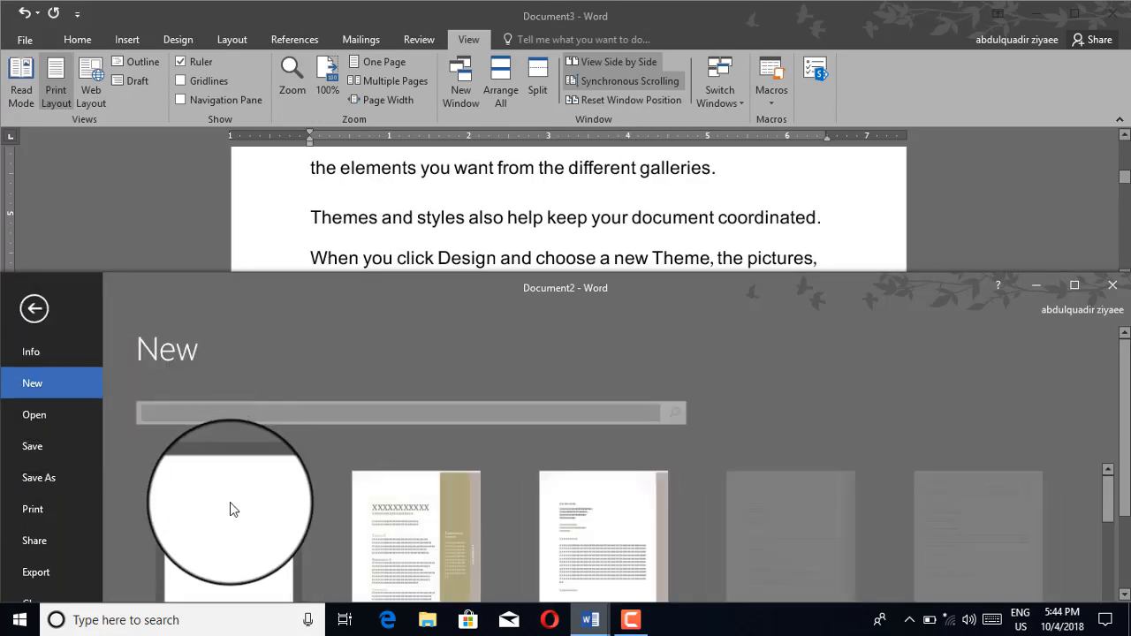
click(1074, 285)
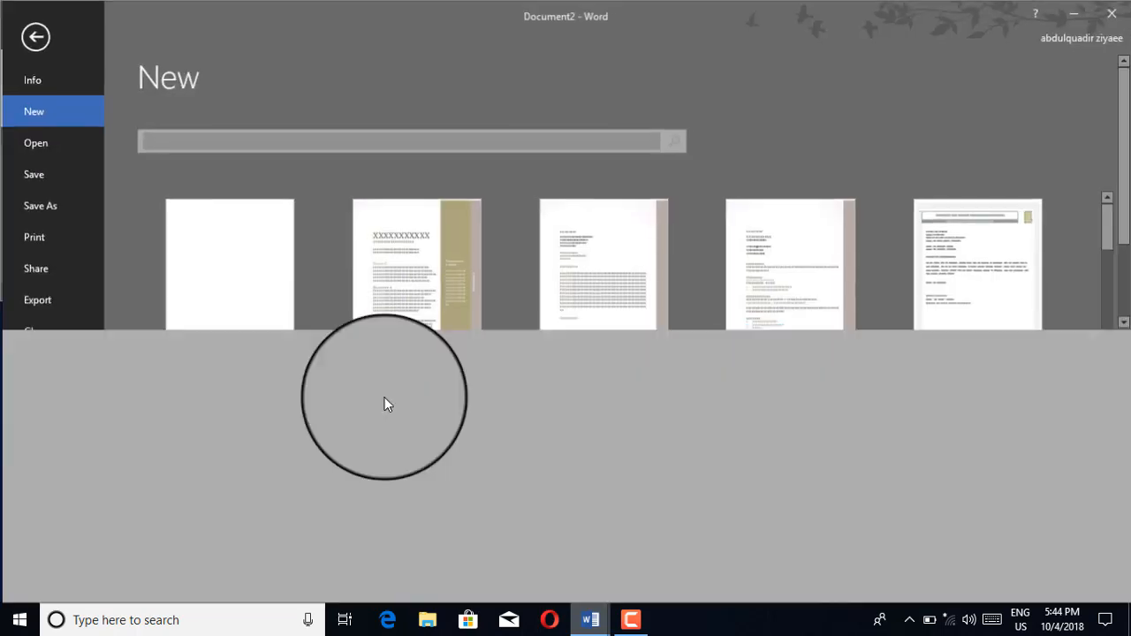
click(223, 278)
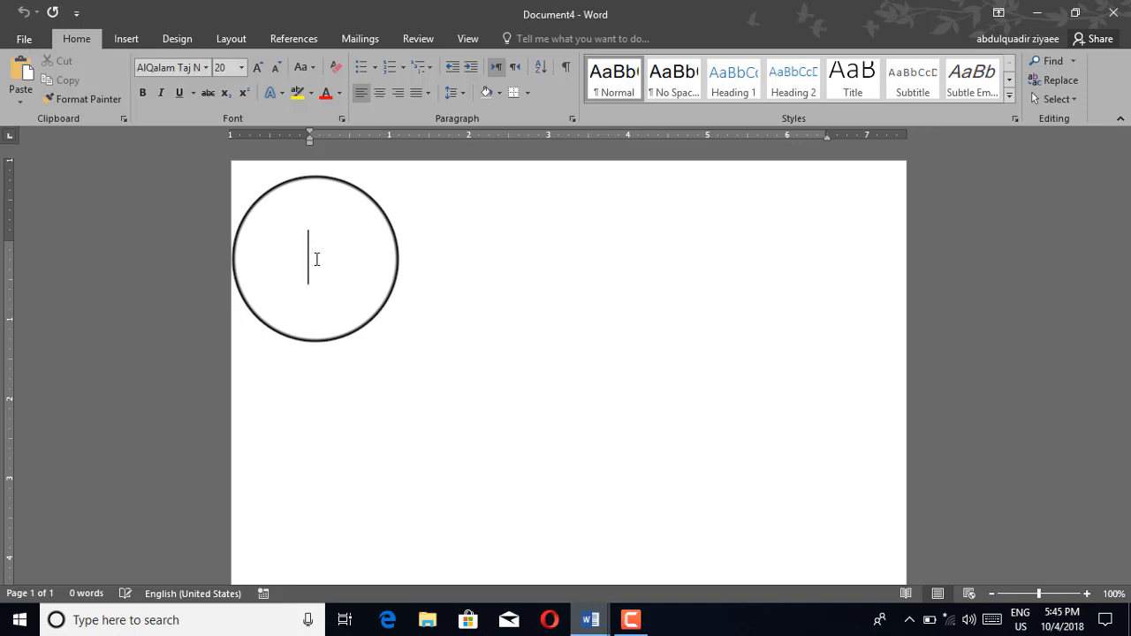
text(ZIYAEE ACADEMY ON YOUTUBE CAHNNEL MS OFFICE 2016 MS WORD 2016)
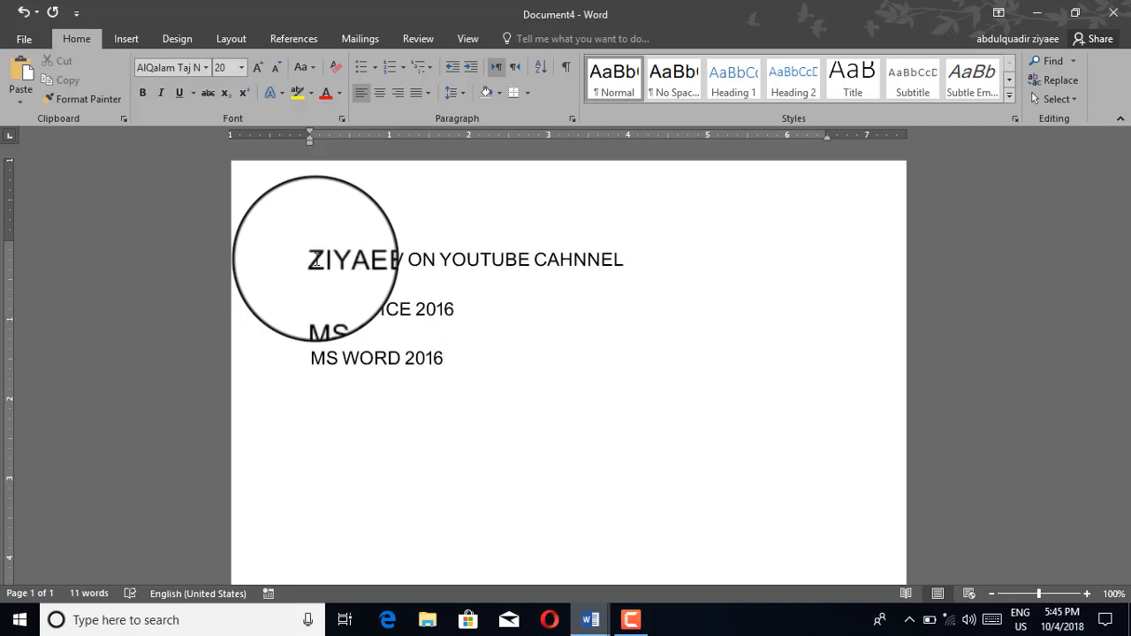
Step: Add blank lines below the inserted text to reach the second page and run the macro again there
key(Return)
key(Return)
key(Return)
key(Return)
key(Return)
key(Return)
key(Return)
key(Return)
key(Return)
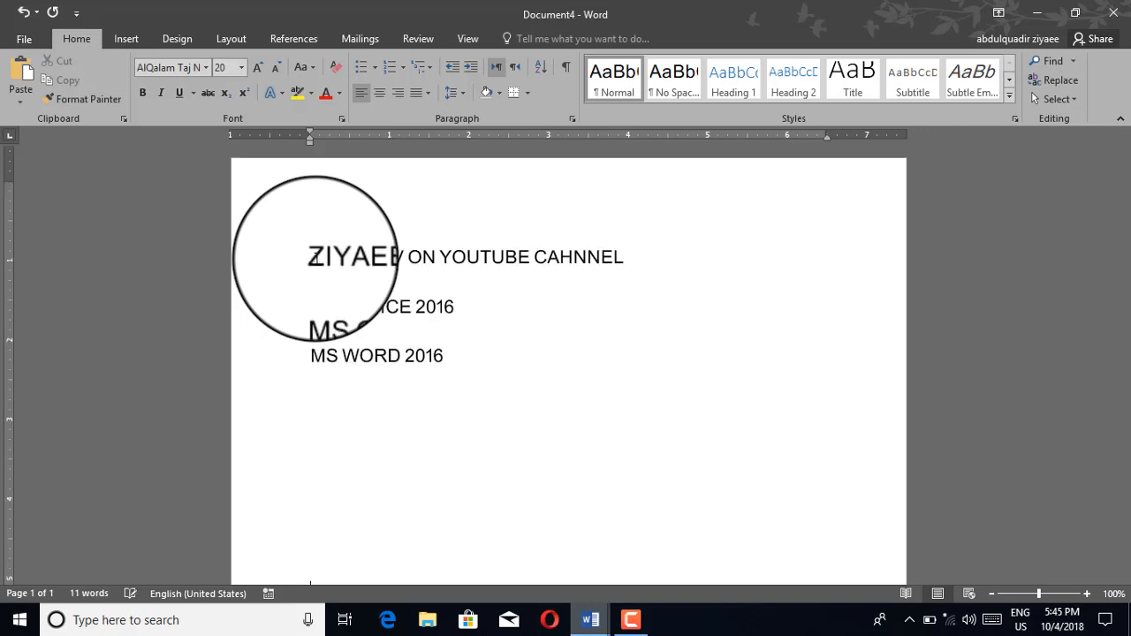
key(Return)
key(Return)
key(Return)
key(Return)
key(Return)
key(Return)
key(Return)
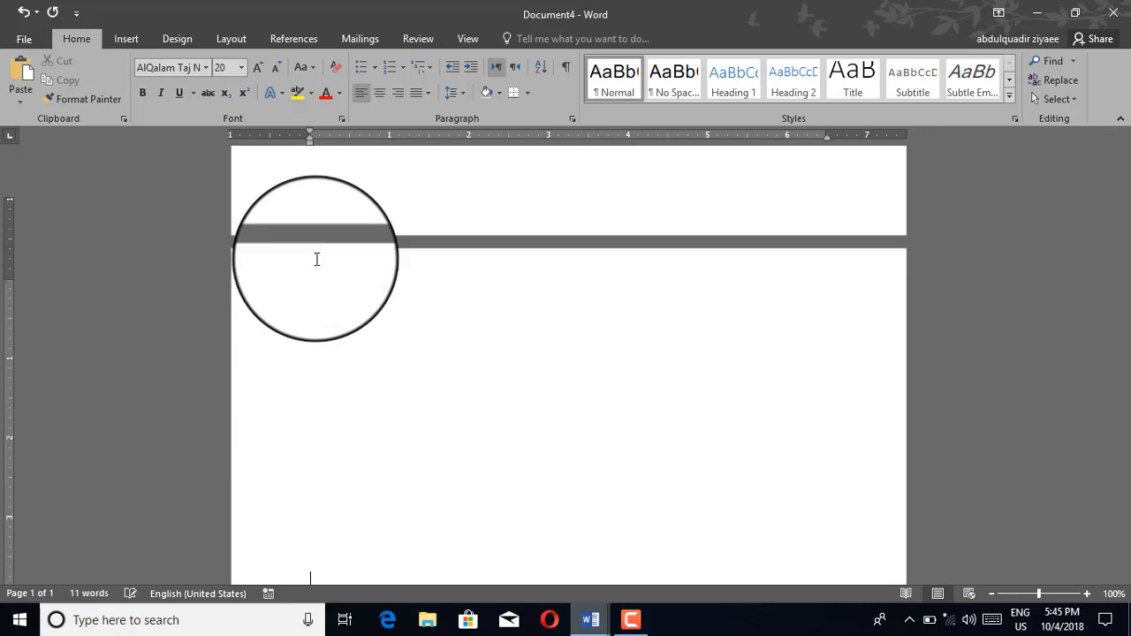
key(BackSpace)
key(BackSpace)
key(BackSpace)
key(BackSpace)
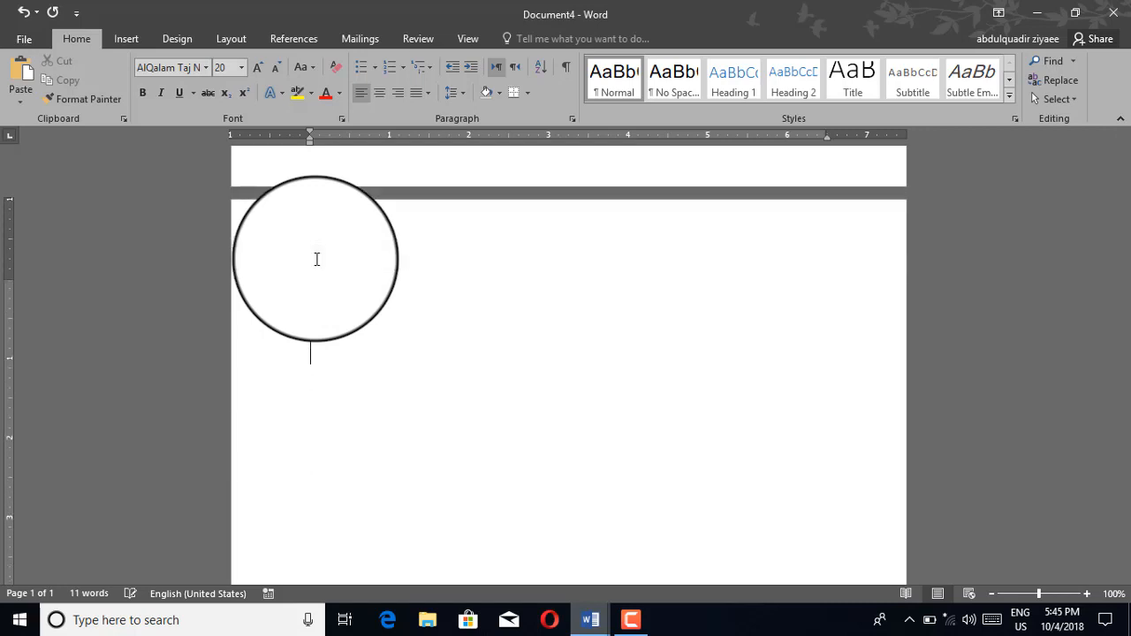
key(BackSpace)
key(BackSpace)
key(Return)
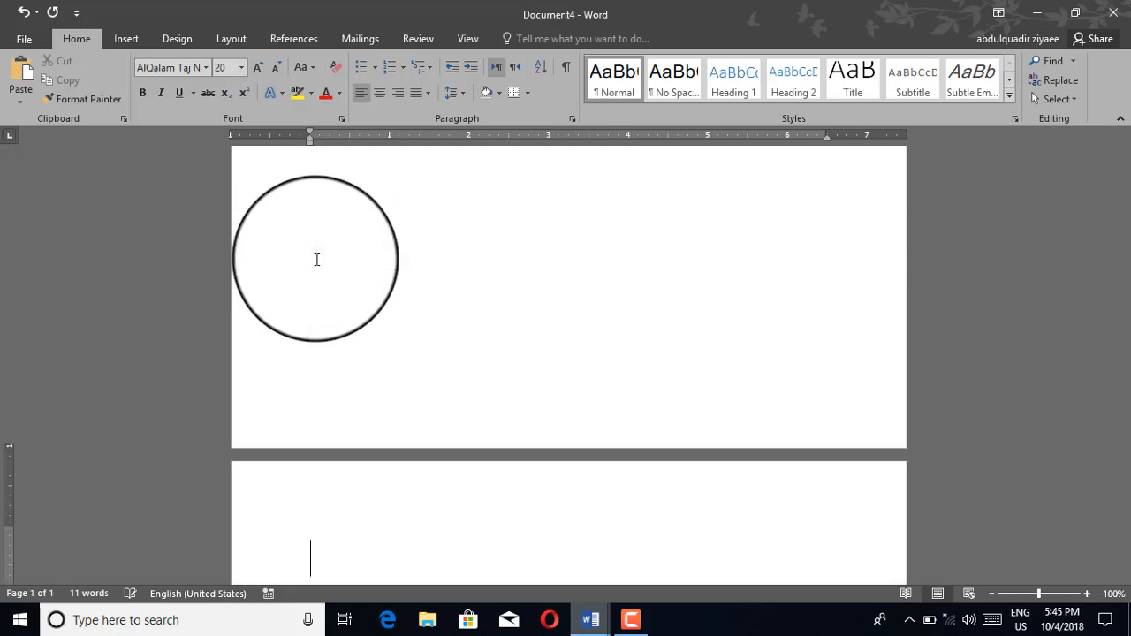
text(ZIYAEE TV ON YOUTUBE CAHNNEL MS OFFICE 2016 MS WORD 2016)
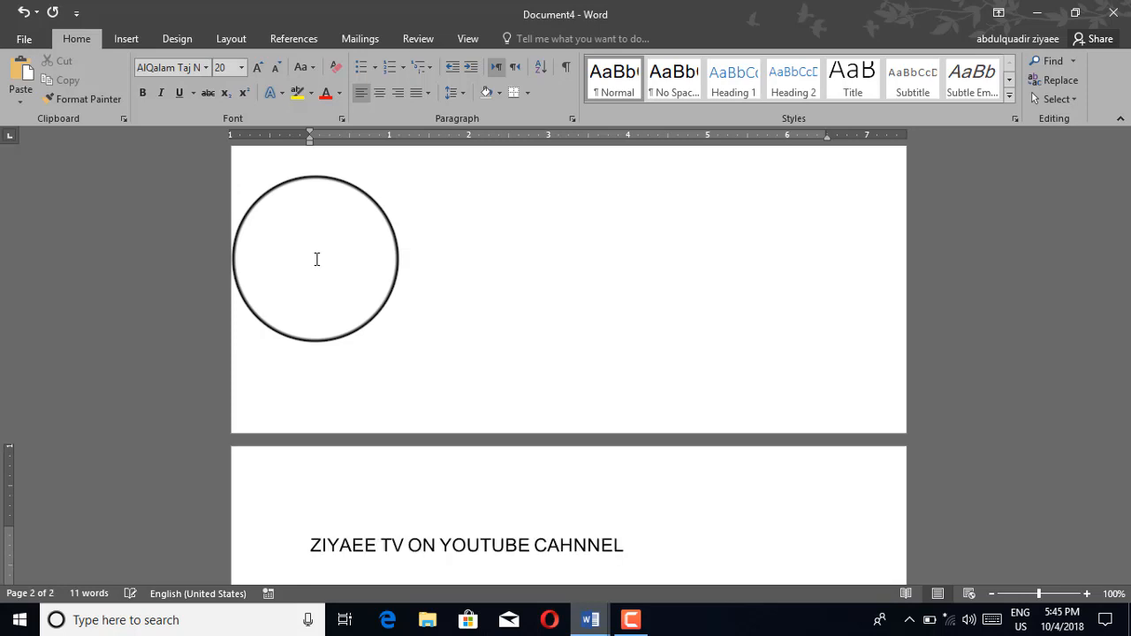